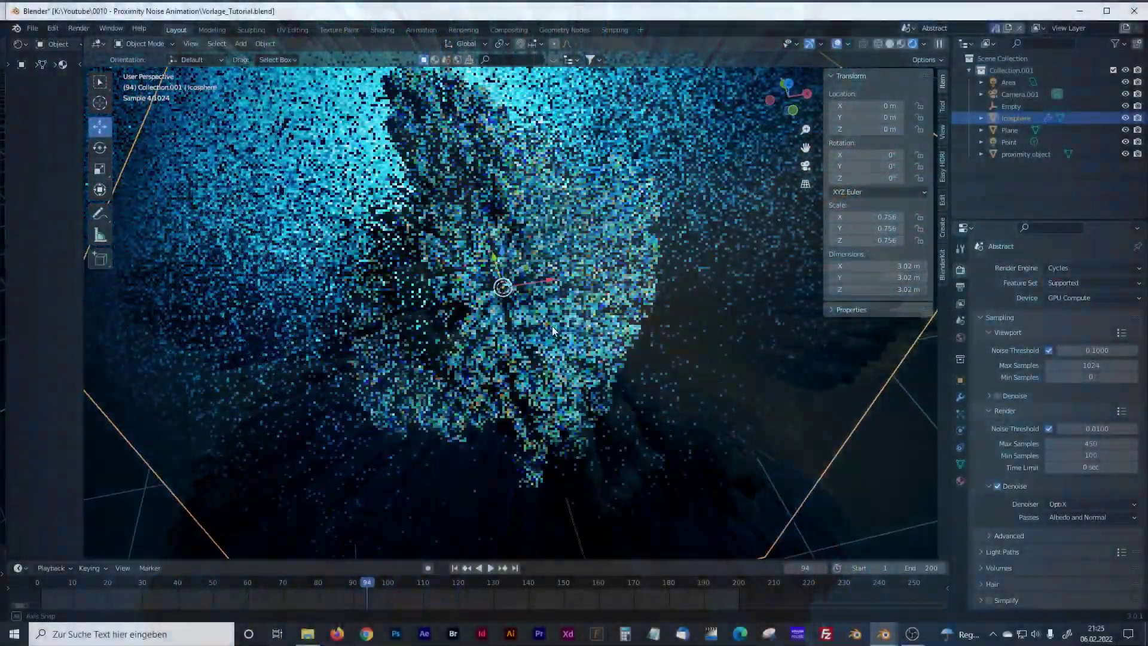
Step: Orbit the rendered spiky-sphere template to inspect it from different angles
middle_click_drag(553, 330, 486, 331)
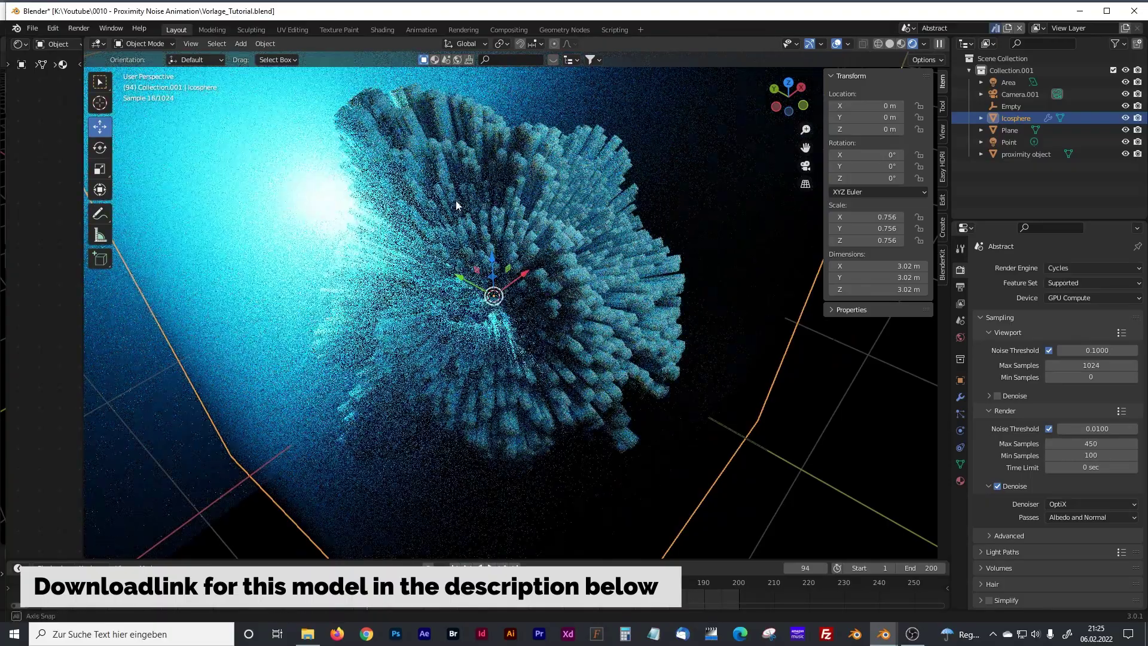
middle_click_drag(458, 201, 444, 259)
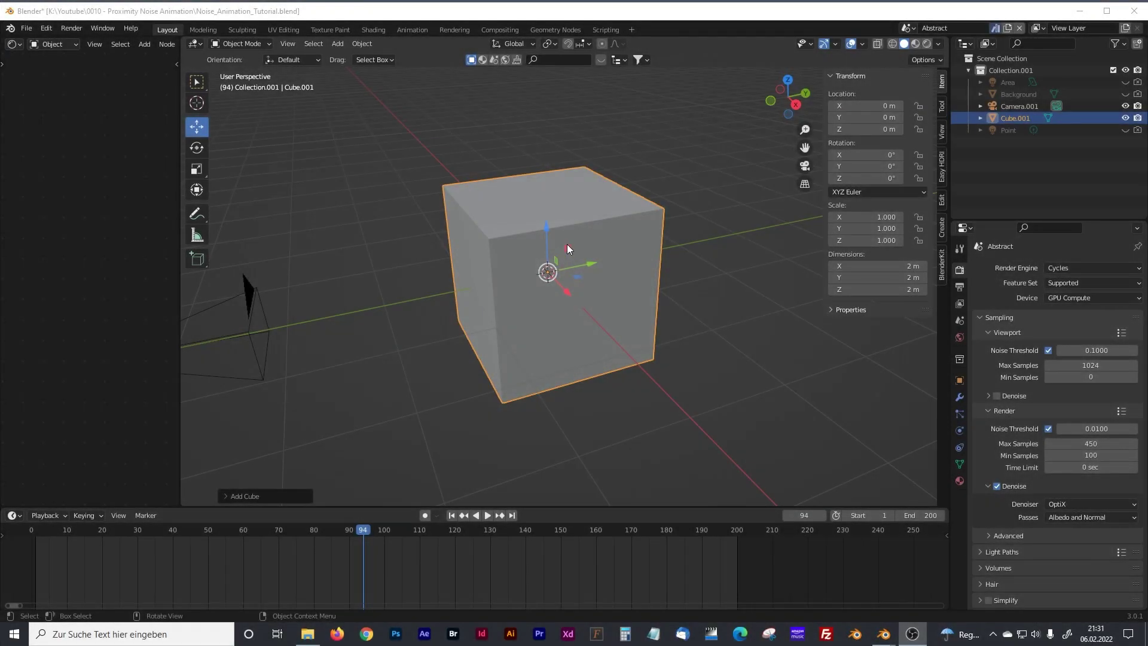
Step: Select the cube and give it a new Geometry Nodes tree in the Geometry Nodes workspace
left_click(541, 147)
left_click(553, 198)
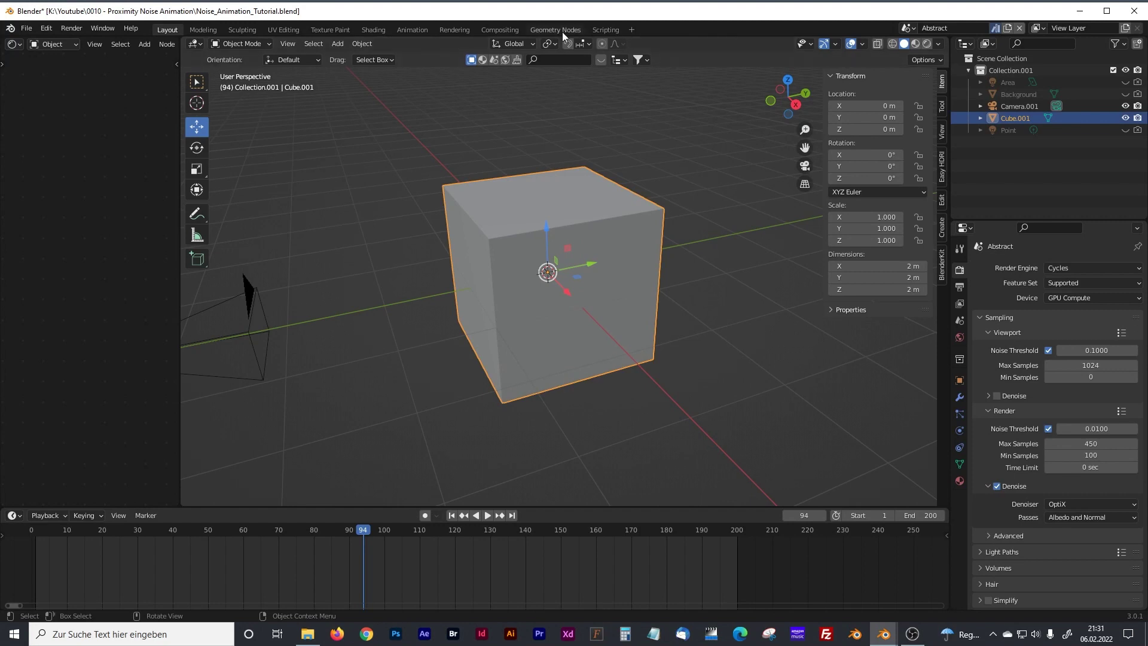
left_click(559, 30)
left_click(590, 45)
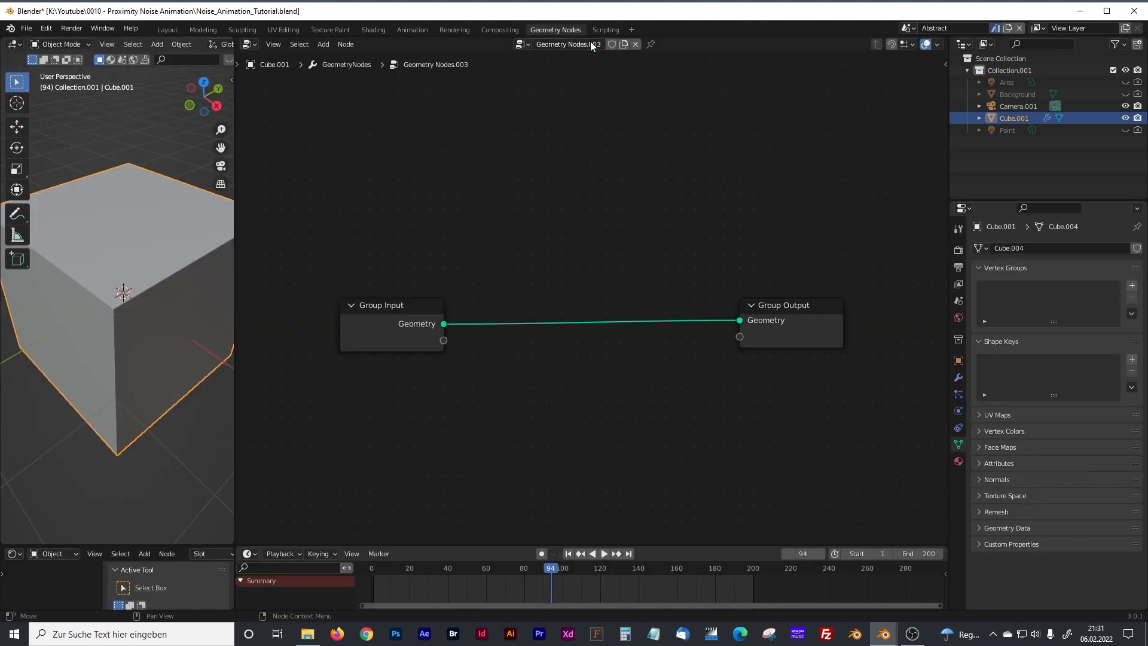
Step: Cut the Group Input–Group Output link and delete the Group Input node
right_click_drag(590, 278, 586, 389, "ctrl")
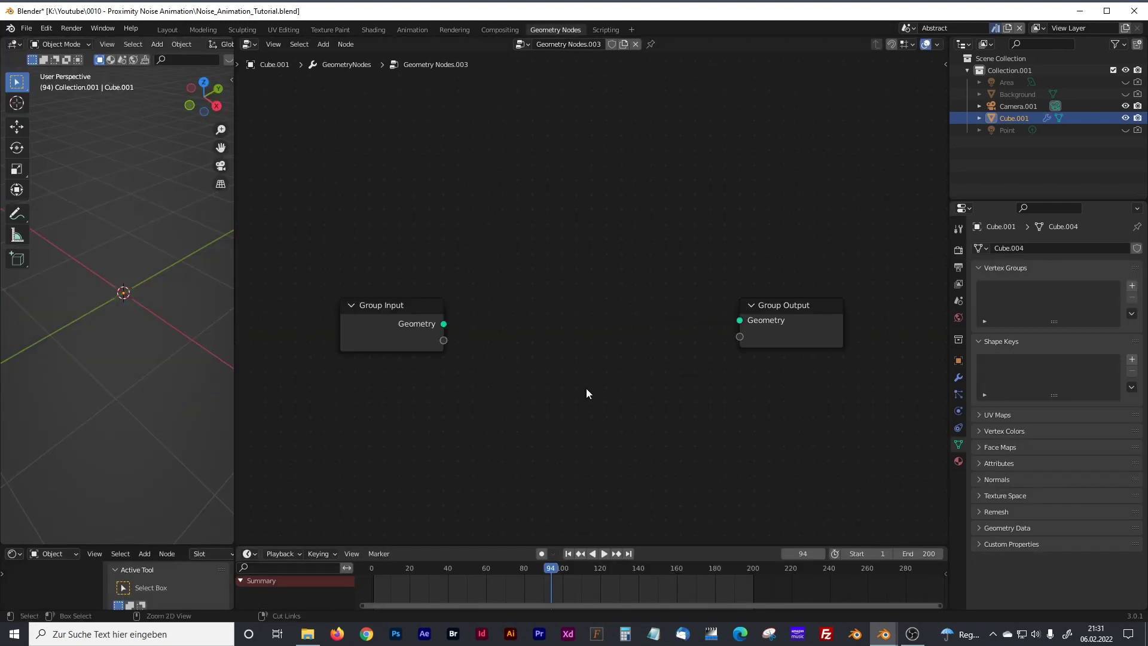
left_click(401, 315)
key("x")
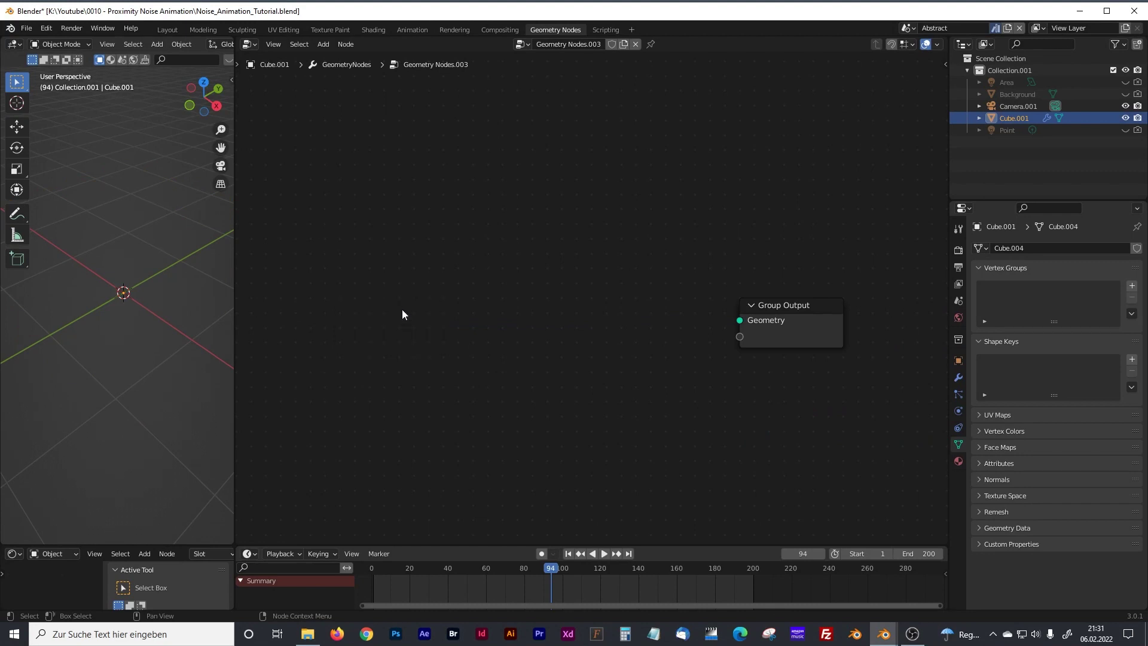
middle_click_drag(402, 310, 529, 294)
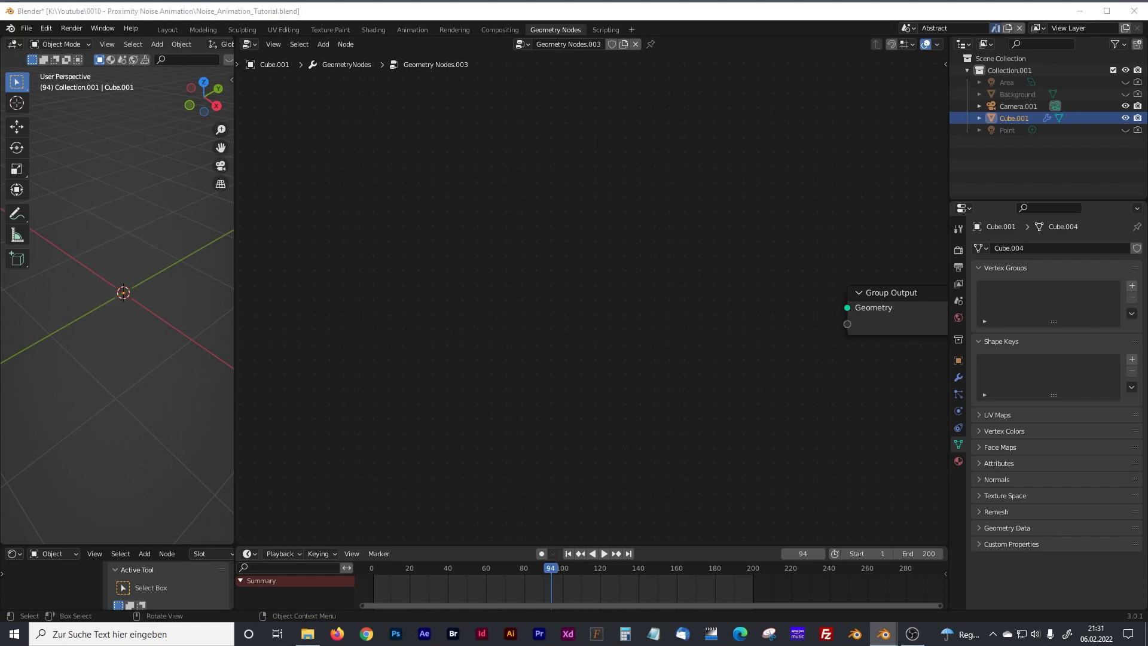
key("shift+a")
Step: Add an Ico Sphere node and link its Mesh to the Group Output Geometry
left_click(413, 204)
type("ic")
left_click(451, 230)
left_click(485, 262)
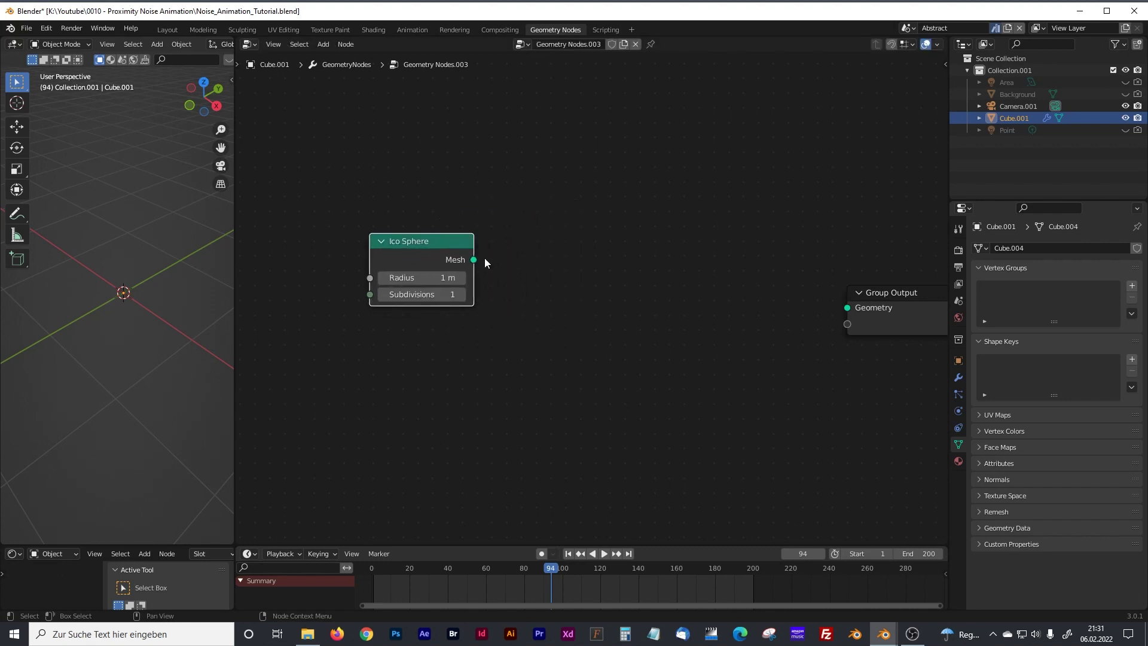
left_click_drag(474, 262, 847, 308)
left_click_drag(441, 242, 415, 239)
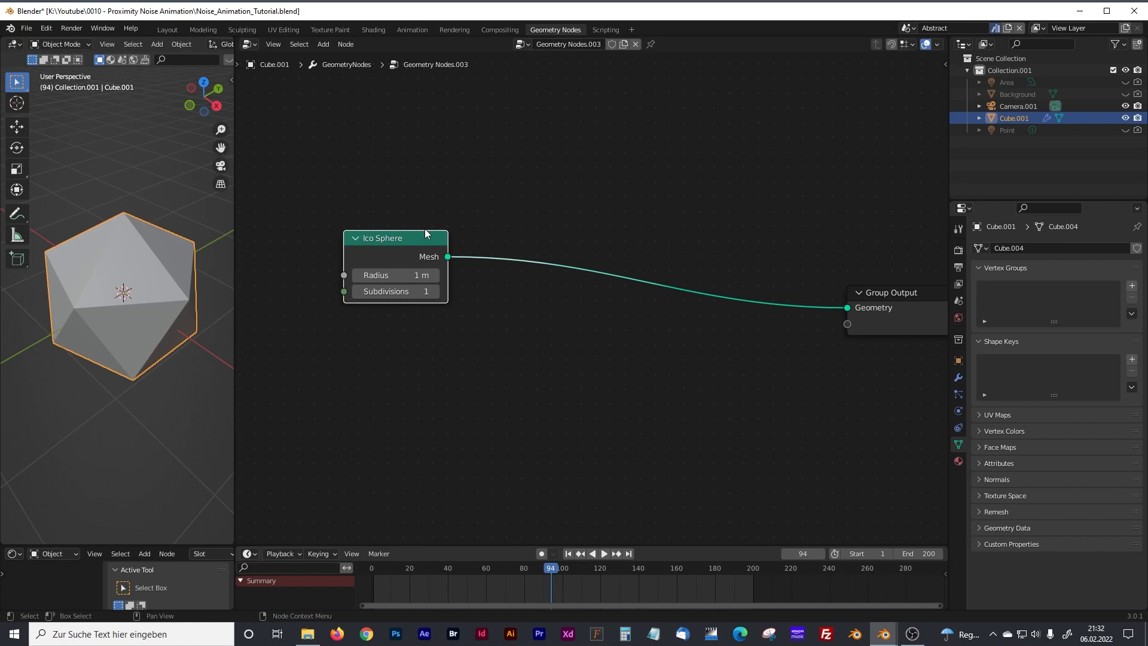
Step: Set the Ico Sphere's Subdivisions to 4 and tidy the node layout
left_click(424, 291)
type("4")
key("Return")
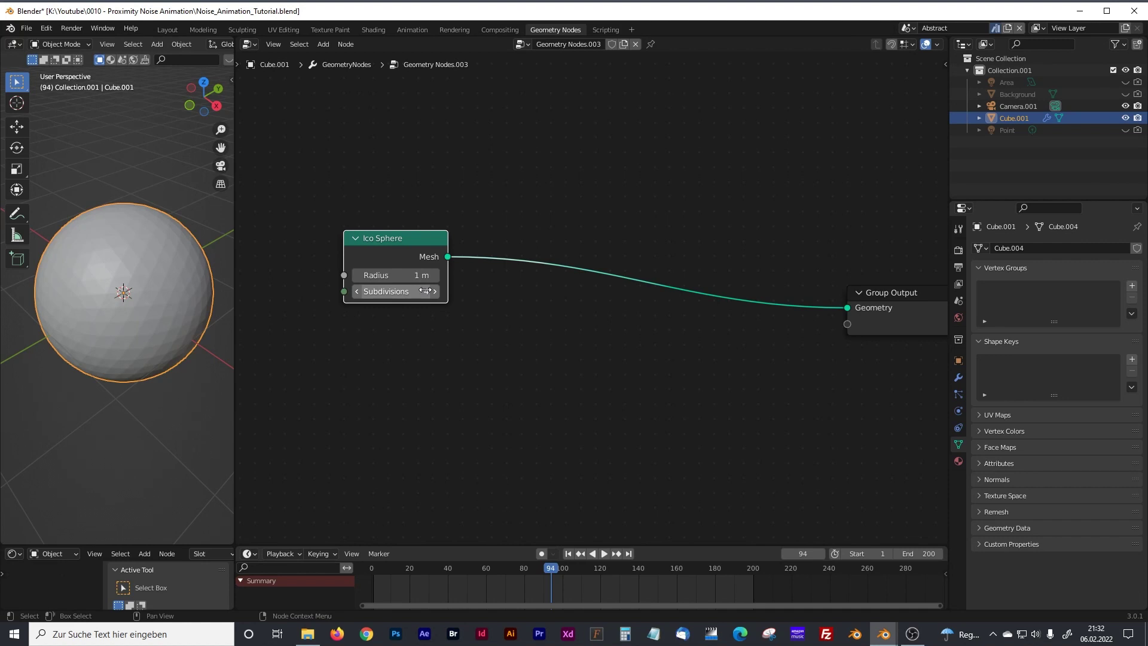
middle_click_drag(511, 354, 407, 305)
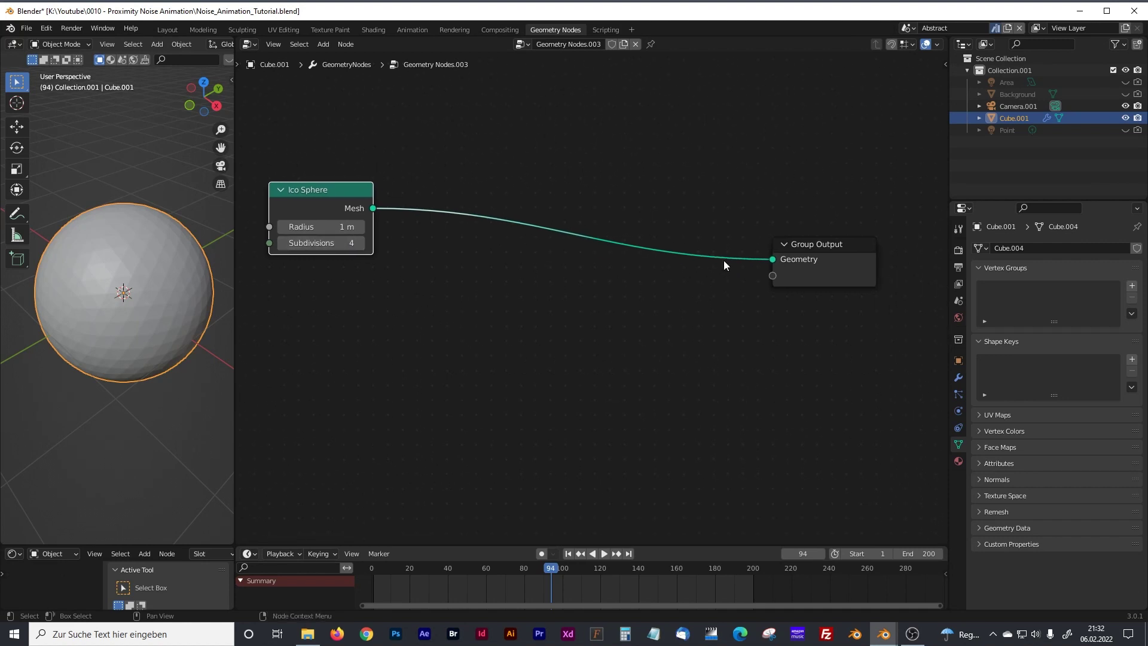
left_click_drag(808, 244, 834, 222)
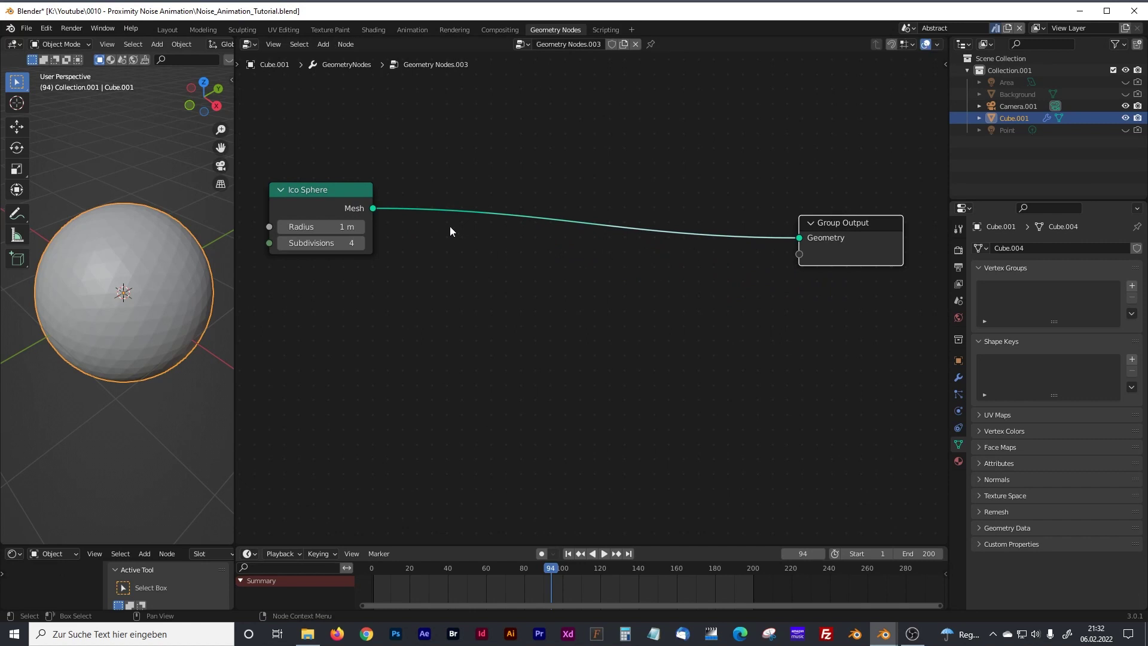
left_click(342, 189)
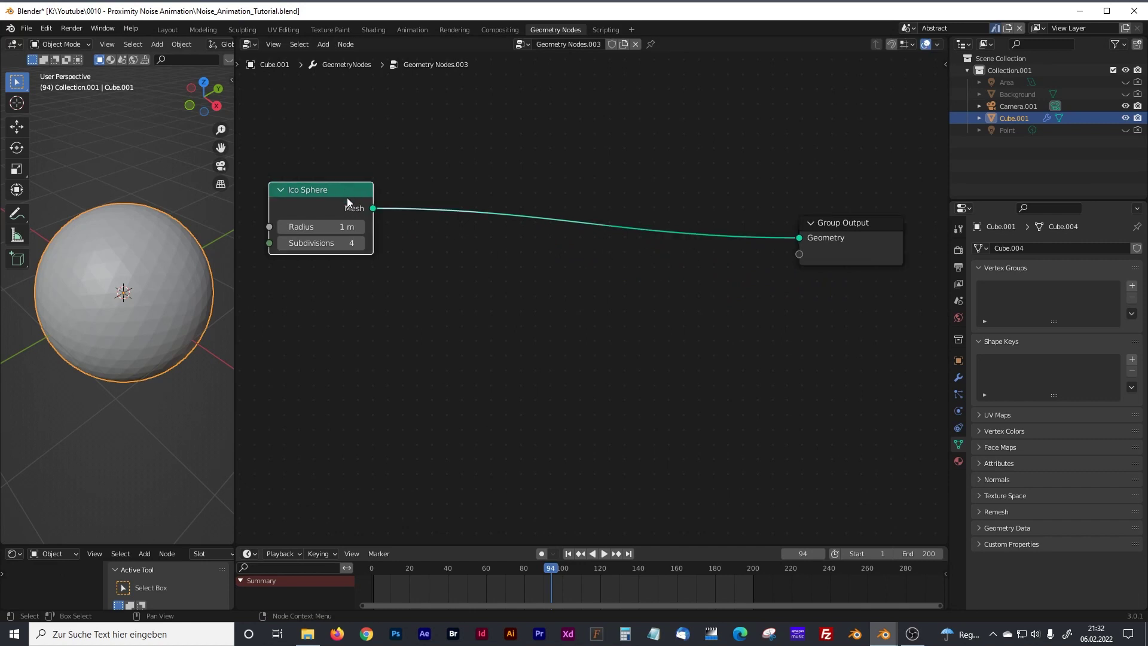
Step: Insert a Distribute Points on Faces node on the Ico Sphere–output link
left_click(454, 299)
key("shift+a")
left_click(446, 301)
type("distr")
left_click(485, 324)
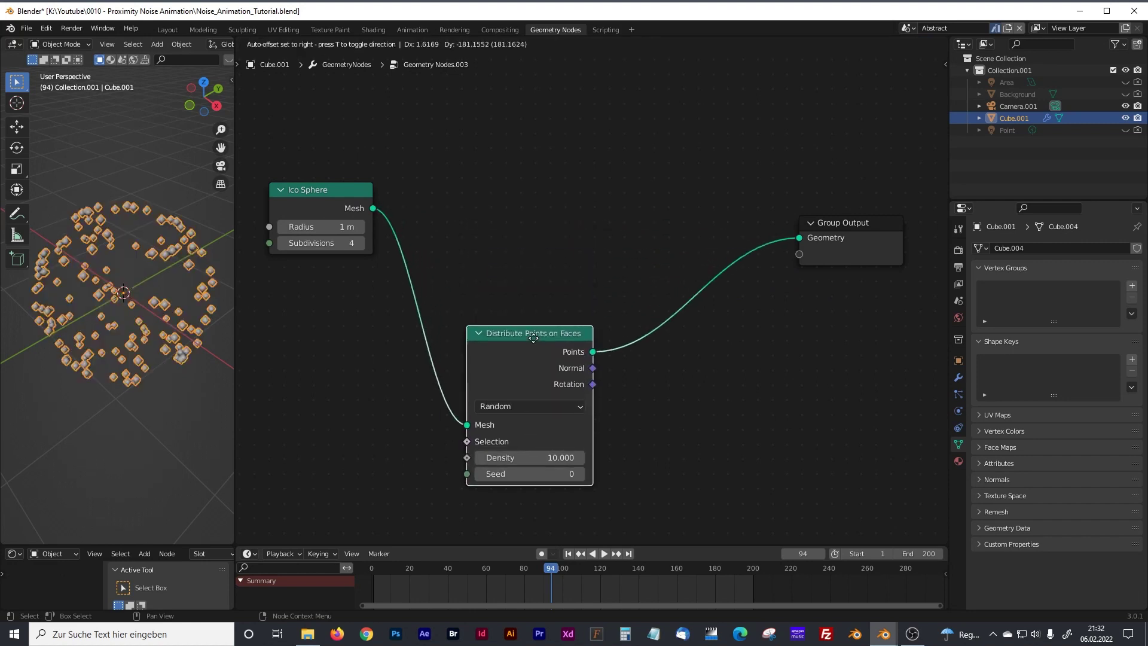
left_click(534, 347)
left_click_drag(352, 192, 862, 223)
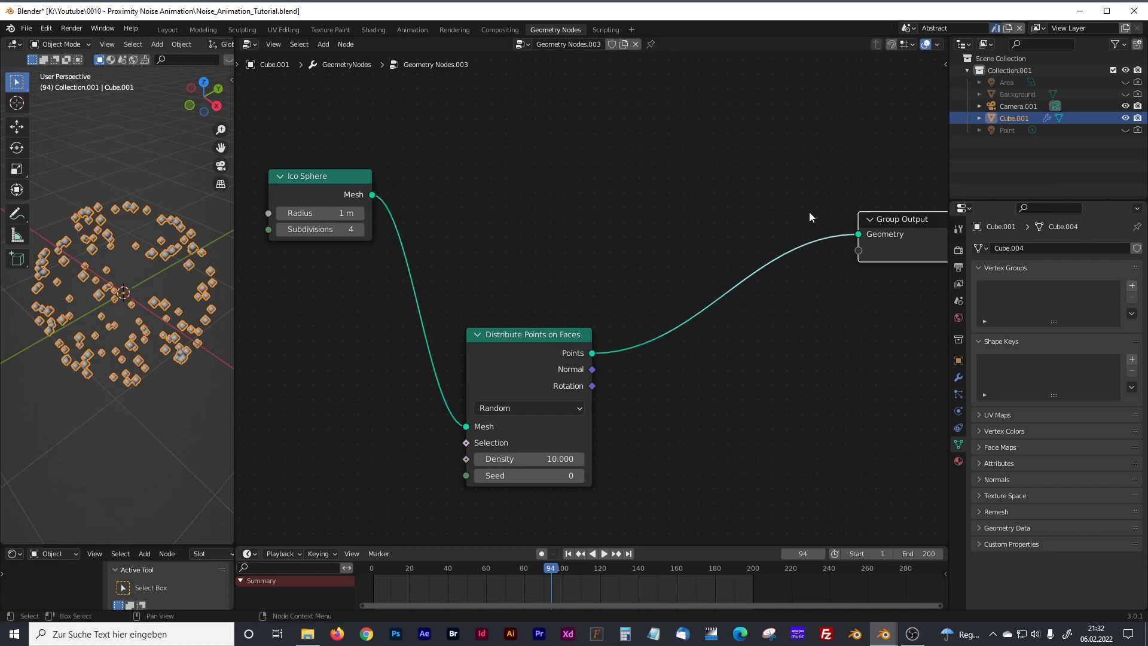
Step: Add a Join Geometry node before the output, feed the Ico Sphere mesh into it, and tidy the nodes
key("shift+a")
left_click(772, 216)
type("join")
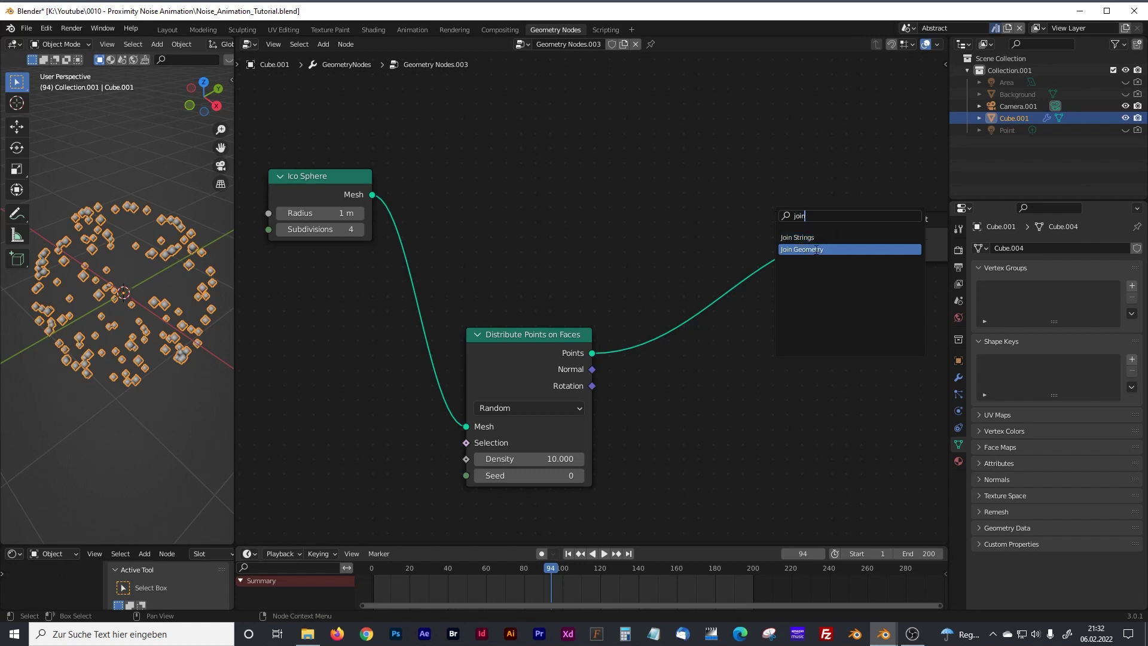
left_click(835, 249)
left_click(741, 251)
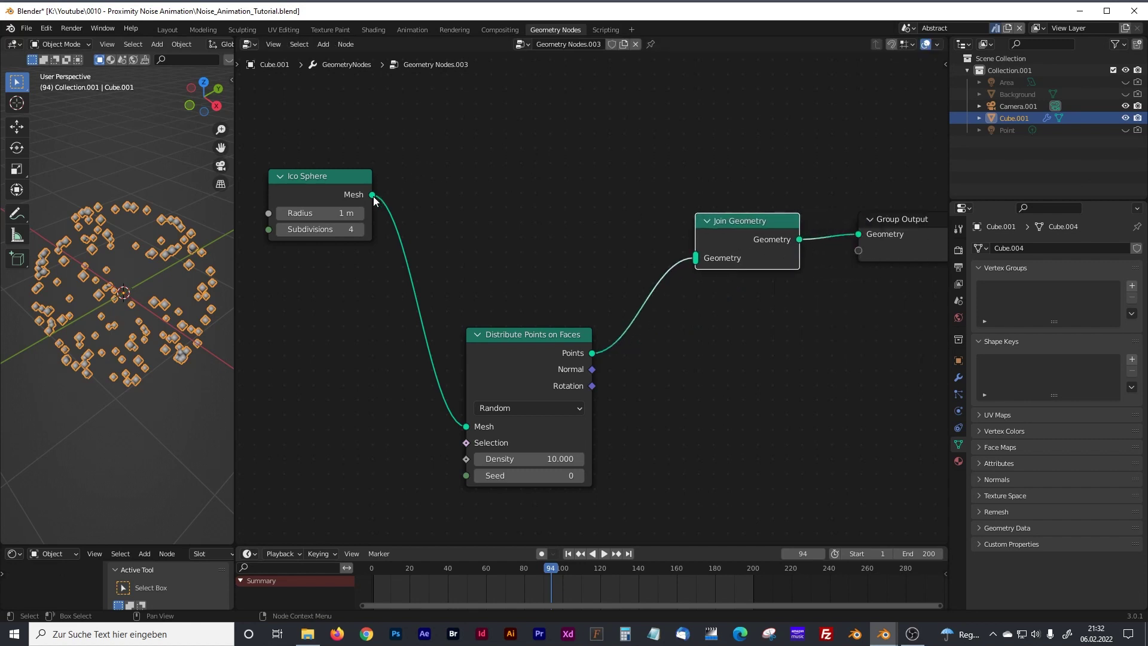
left_click_drag(373, 196, 692, 258)
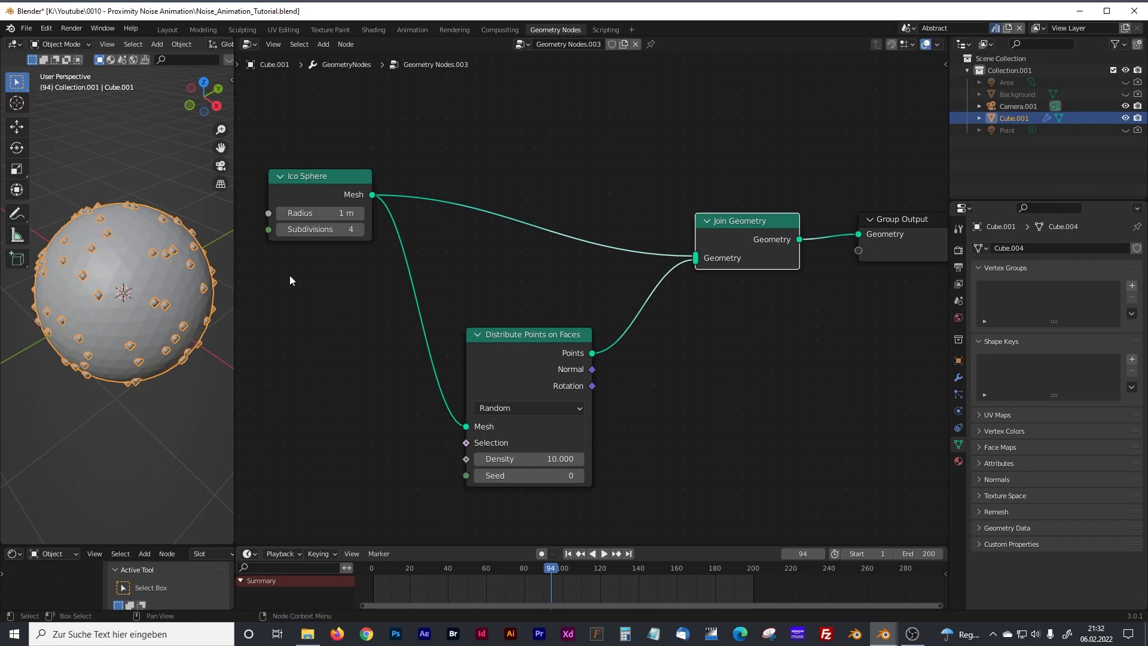
left_click_drag(235, 267, 265, 267)
scroll(842, 405, "down", 3)
middle_click_drag(791, 393, 655, 332)
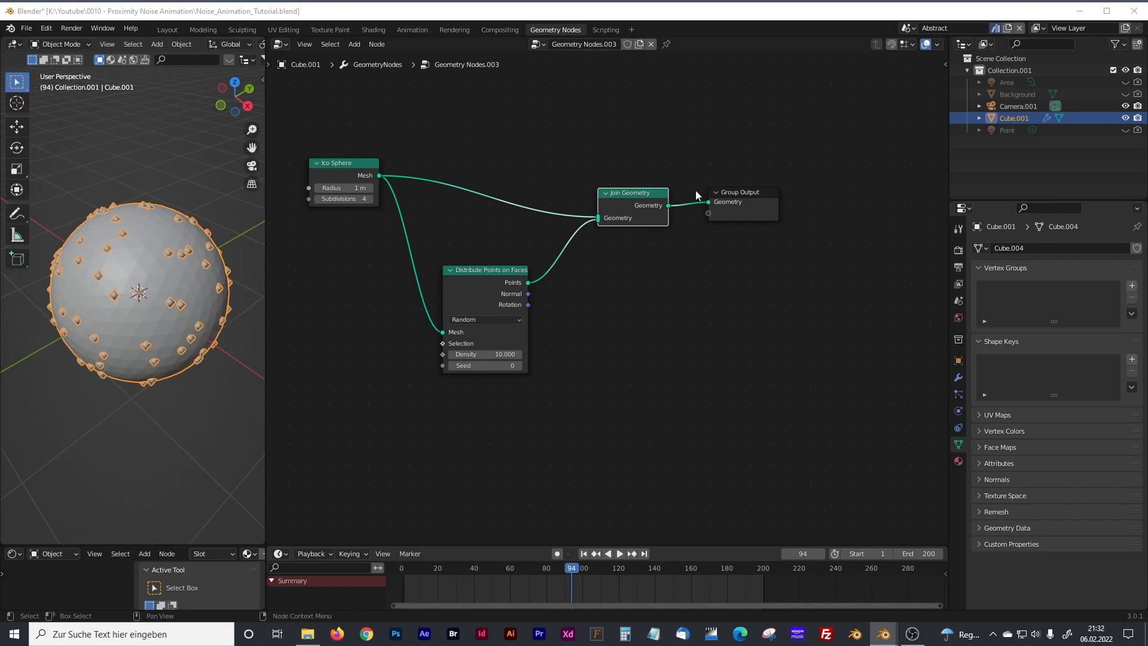
left_click_drag(739, 192, 799, 170)
left_click_drag(650, 192, 704, 176)
Step: Drop an Instance on Points node onto the Distribute Points–Join Geometry link
key("shift+a")
left_click(622, 325)
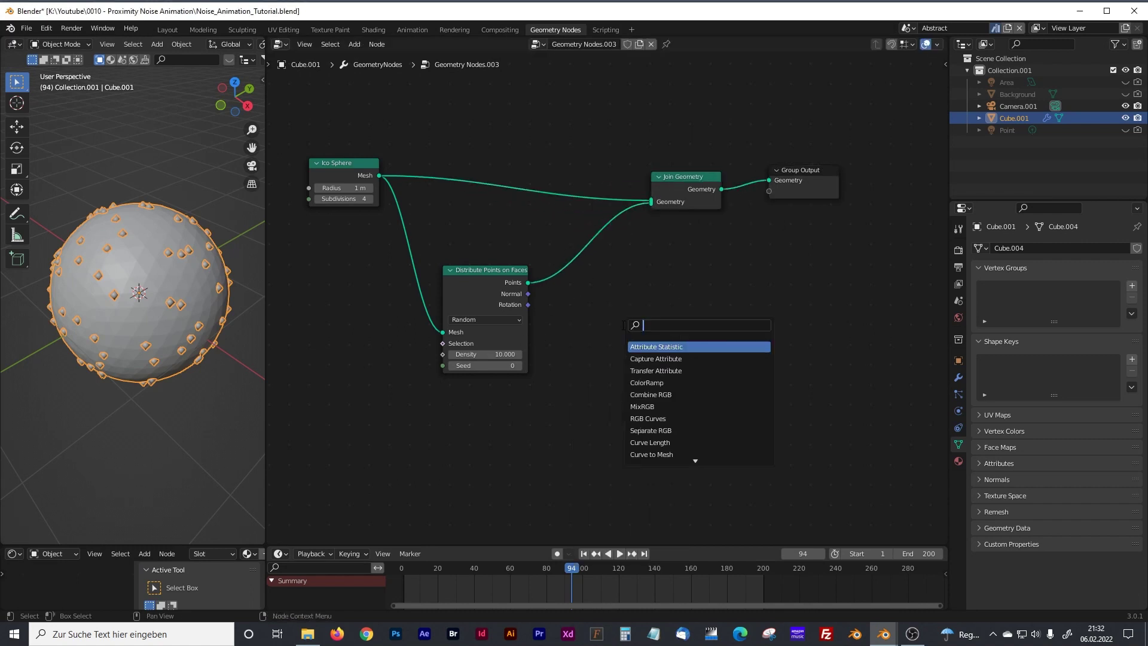
type("instza")
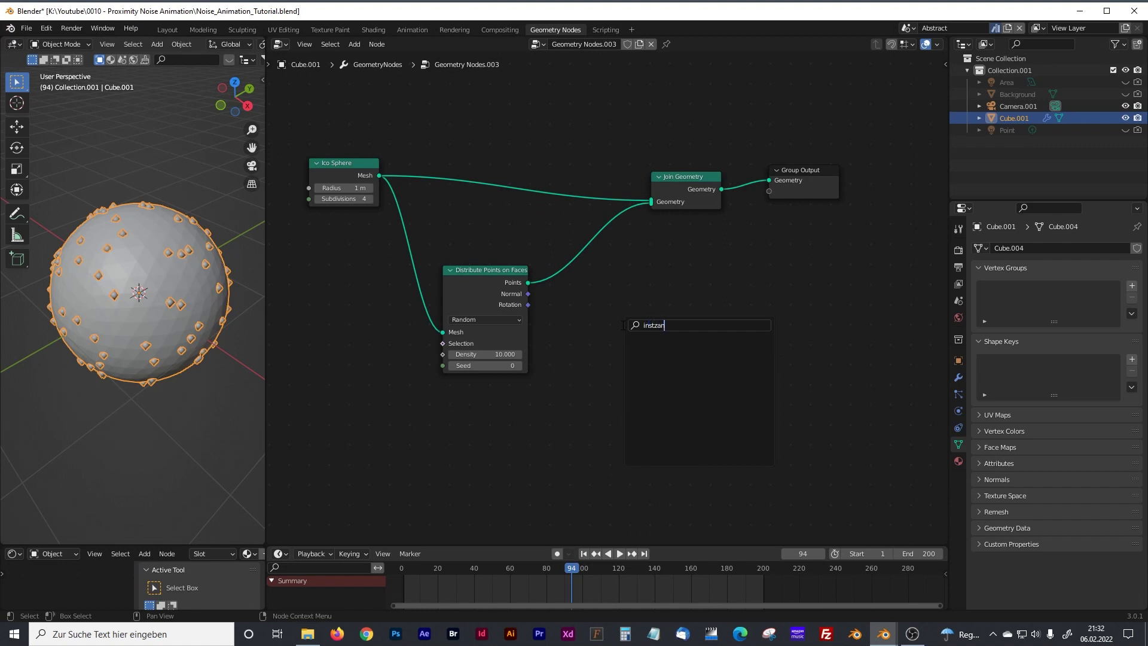
type("n")
key("BackSpace")
key("BackSpace")
key("BackSpace")
type("an")
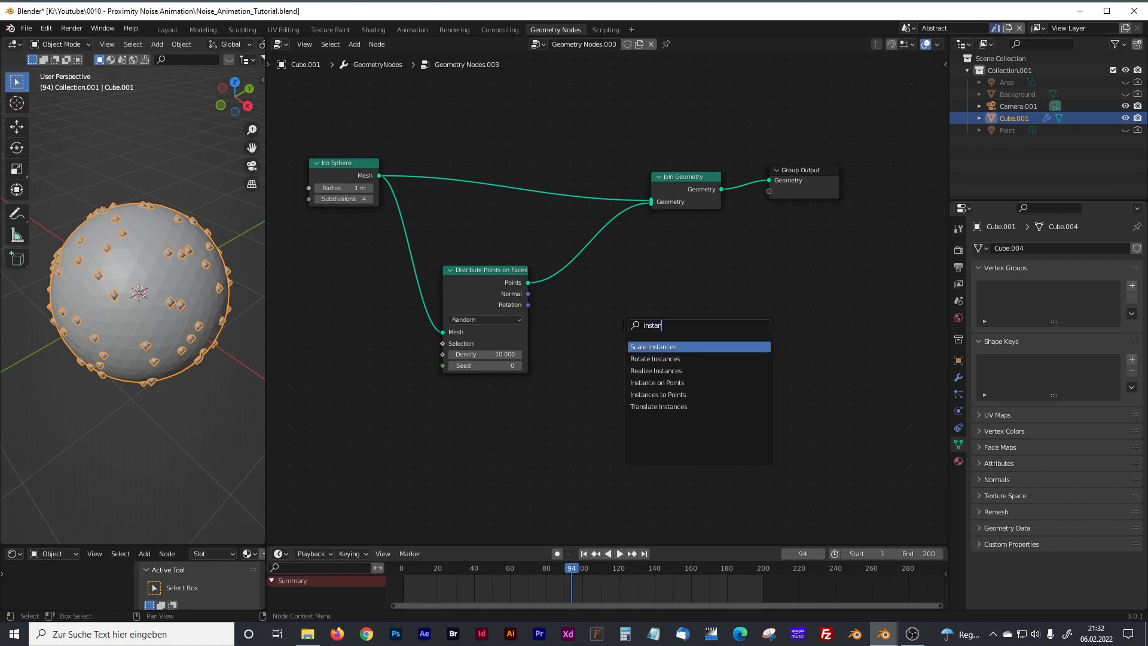
left_click(667, 383)
left_click(612, 256)
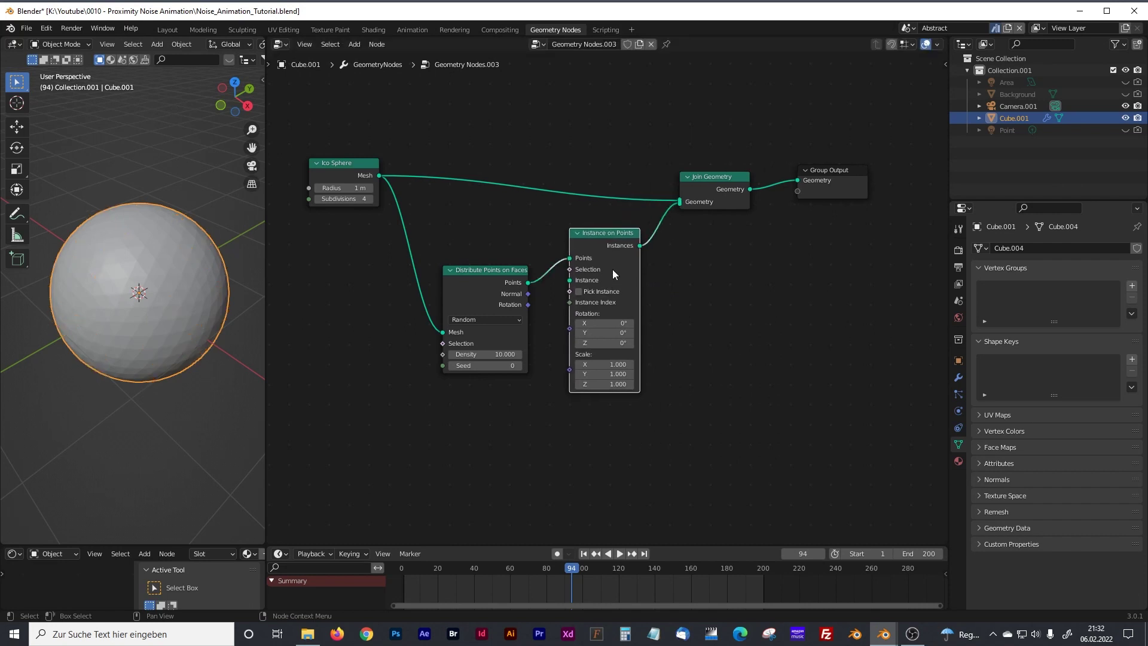
middle_click_drag(575, 339, 675, 262)
key("shift+a")
Step: Add a Cube mesh node sized 0.1 m on X, Y and Z
left_click(473, 360)
type("cube")
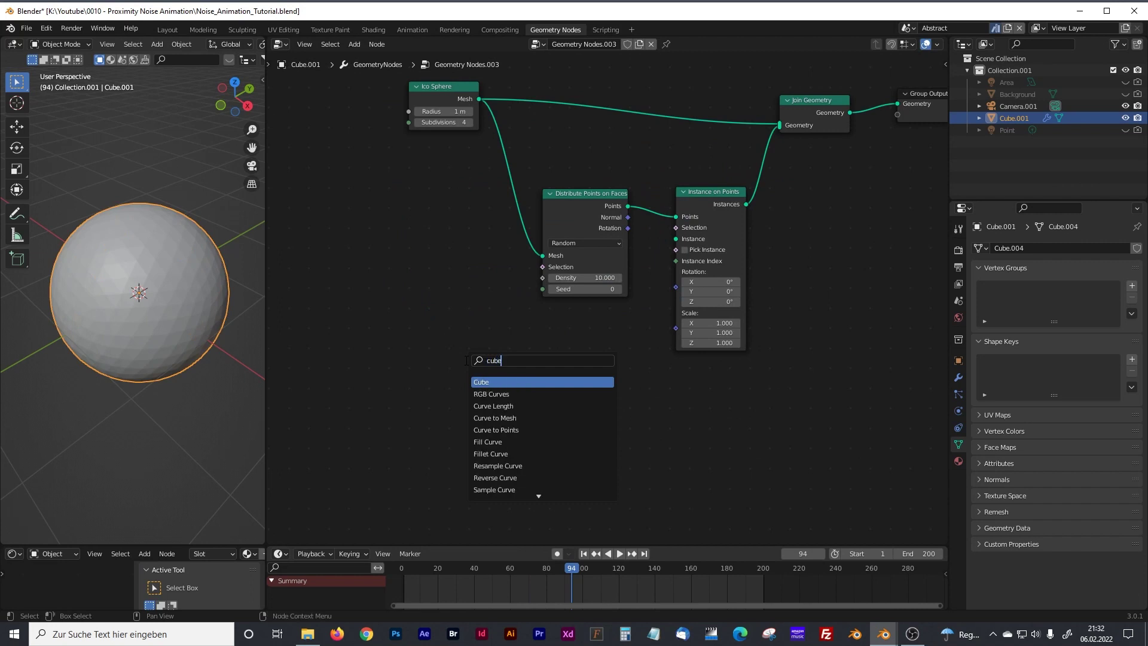
left_click(491, 383)
left_click(374, 338)
left_click(394, 352)
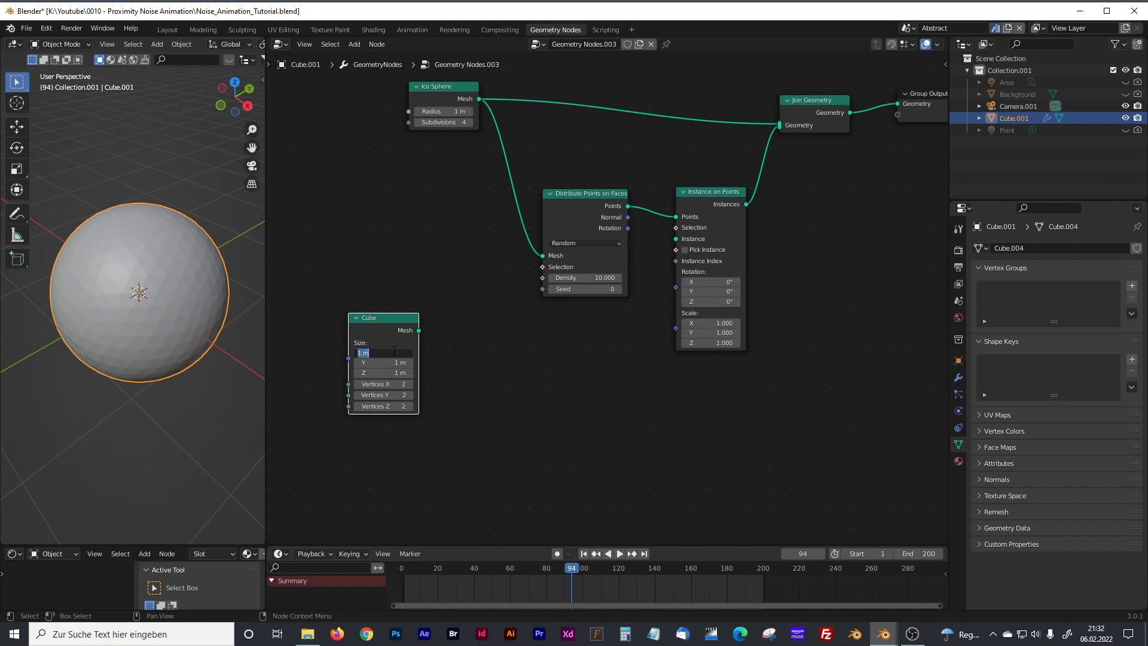
type("0.1")
key("Tab")
type("0.1")
key("Tab")
type("0.1")
key("Return")
Step: Set the Cube node's vertices to 4 × 4 × 10
left_click(410, 386)
left_click(410, 387)
left_click(410, 387)
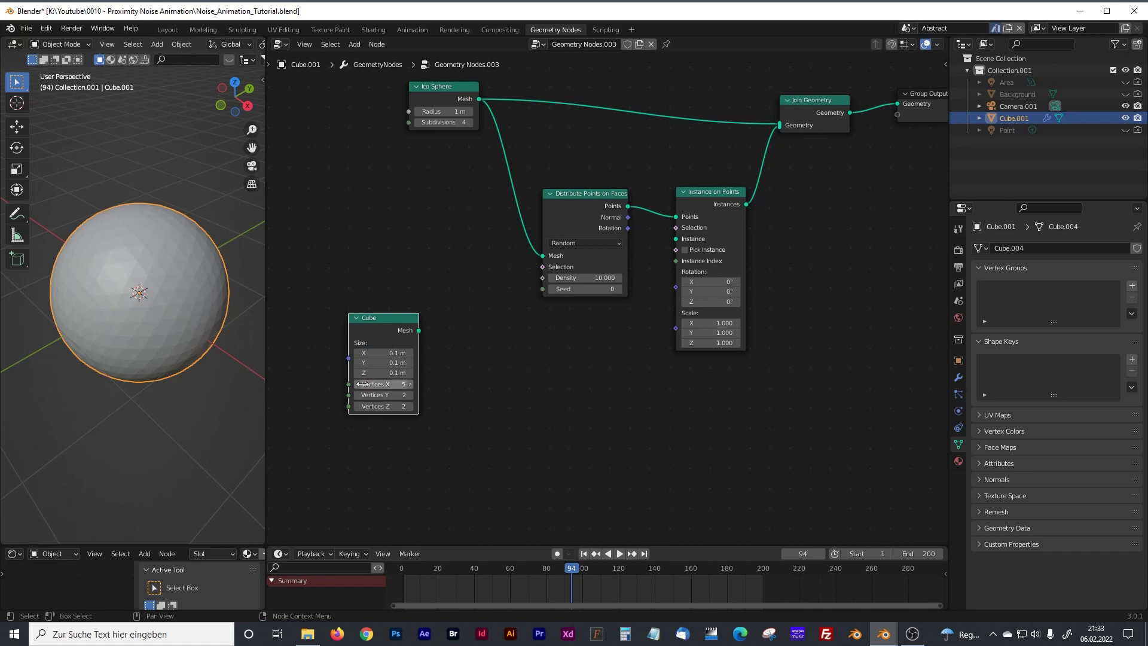
left_click(355, 383)
left_click(410, 395)
left_click(412, 396)
left_click(408, 404)
type("10")
key("Return")
Step: Spread out the Cube, Distribute Points on Faces and Instance on Points nodes
left_click_drag(416, 328, 676, 239)
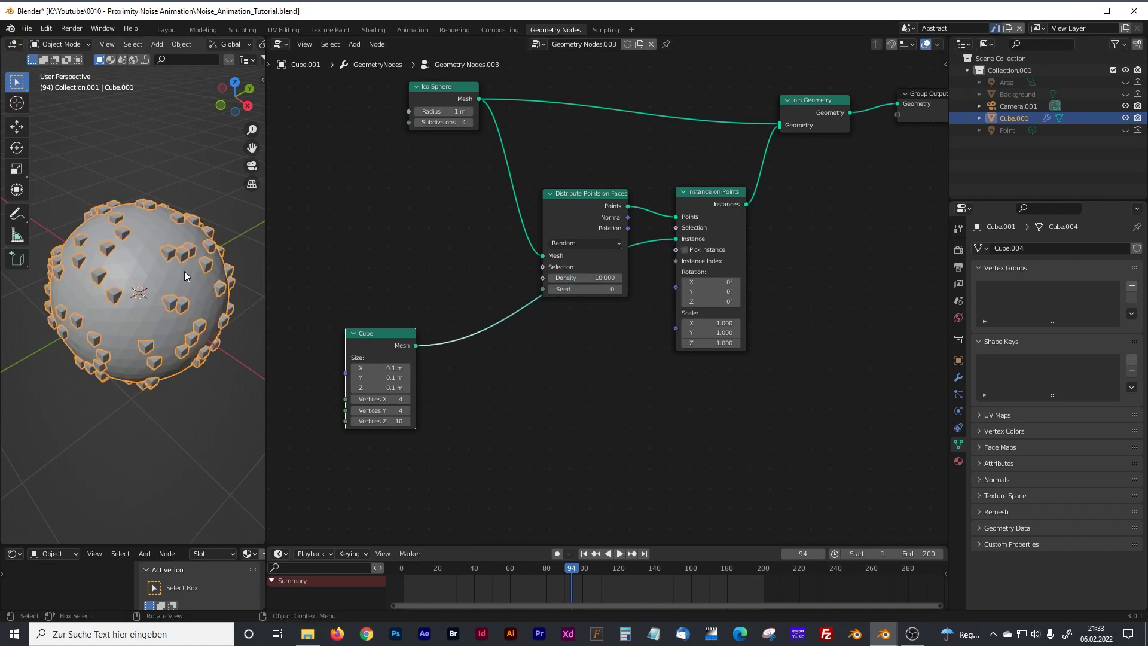
left_click_drag(398, 334, 432, 352)
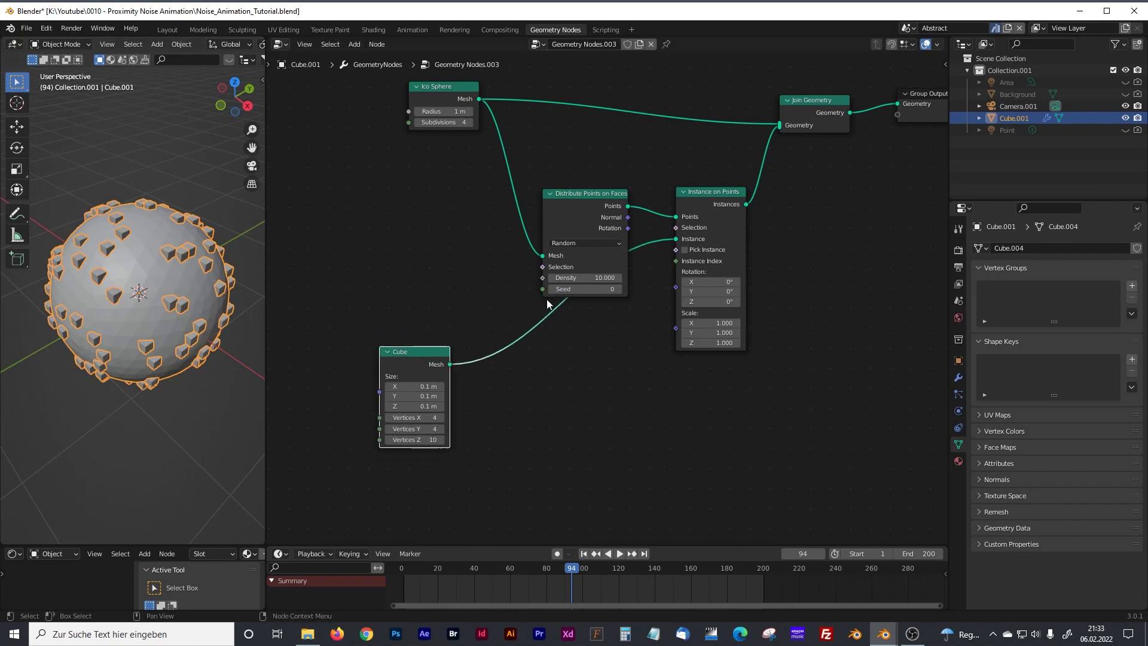
left_click_drag(604, 193, 576, 176)
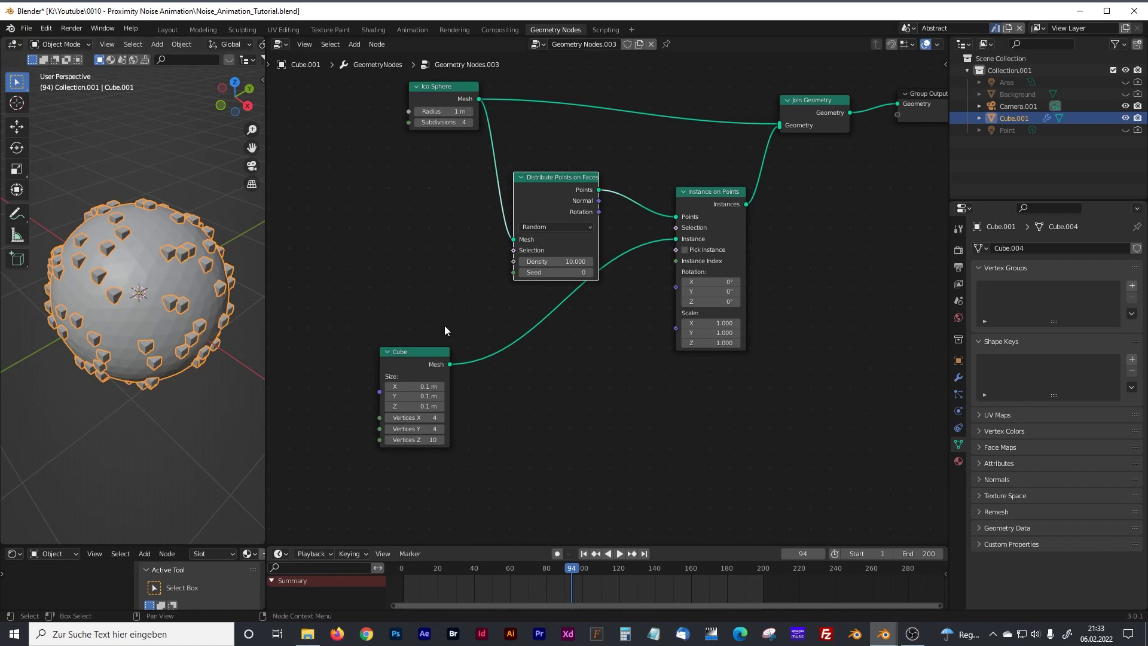
left_click_drag(585, 202, 571, 200)
left_click_drag(677, 195, 779, 196)
Step: Add an Align Euler to Vector node fed by point Normals, driving Instance on Points Rotation
key("shift+a")
type("a")
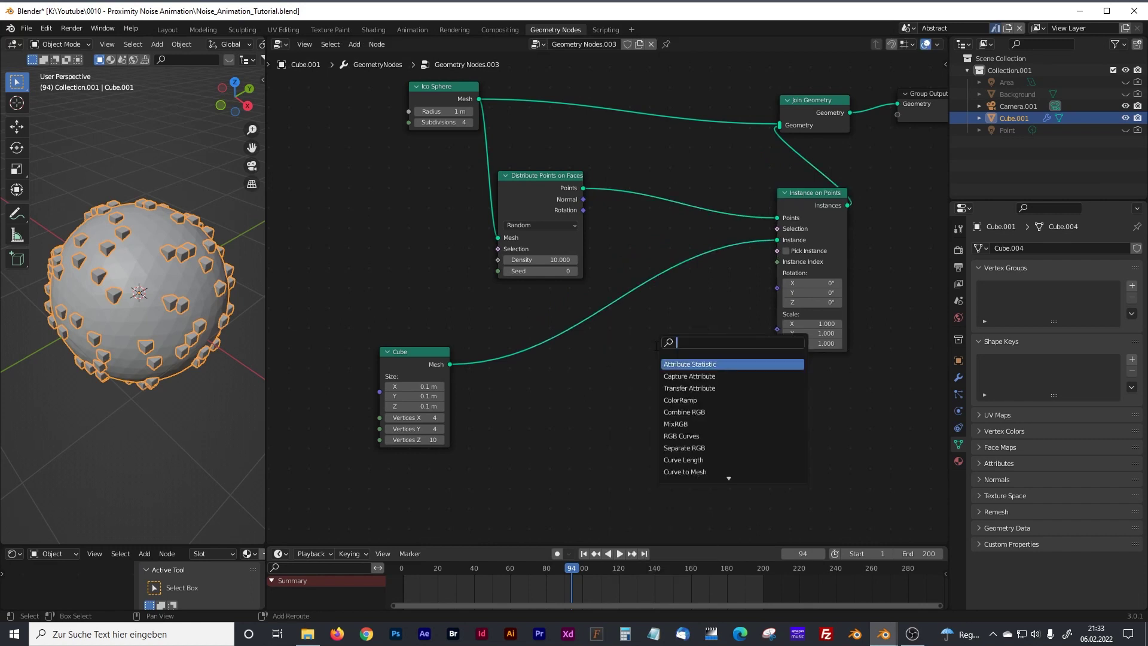
type("lign")
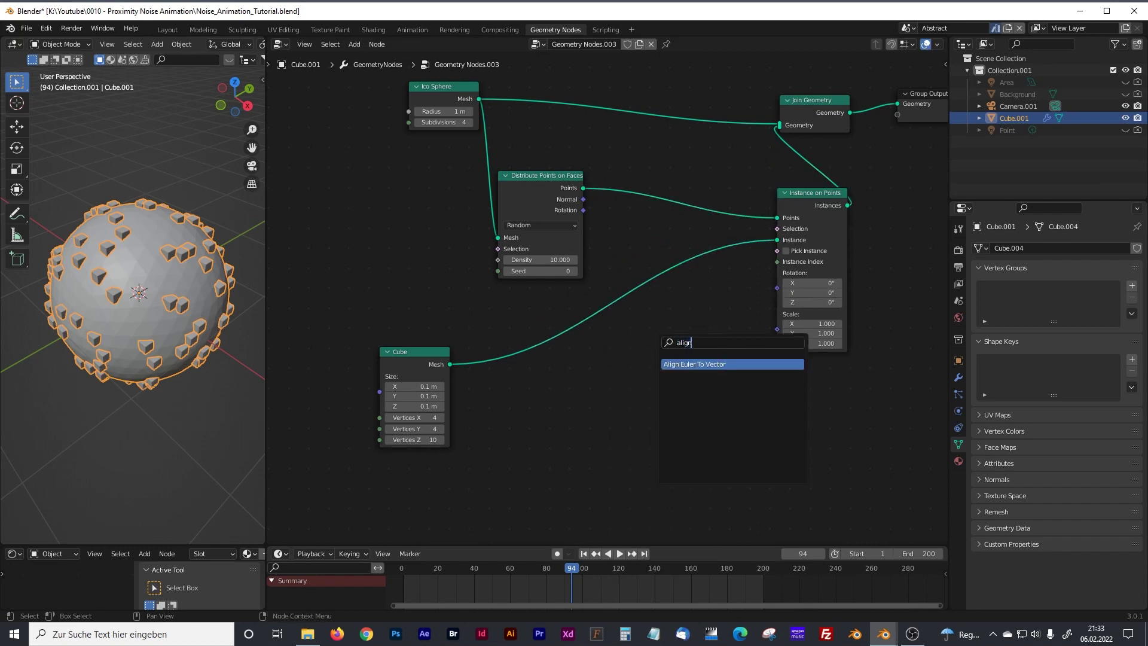
key("Return")
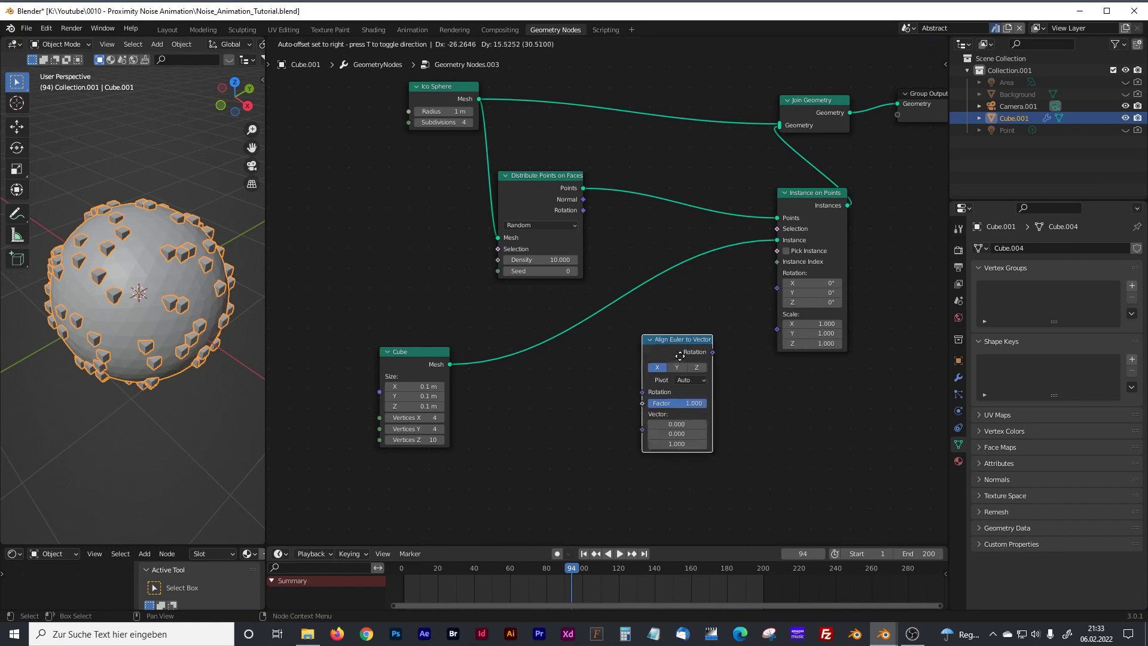
left_click(682, 340)
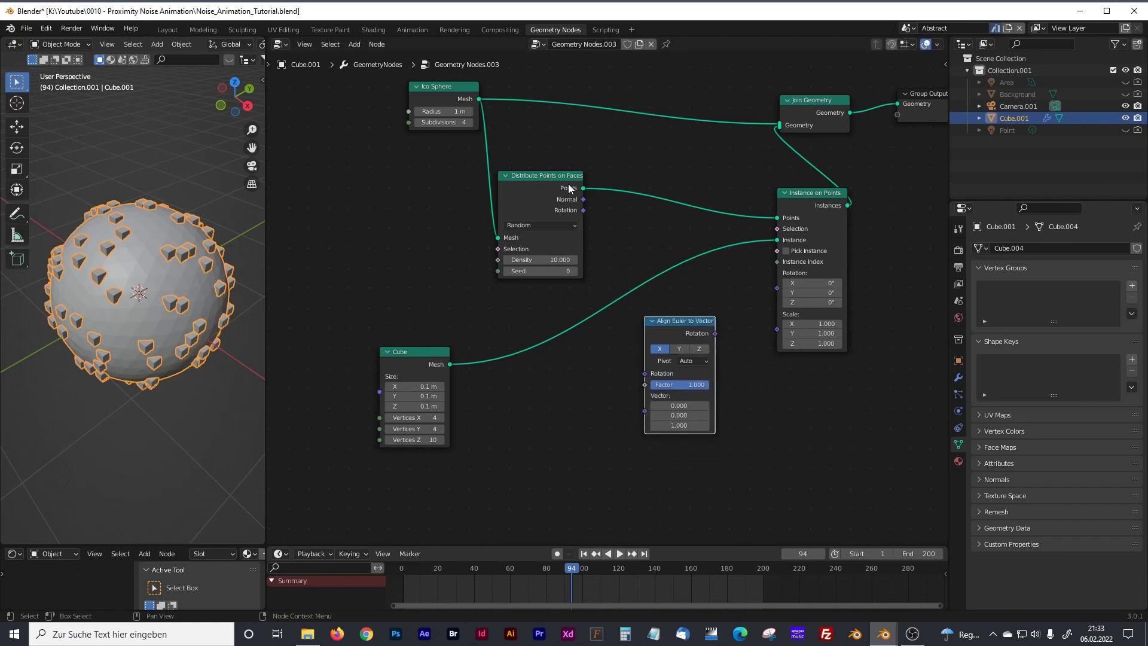
left_click_drag(564, 186, 558, 189)
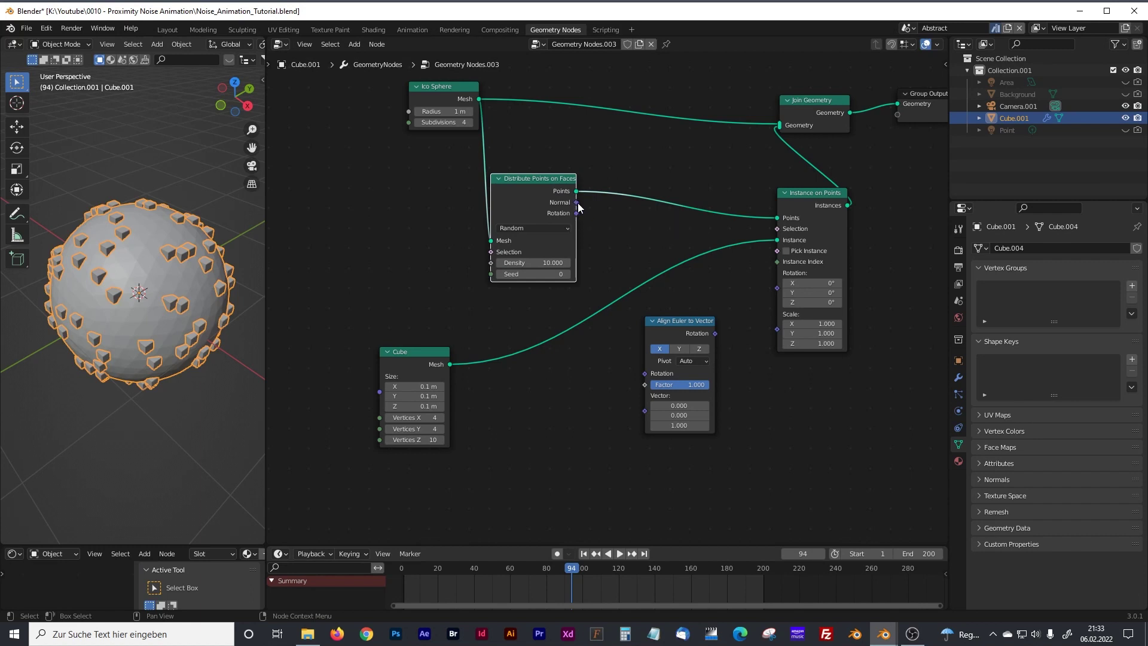
left_click_drag(576, 202, 642, 412)
left_click(687, 327)
left_click_drag(686, 328, 774, 290)
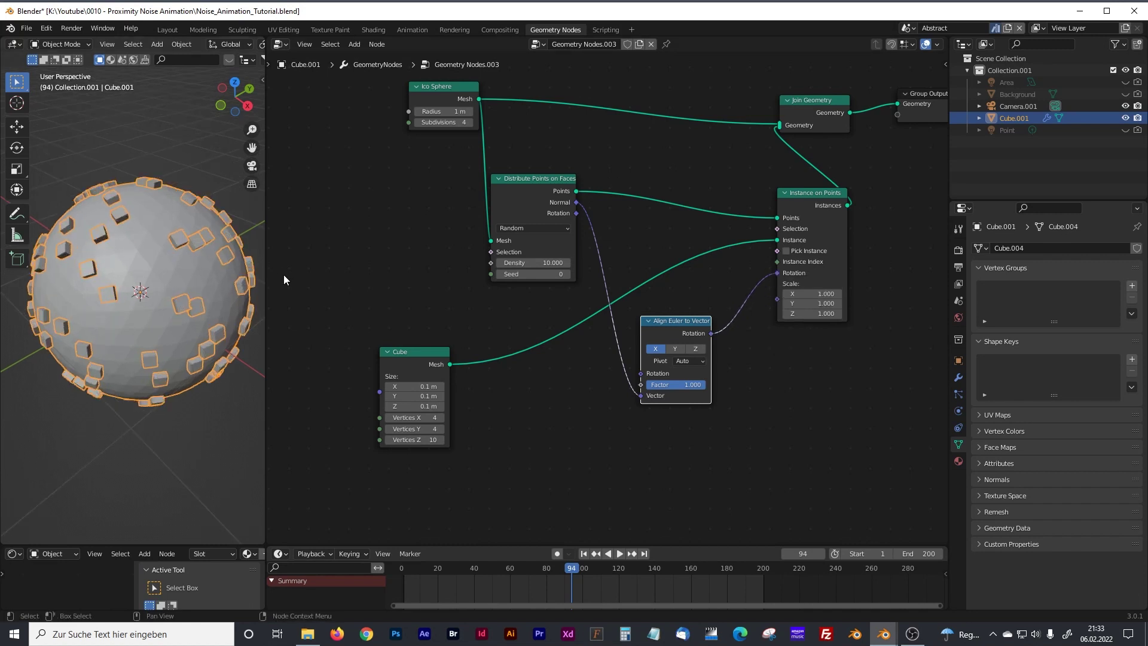
Step: Switch Align Euler to Vector's axis to Z so the cubes sit flush on the sphere
left_click_drag(266, 271, 396, 275)
scroll(302, 275, "up", 2)
mouse_move(303, 275)
middle_mouse_down()
mouse_move(217, 226)
mouse_move(323, 278)
mouse_move(339, 324)
mouse_move(244, 254)
mouse_move(242, 222)
mouse_move(295, 225)
mouse_move(294, 262)
middle_mouse_up()
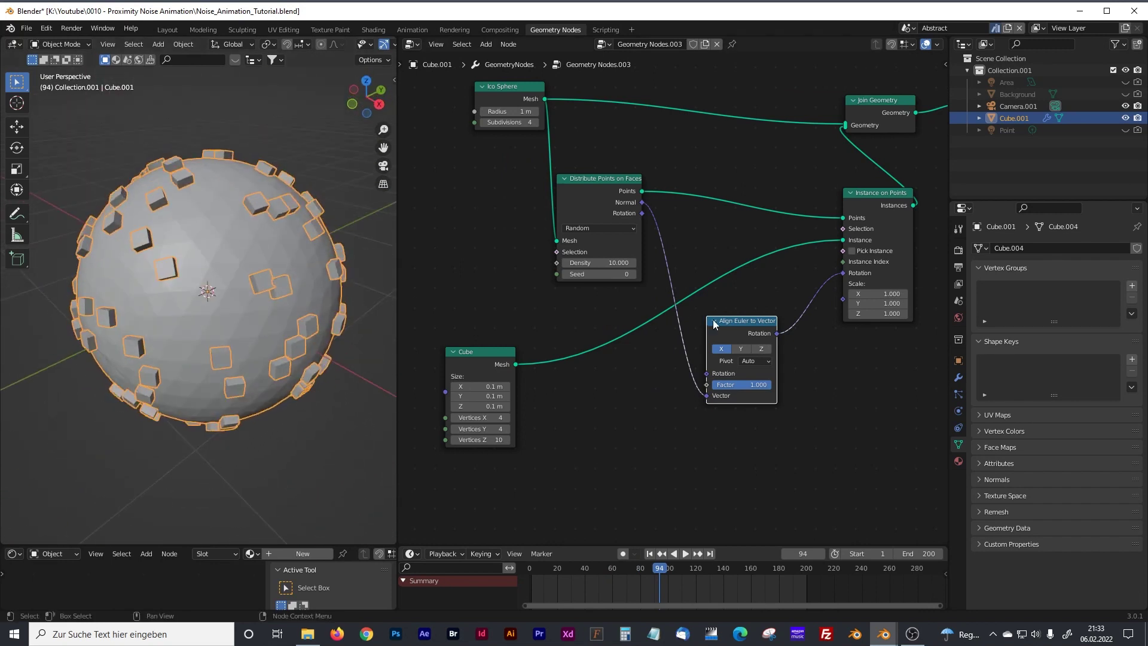
left_click_drag(738, 320, 744, 321)
left_click(767, 349)
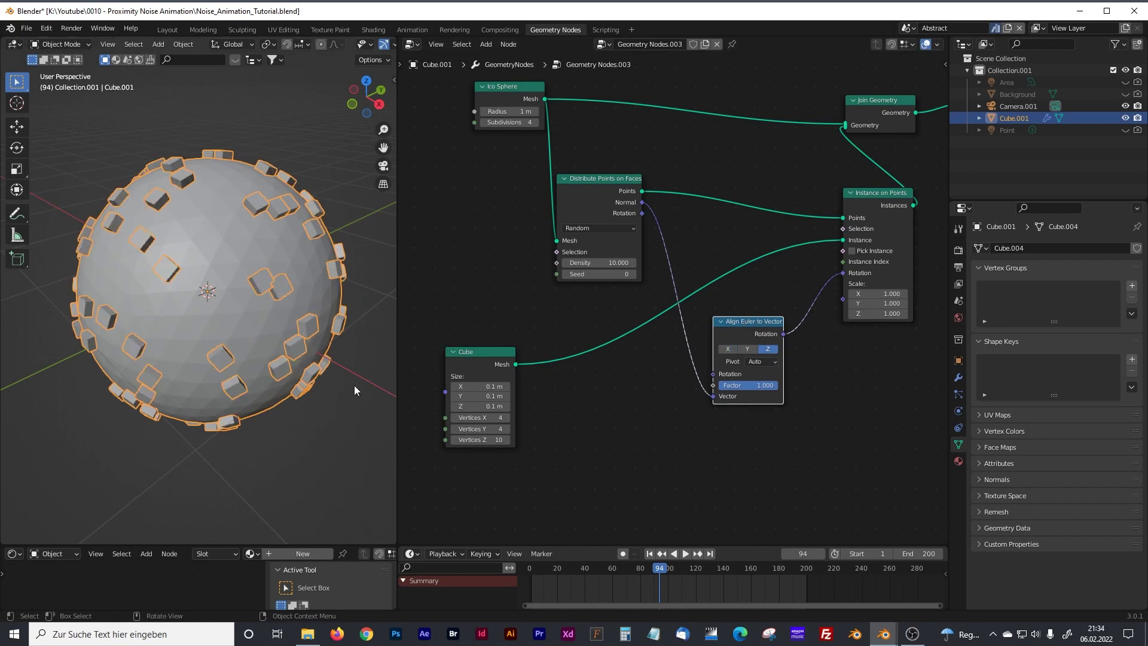
left_click_drag(468, 354, 452, 340)
scroll(600, 383, "down", 1)
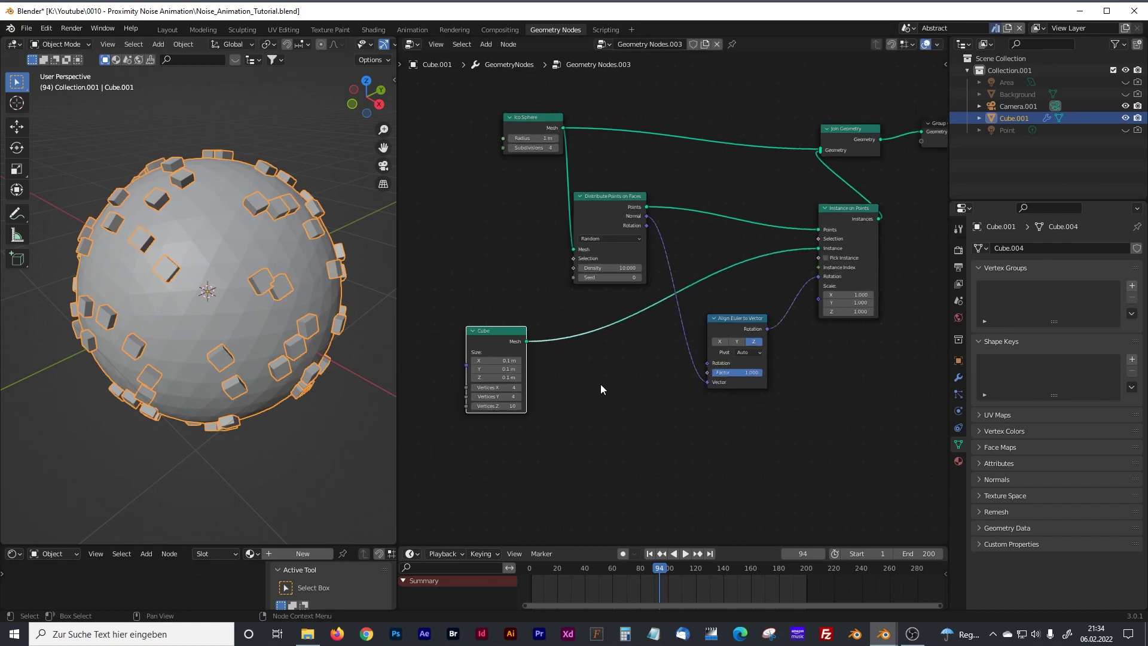
scroll(600, 384, "down", 1)
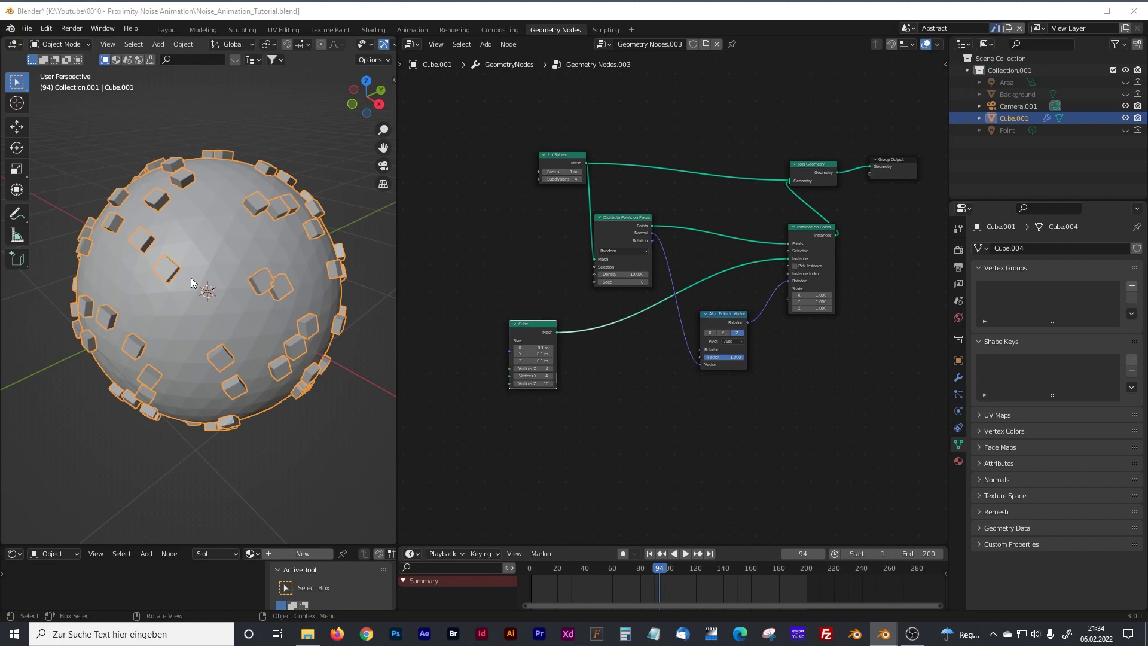
scroll(622, 392, "up", 1)
middle_click_drag(622, 392, 624, 317)
left_click(623, 389)
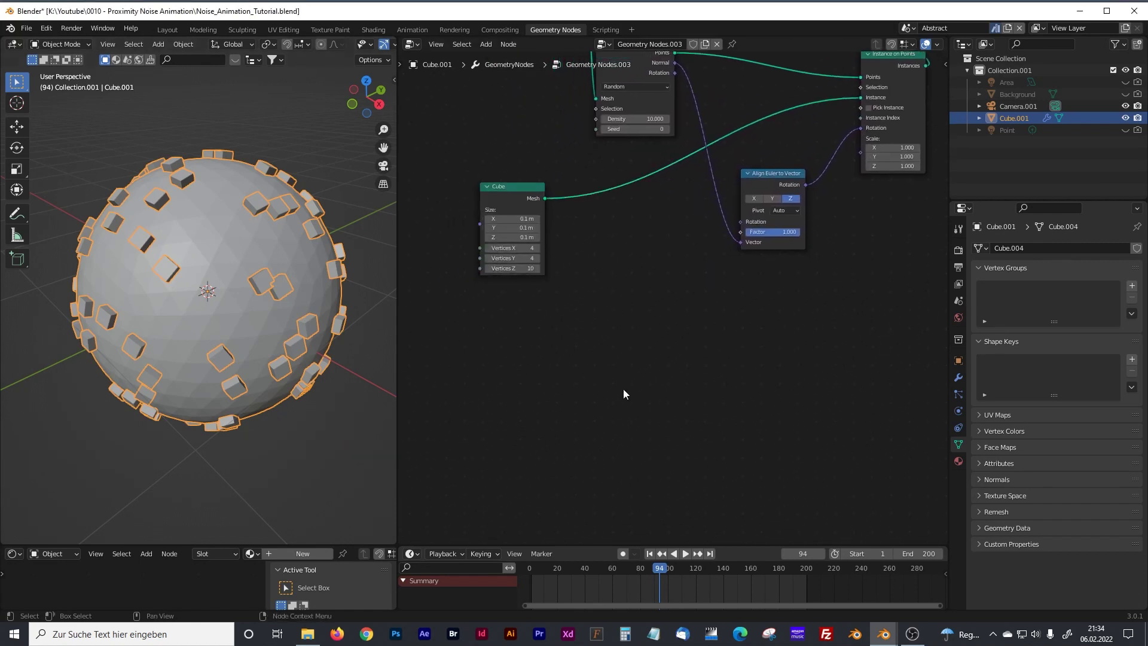
Step: Add a White Noise Texture node by mistake, then delete it
key("shift+a")
mouse_move(623, 392)
key("Escape")
key("shift+a")
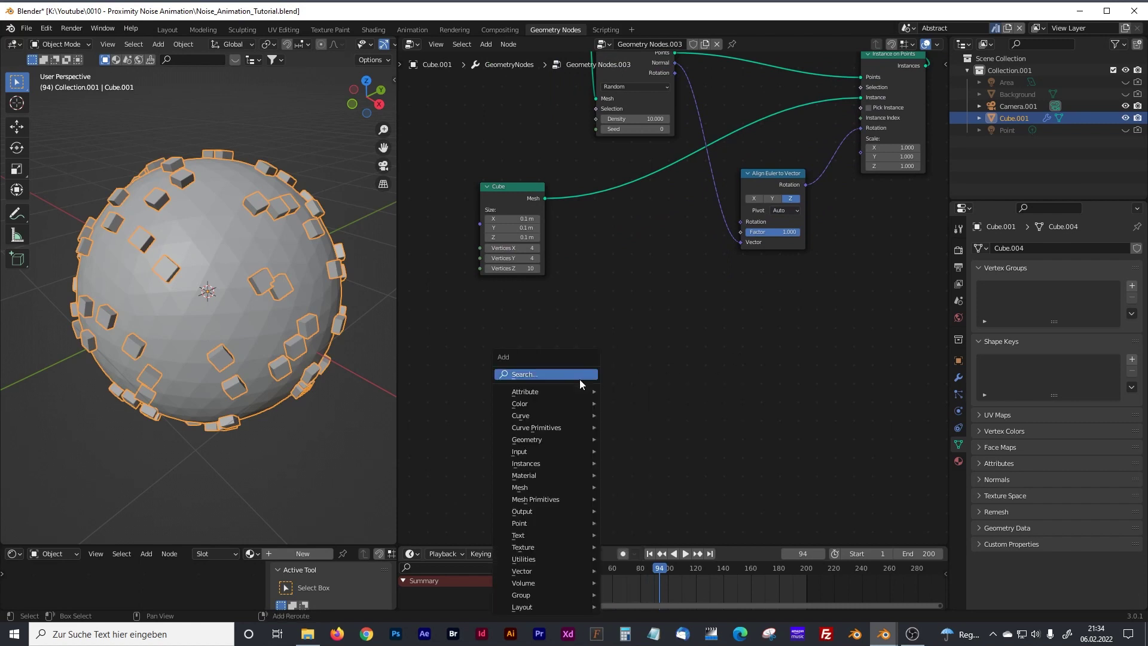
type("white noise")
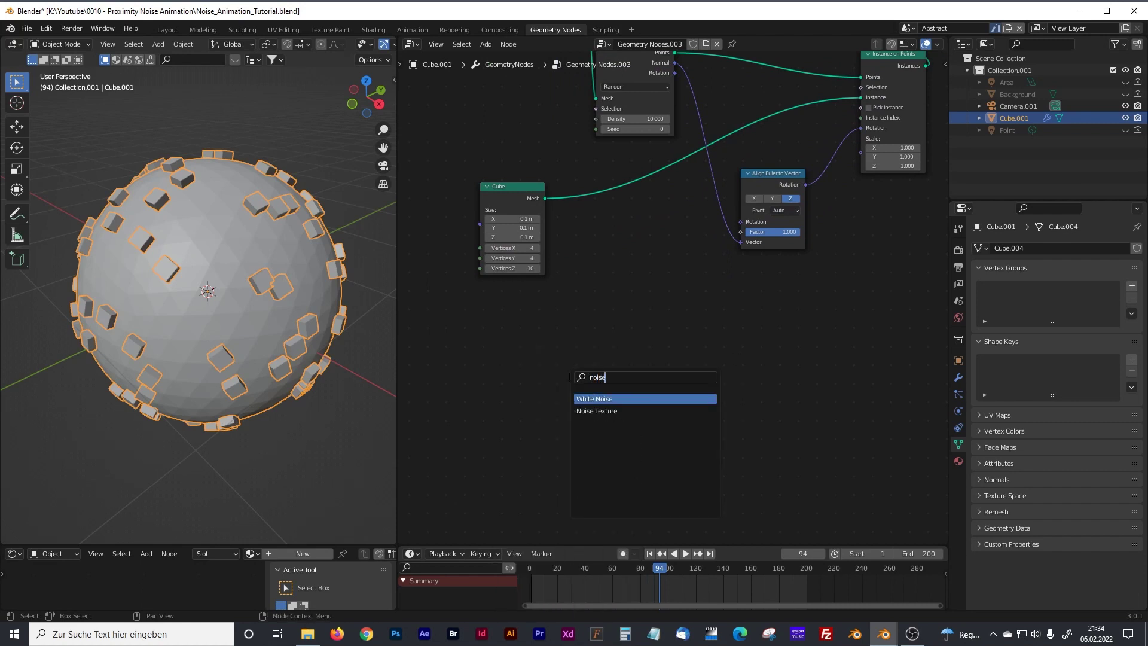
key("Return")
left_click(567, 376)
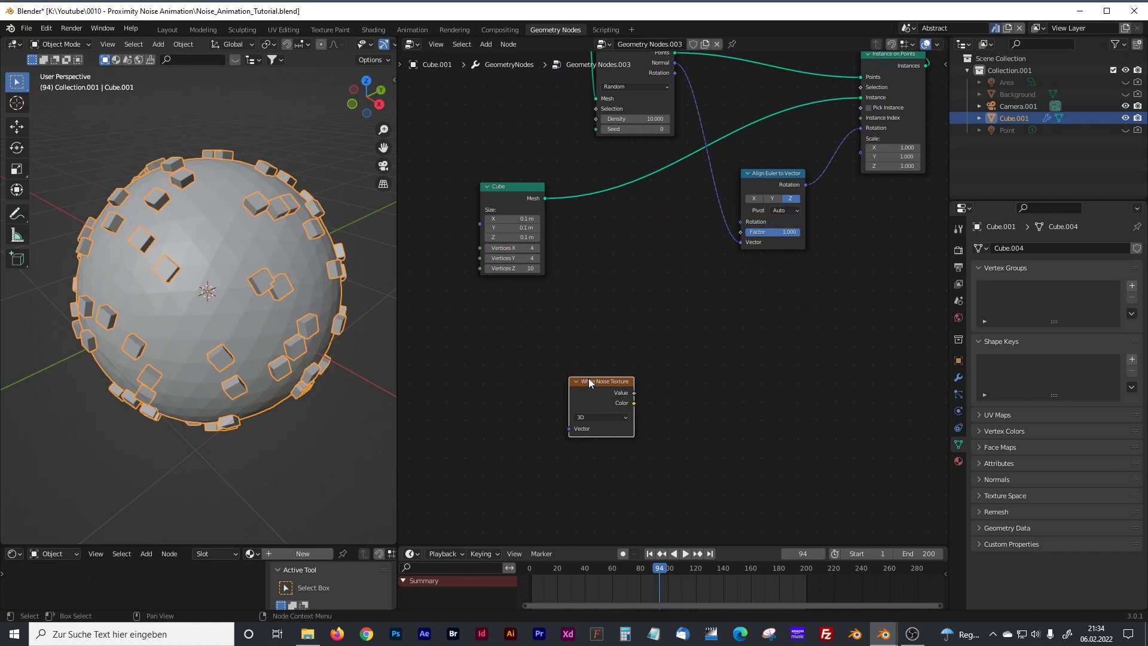
key("x")
Step: Add a Noise Texture node below the tree and rearrange the Cube and Align Euler nodes
key("shift+a")
type("noise")
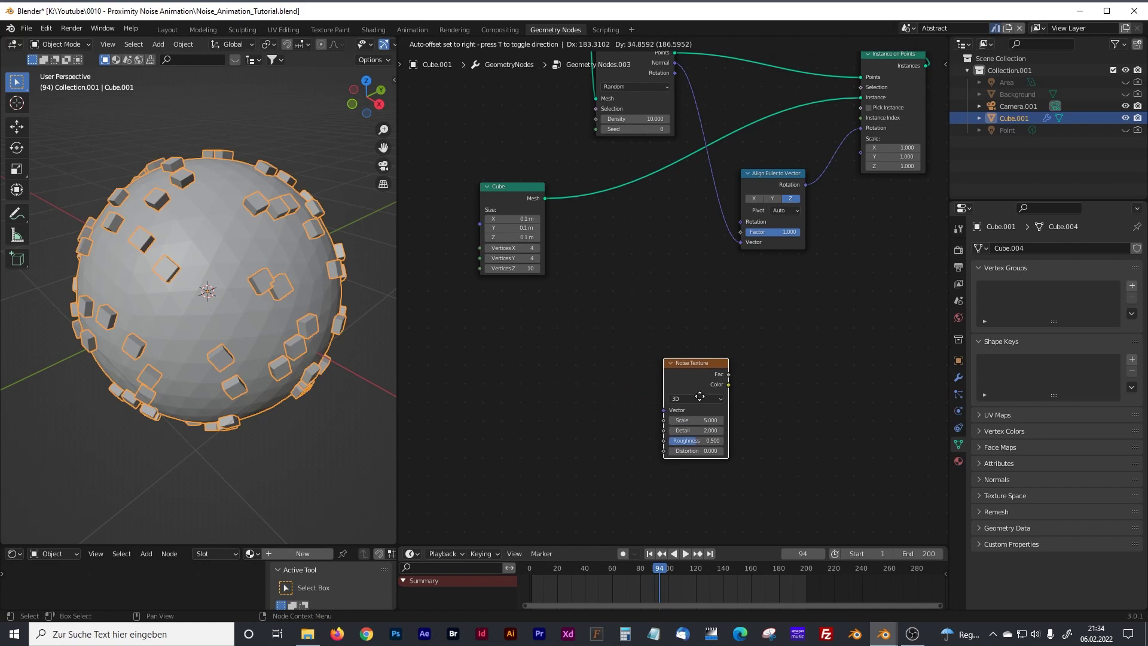
scroll(760, 307, "down", 4)
left_click_drag(532, 314, 556, 297)
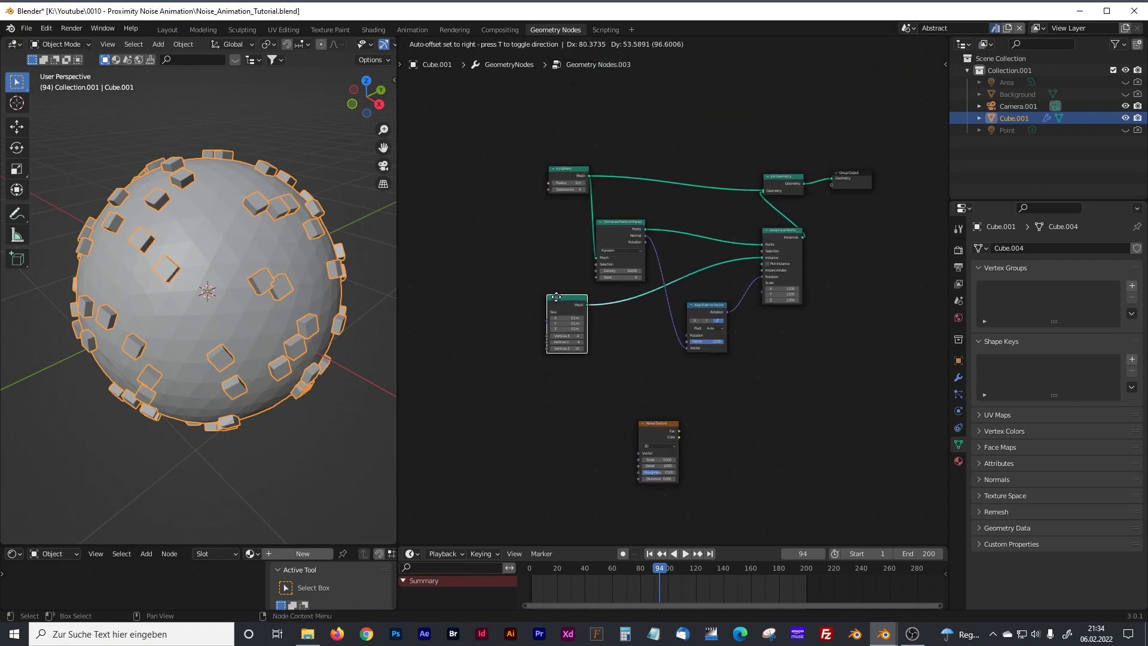
left_click_drag(710, 310, 684, 307)
left_click_drag(665, 421, 692, 421)
middle_click_drag(692, 421, 673, 324)
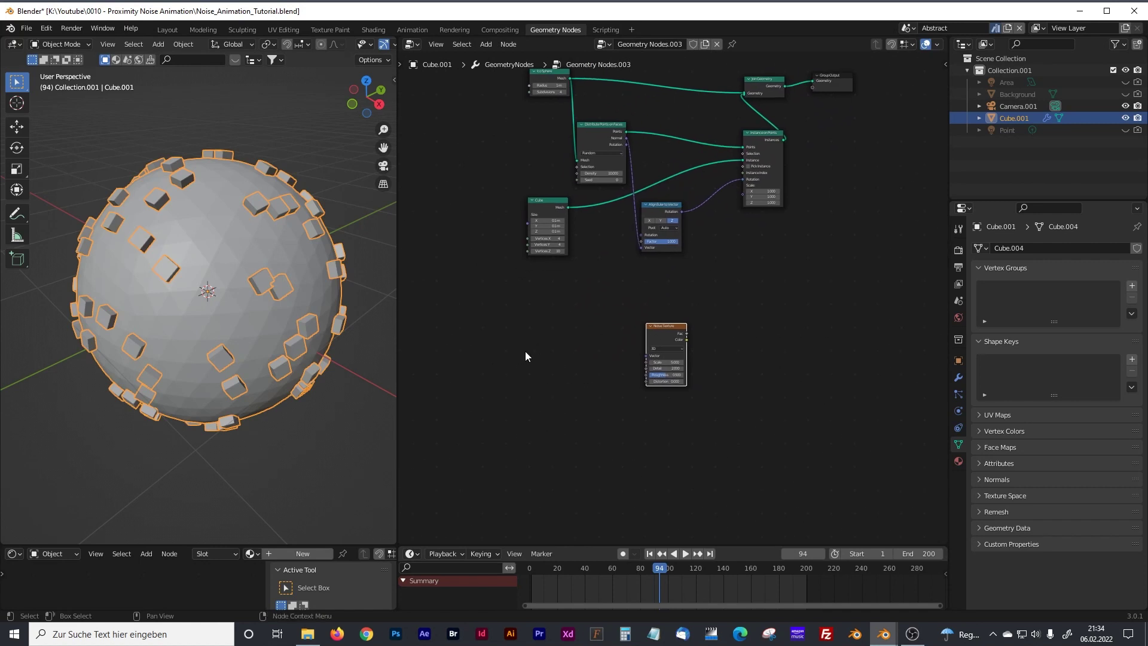
key("shift+a")
Step: Add a Map Range node beside the Noise Texture and link noise Color to its Value
left_click(711, 323)
middle_click_drag(711, 323, 662, 354)
key("shift+a")
type("map")
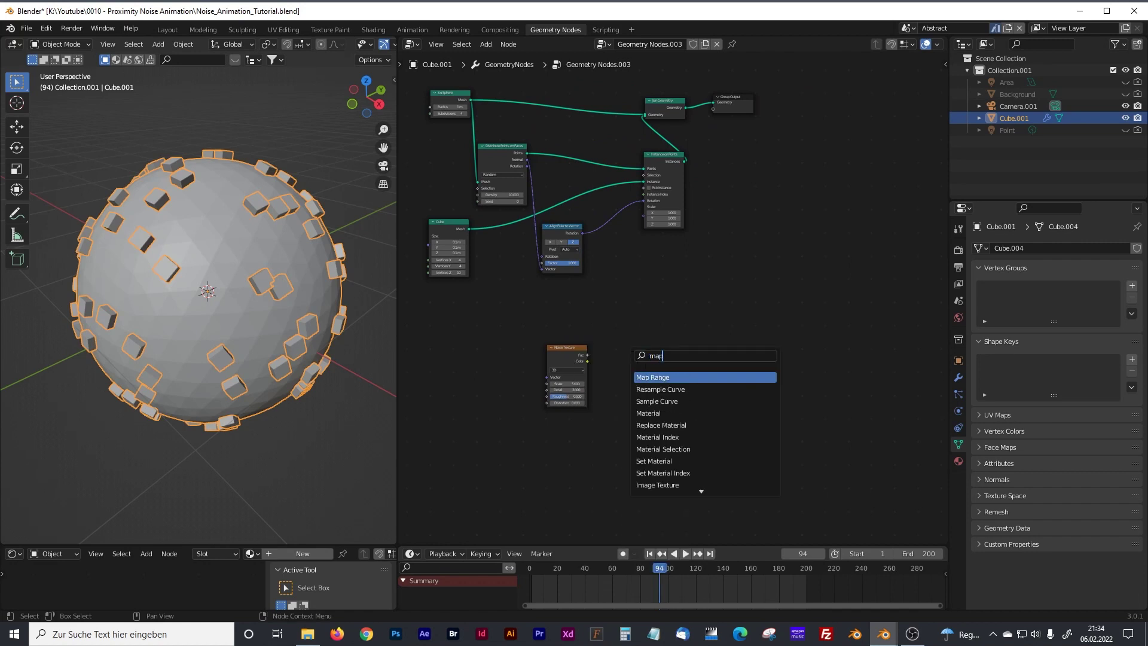
key("Return")
left_click(644, 358)
scroll(644, 358, "up", 2)
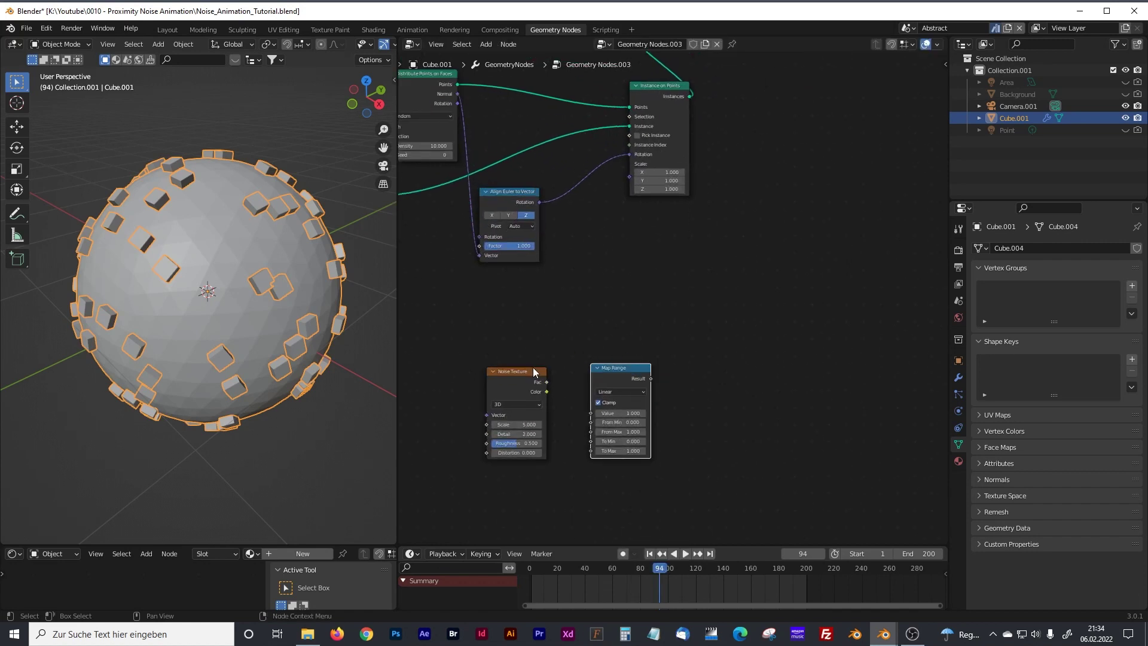
mouse_move(534, 371)
left_mouse_down()
mouse_move(529, 360)
mouse_move(548, 379)
left_mouse_up()
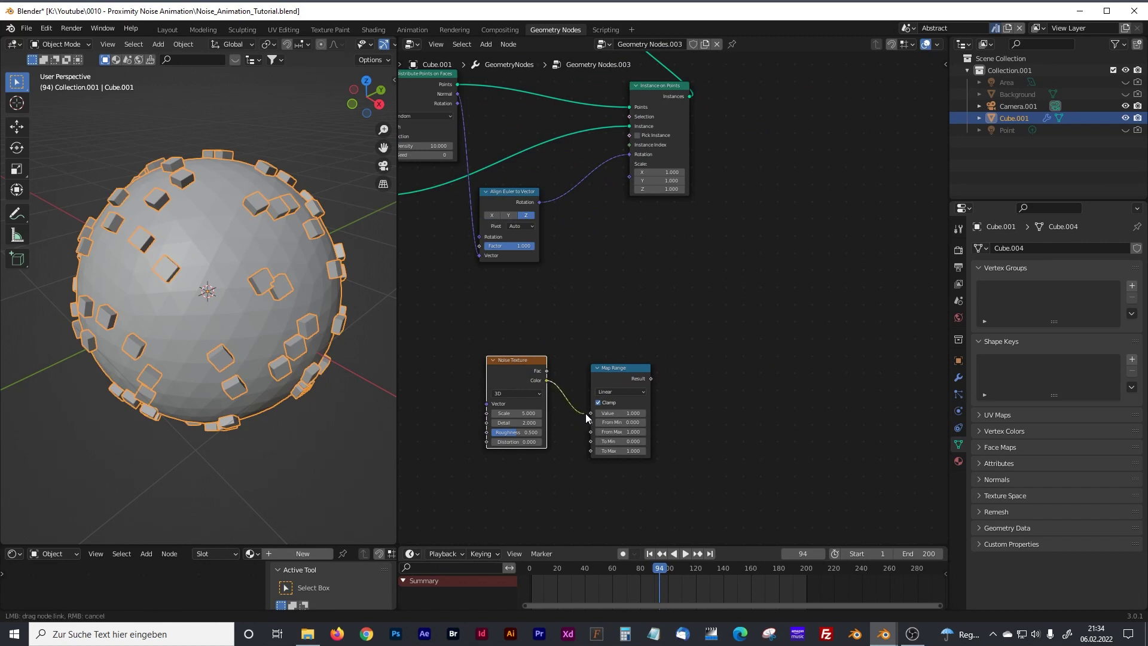
left_click_drag(587, 413, 625, 177)
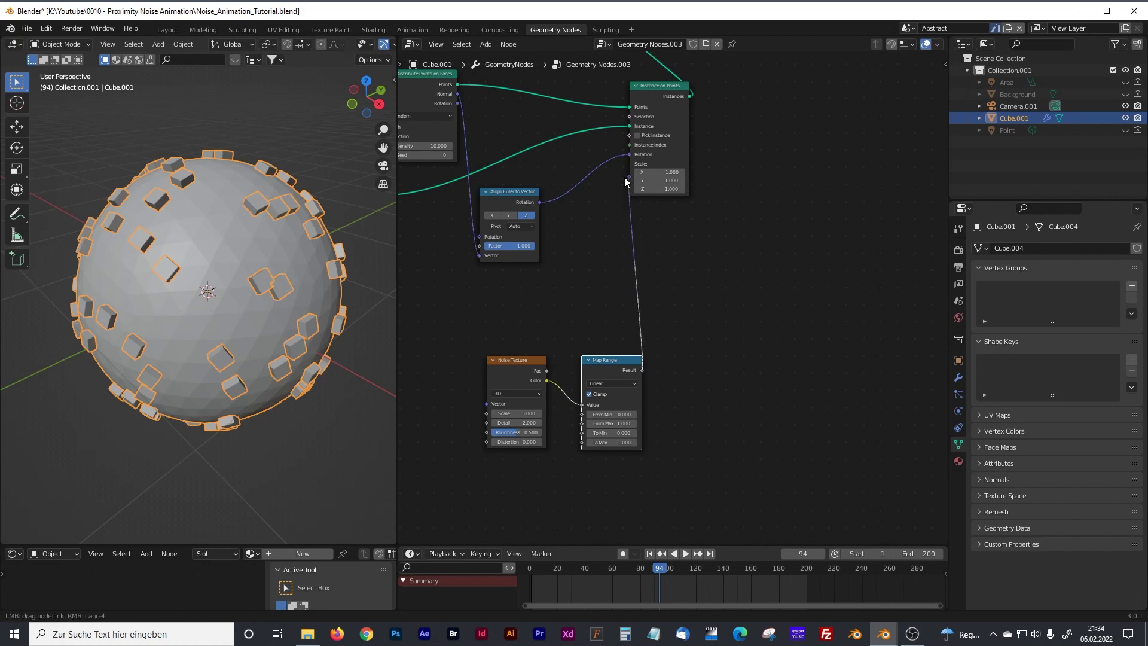
Step: Reposition the Noise Texture and Map Range nodes and reconnect Color to Map Range Value
left_click(530, 361)
scroll(654, 414, "up", 1)
middle_click_drag(670, 425, 664, 330)
left_click_drag(604, 281, 595, 277)
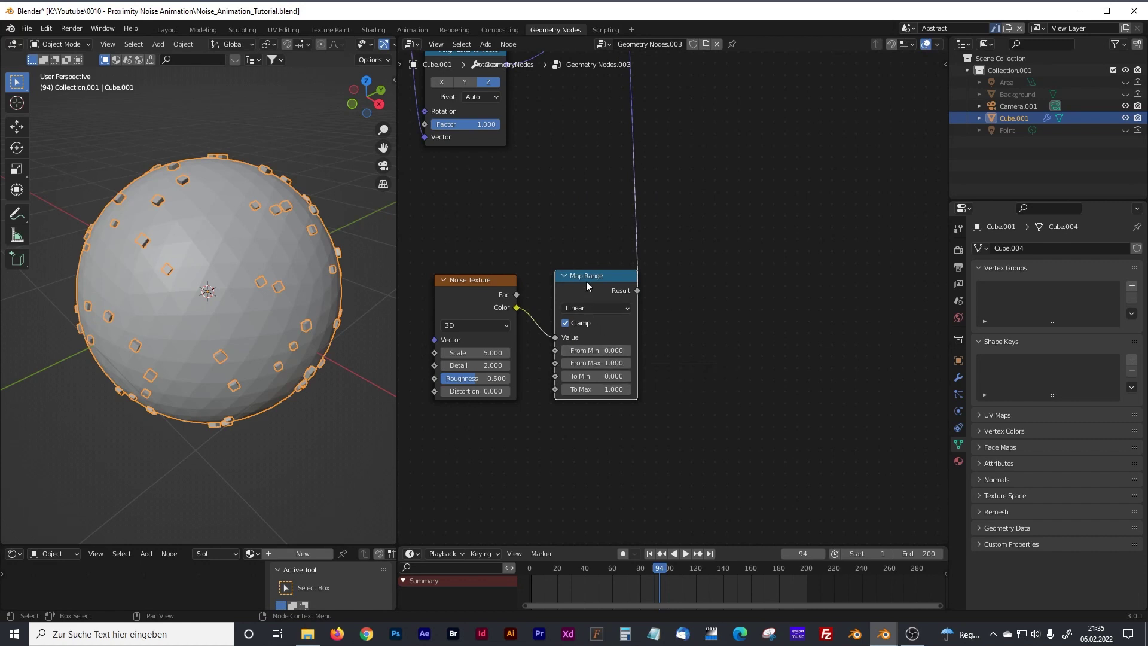
left_click_drag(586, 281, 625, 282)
left_click_drag(476, 282, 479, 281)
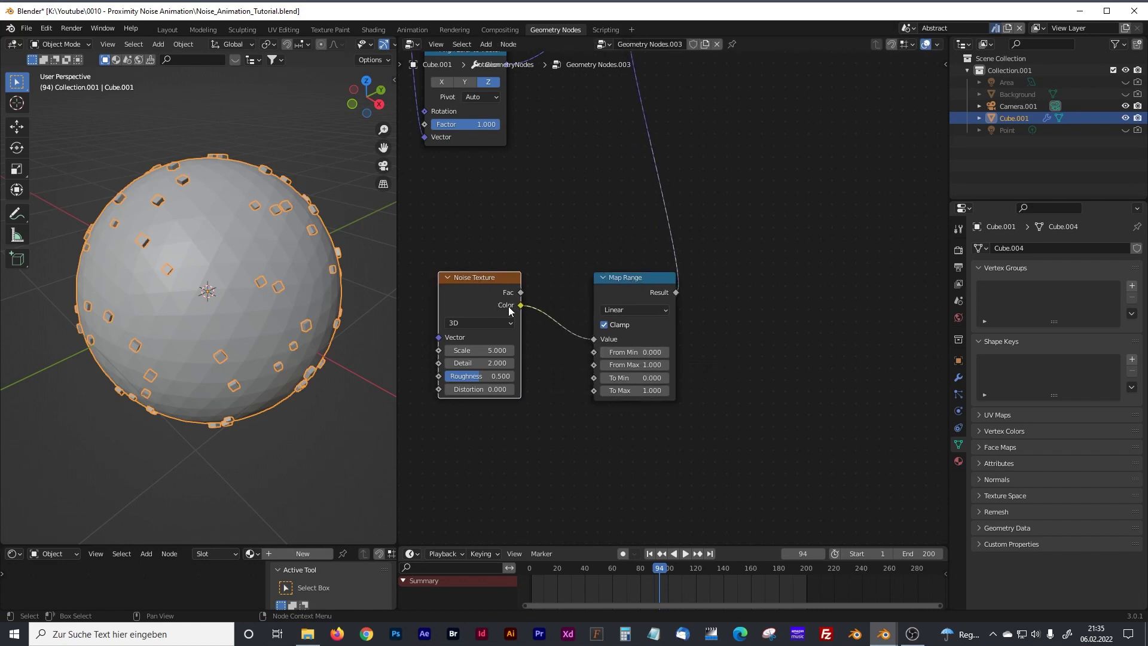
mouse_move(524, 311)
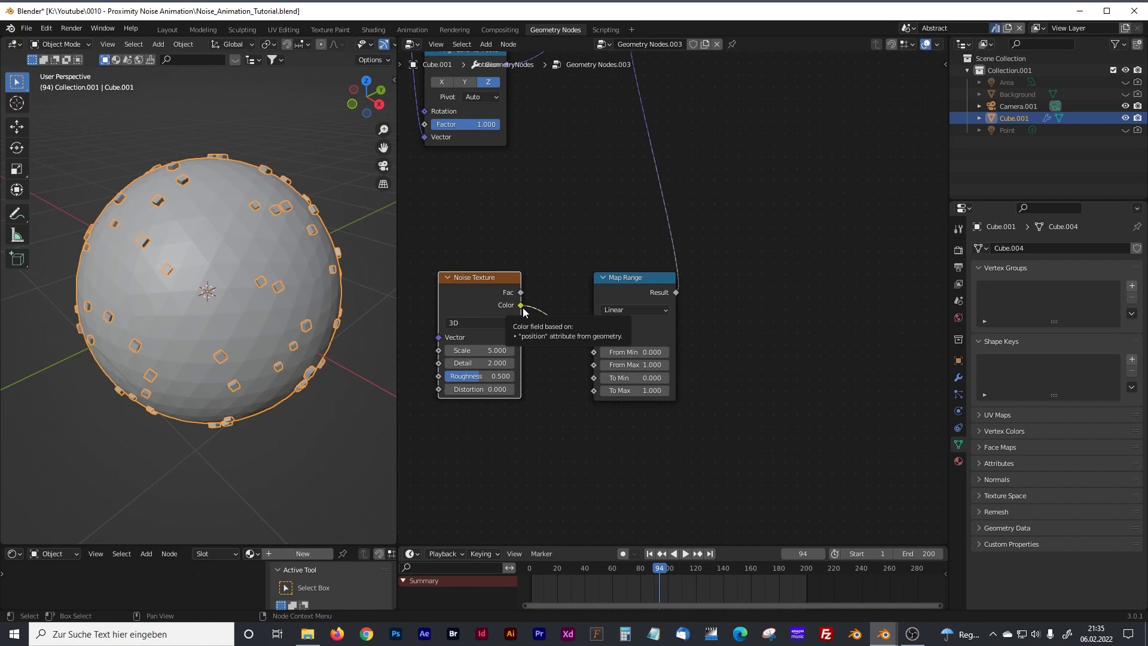
left_click_drag(523, 310, 593, 339)
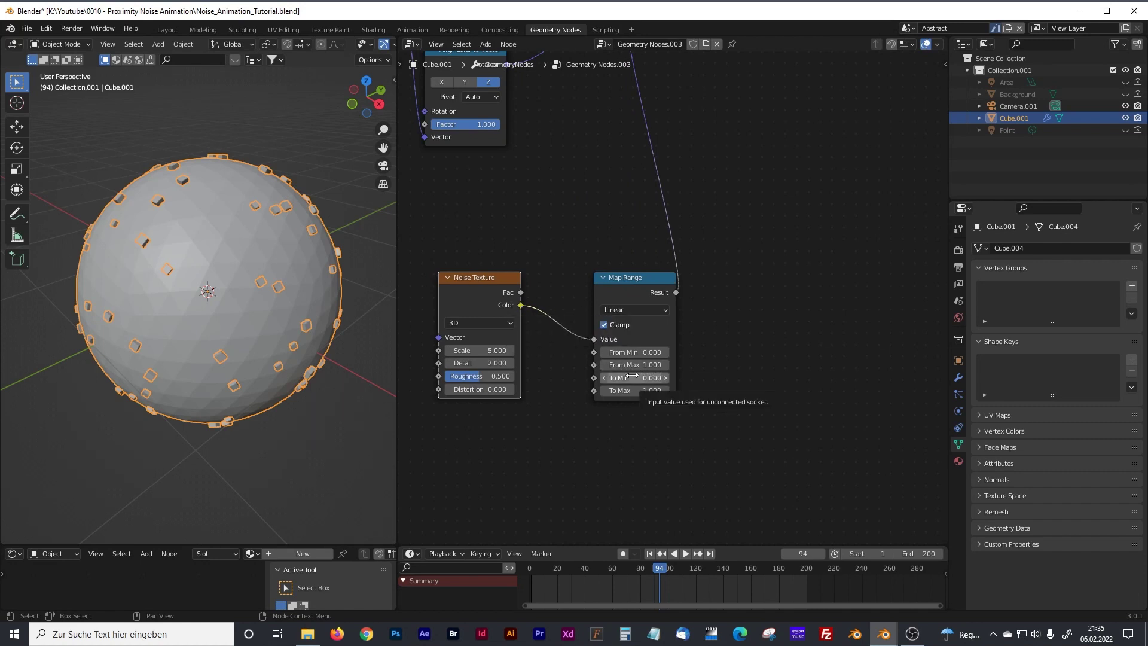
left_click_drag(493, 305, 501, 303)
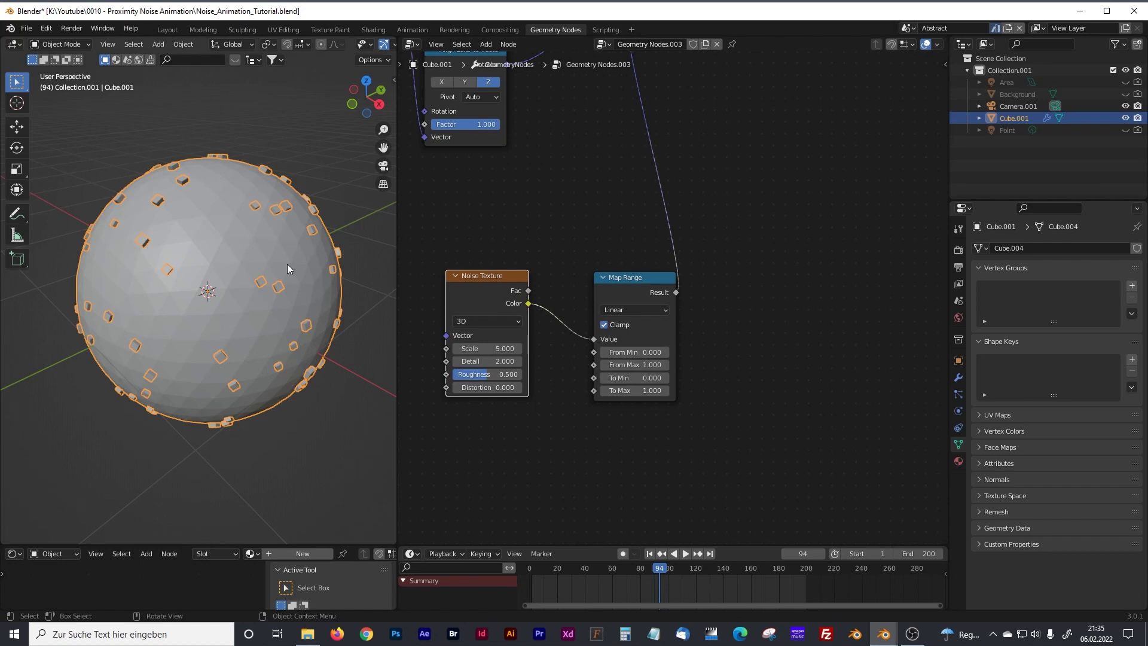
Step: Switch the Noise Texture to 4D and set its Scale to 1.21
left_click(489, 321)
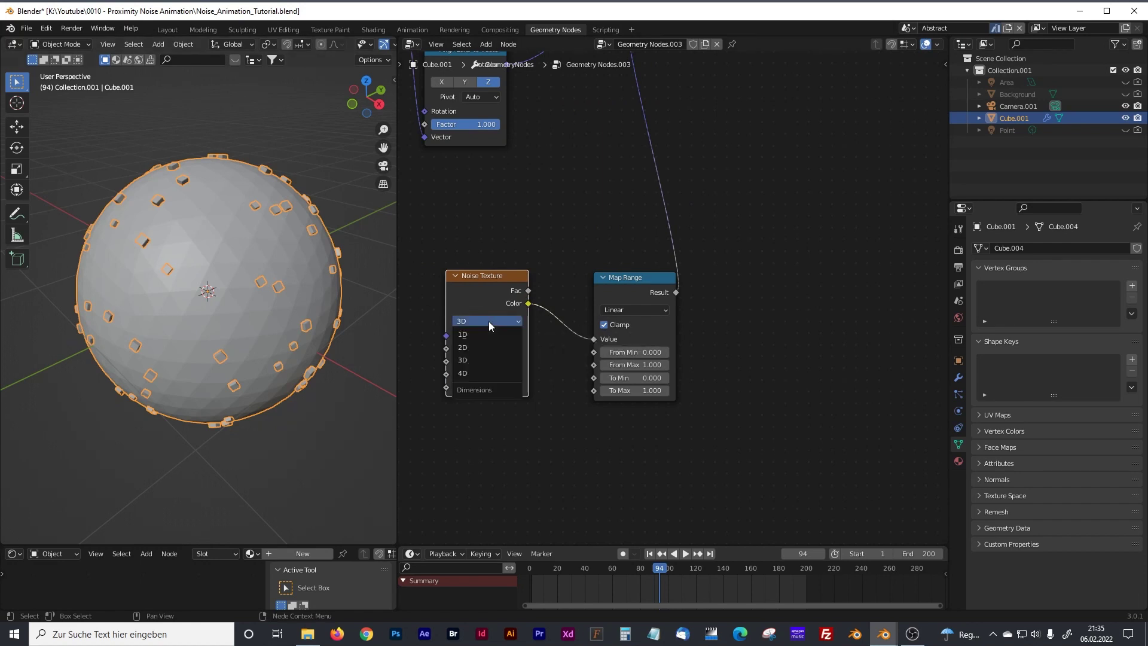
left_click(476, 372)
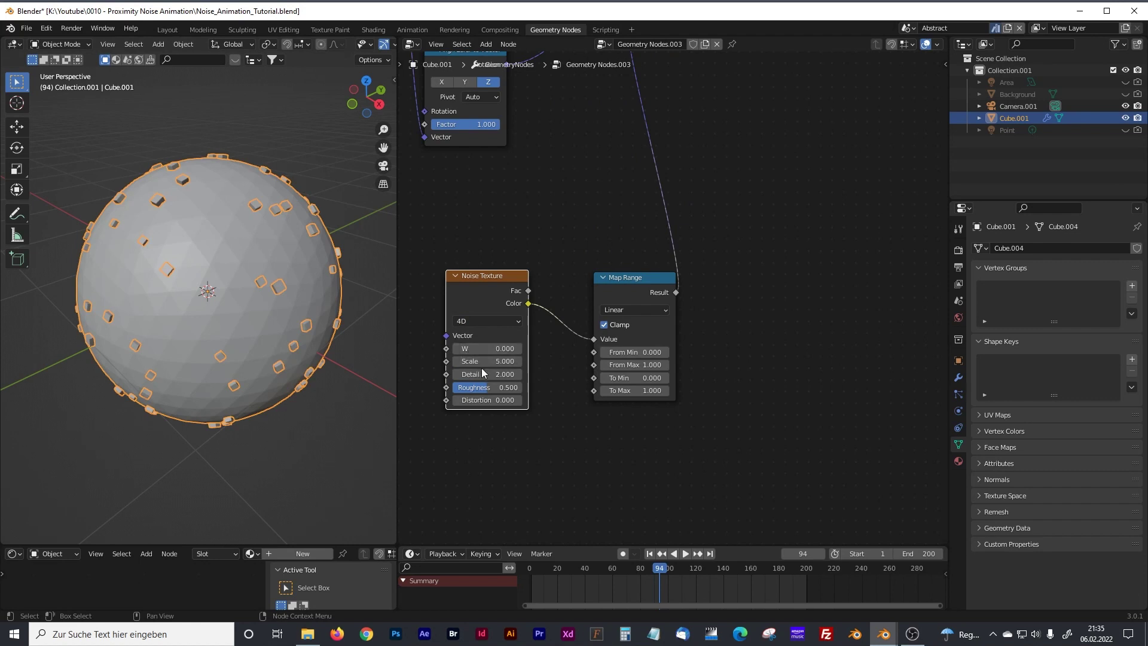
left_click(500, 361)
type("1.21")
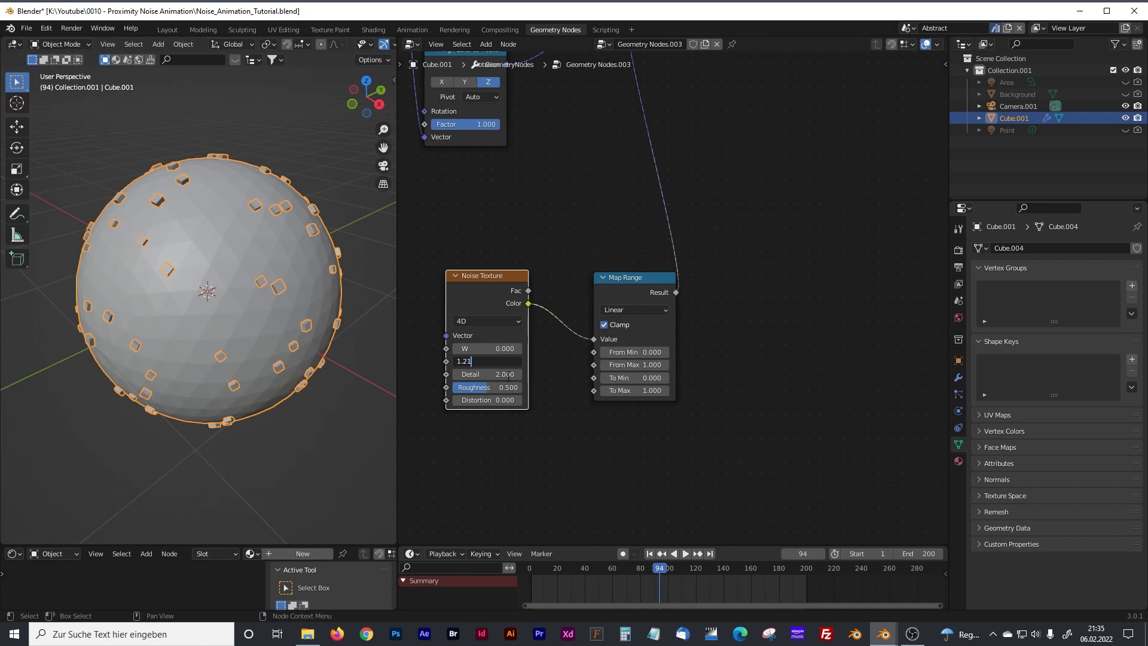
key("Return")
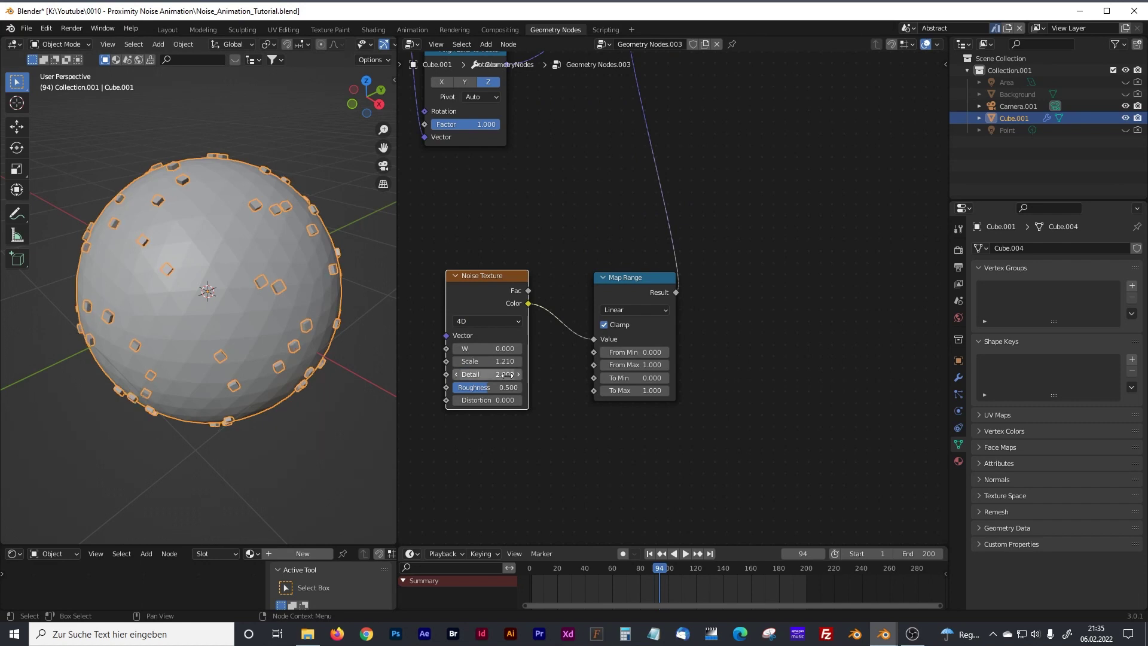
Step: Set the noise Detail to 1.3 and Roughness to 0.57
left_click(505, 375)
type("1.3")
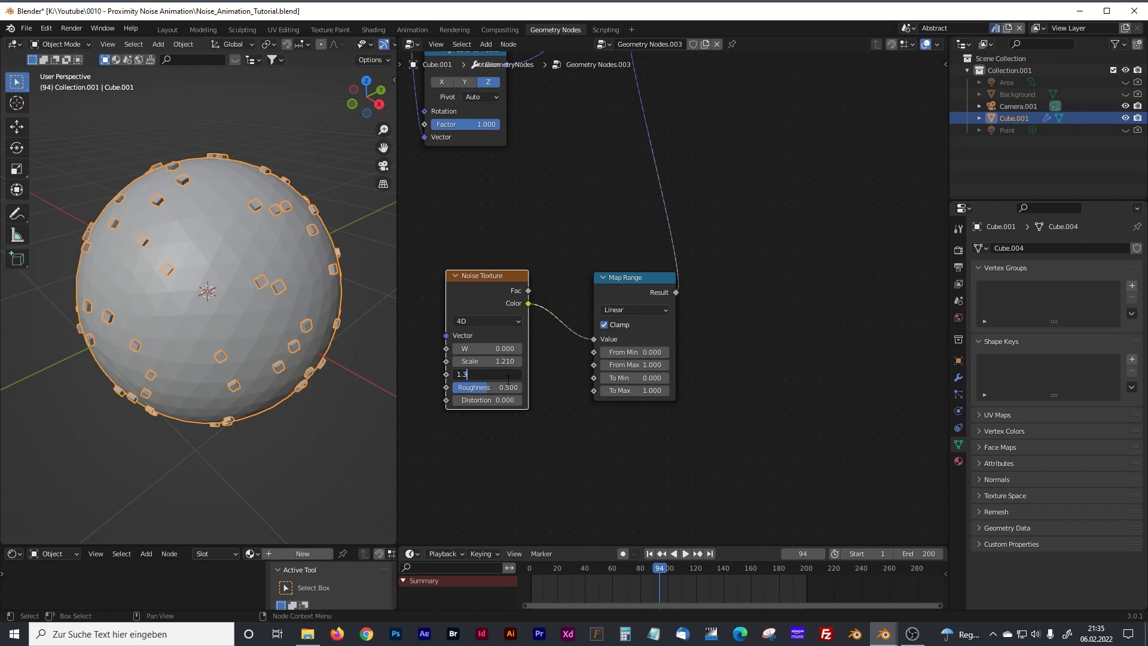
left_click(507, 387)
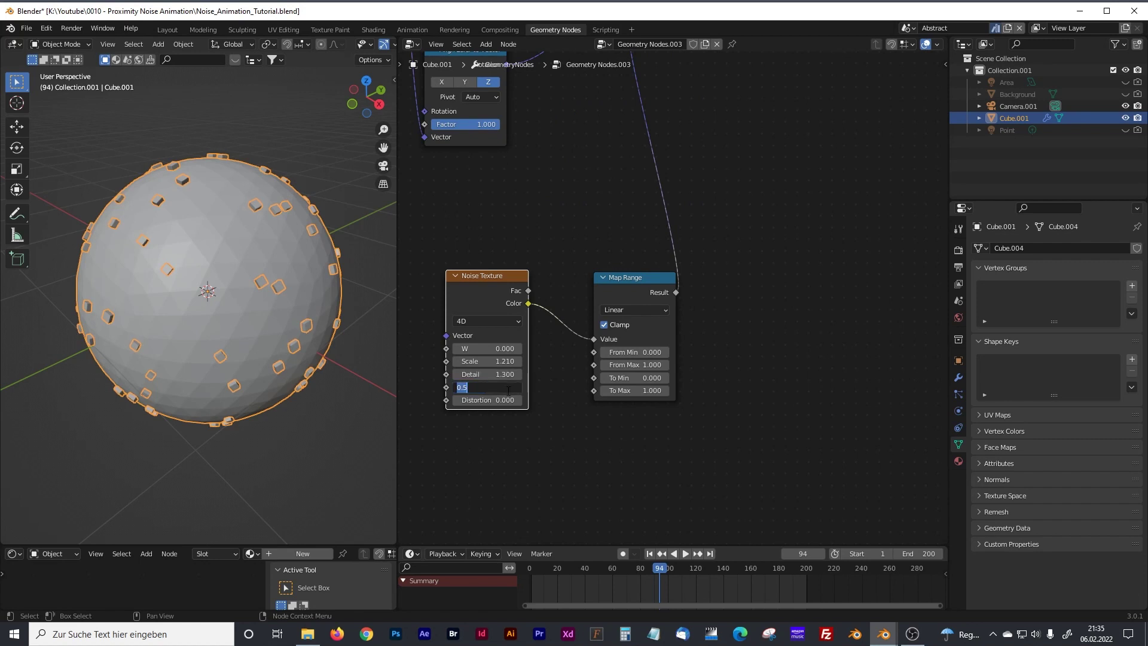
type("0.57")
key("Return")
Step: Set the noise Distortion to 0.04 and raise W toward 17
left_click(506, 400)
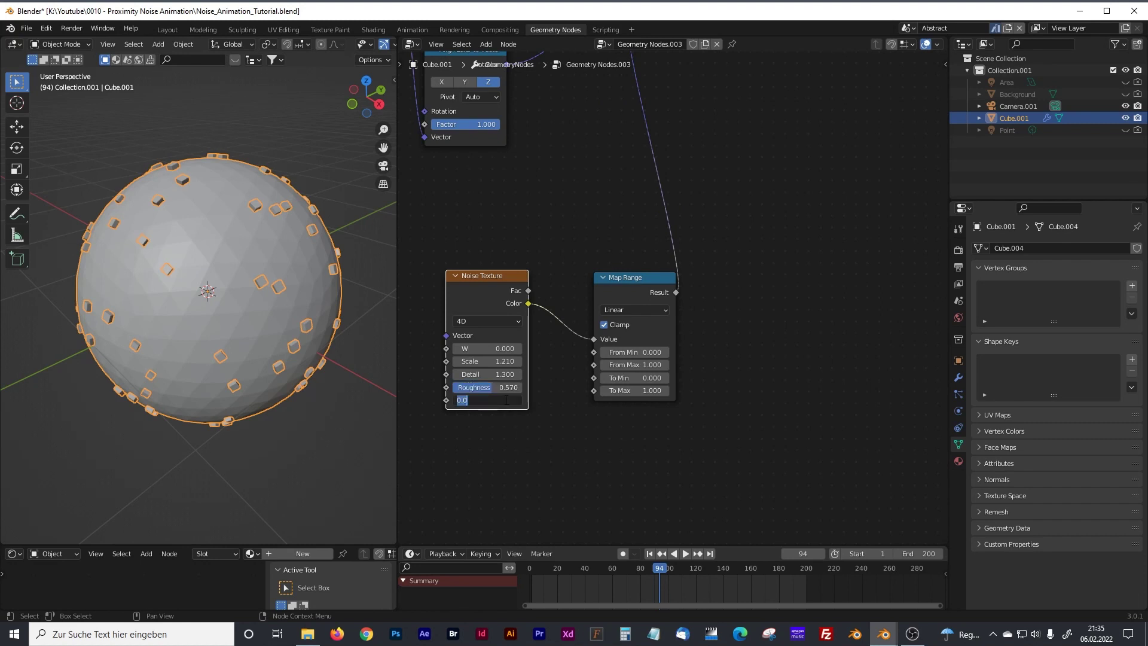
key("BackSpace")
type("1")
key("Return")
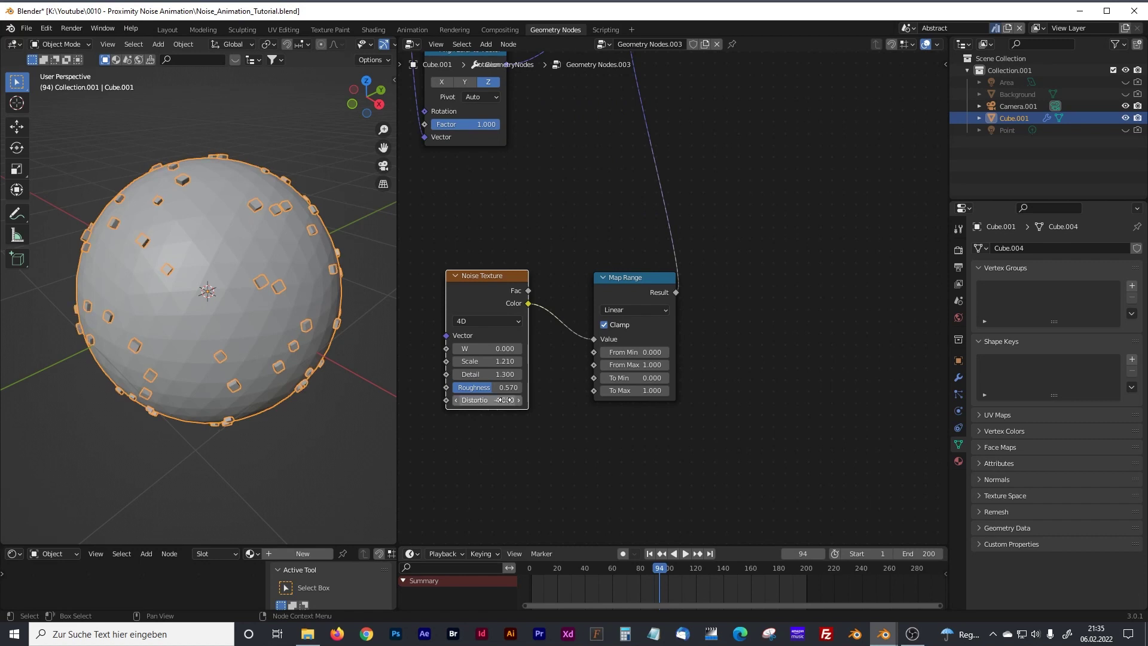
left_click(505, 400)
type("0")
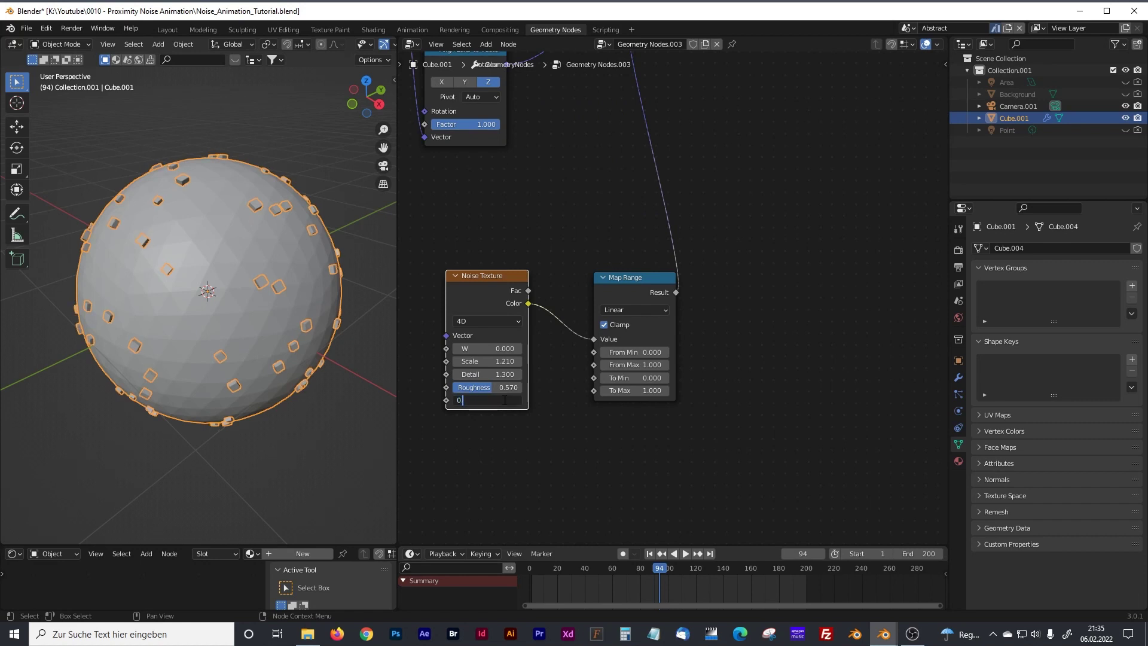
key("Return")
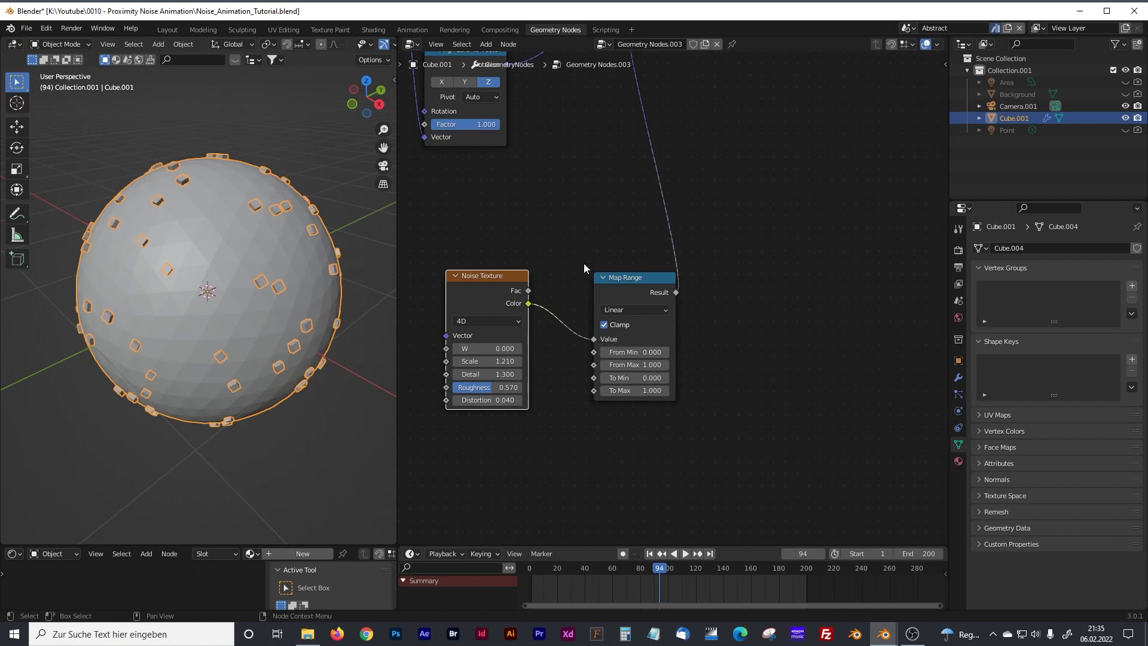
middle_click_drag(564, 217, 637, 275)
left_click_drag(562, 407, 1076, 407)
Step: Finish W at 17, then set Distribute Points on Faces to Poisson Disk with Density Max 200
middle_click_drag(522, 266, 660, 513)
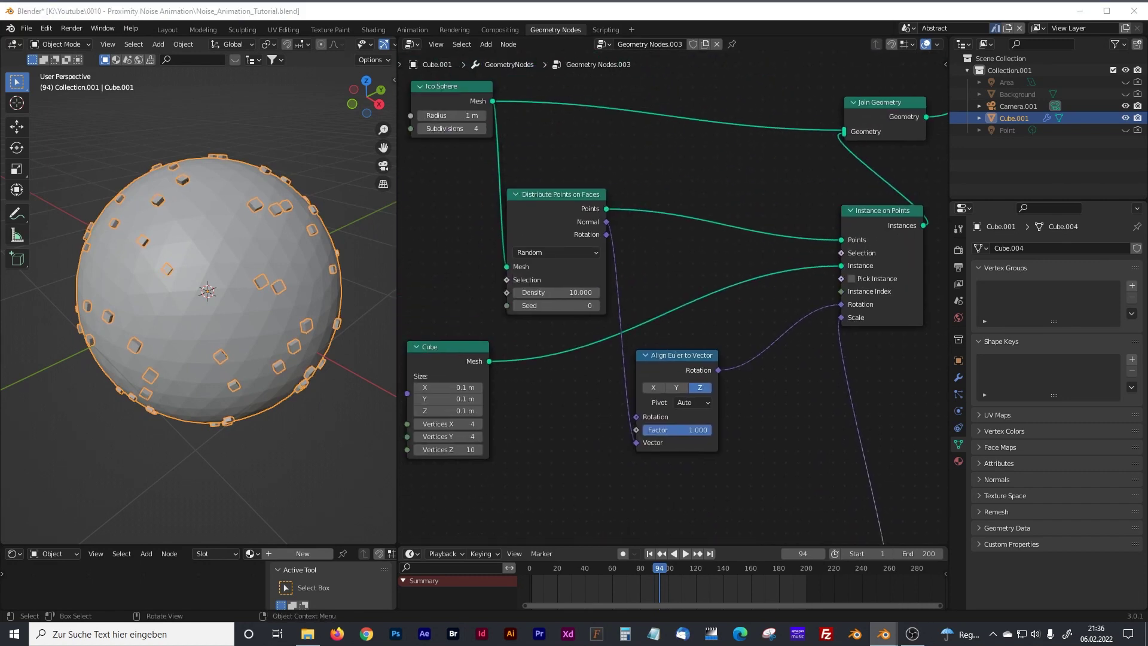
middle_click_drag(531, 153, 543, 191)
left_click(573, 248)
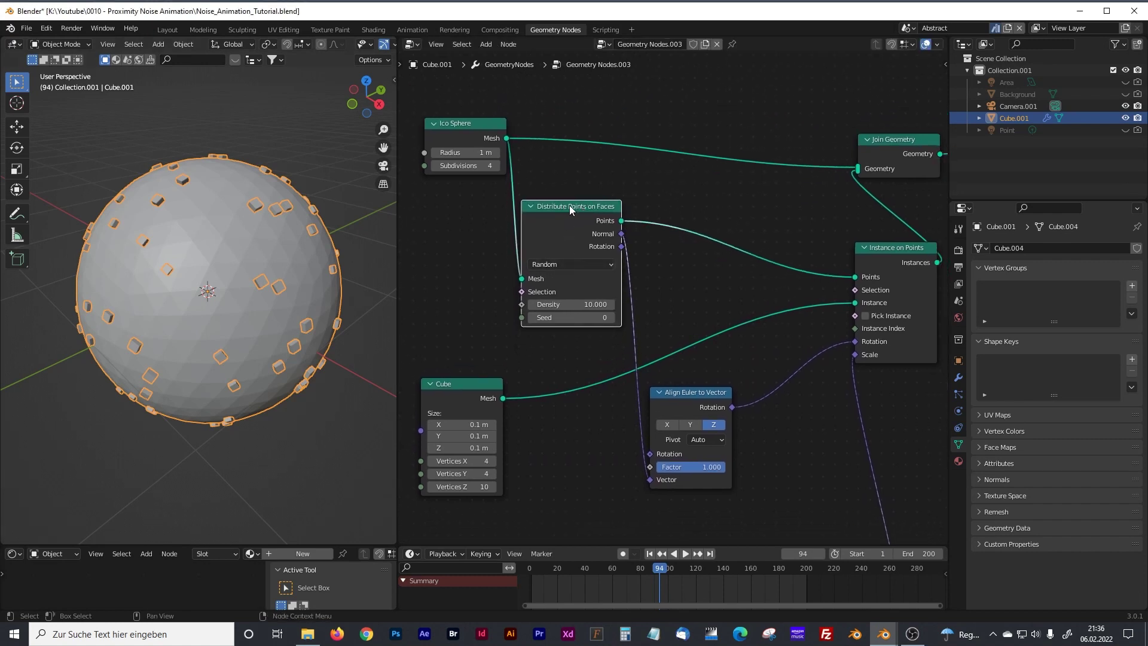
left_click(557, 265)
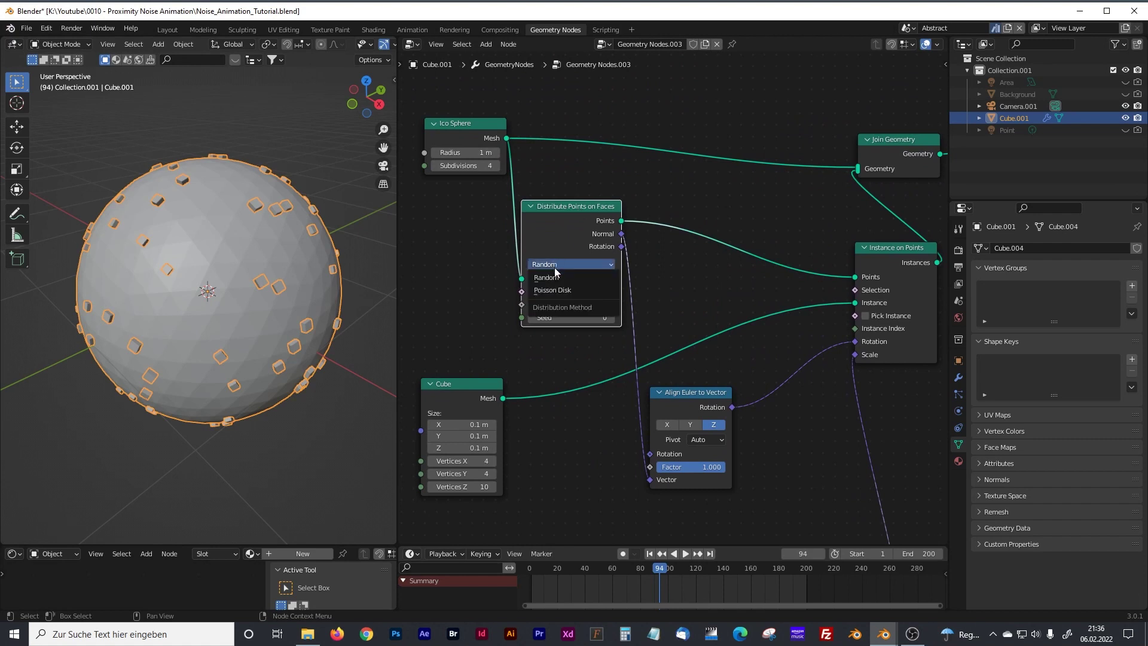
left_click(553, 290)
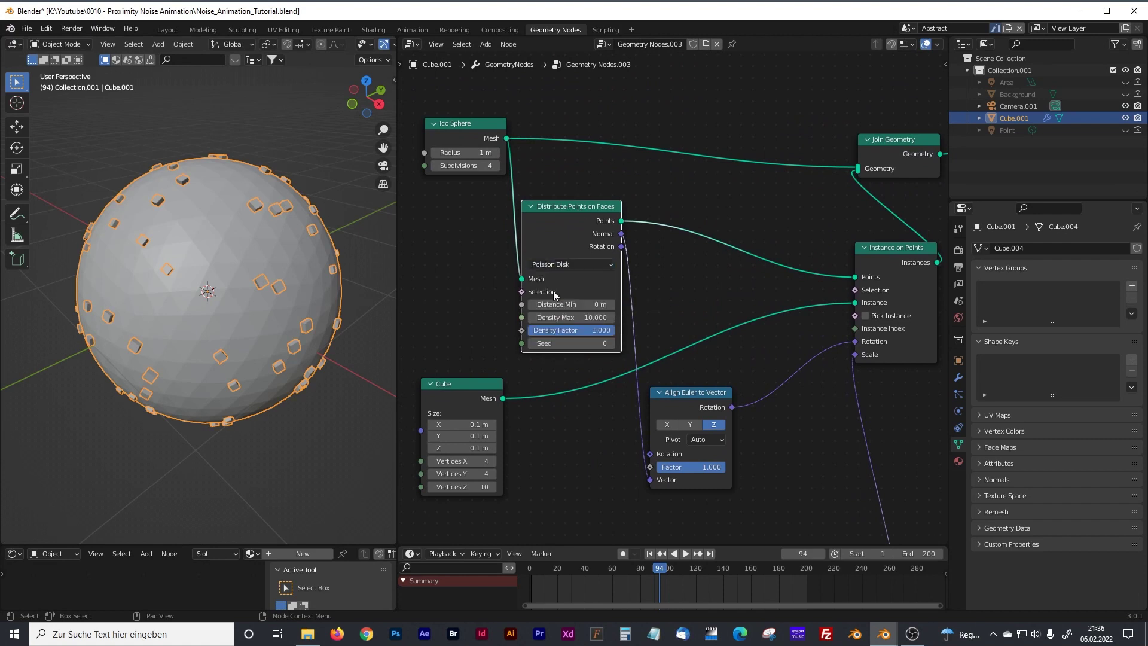
left_click(594, 318)
type("20")
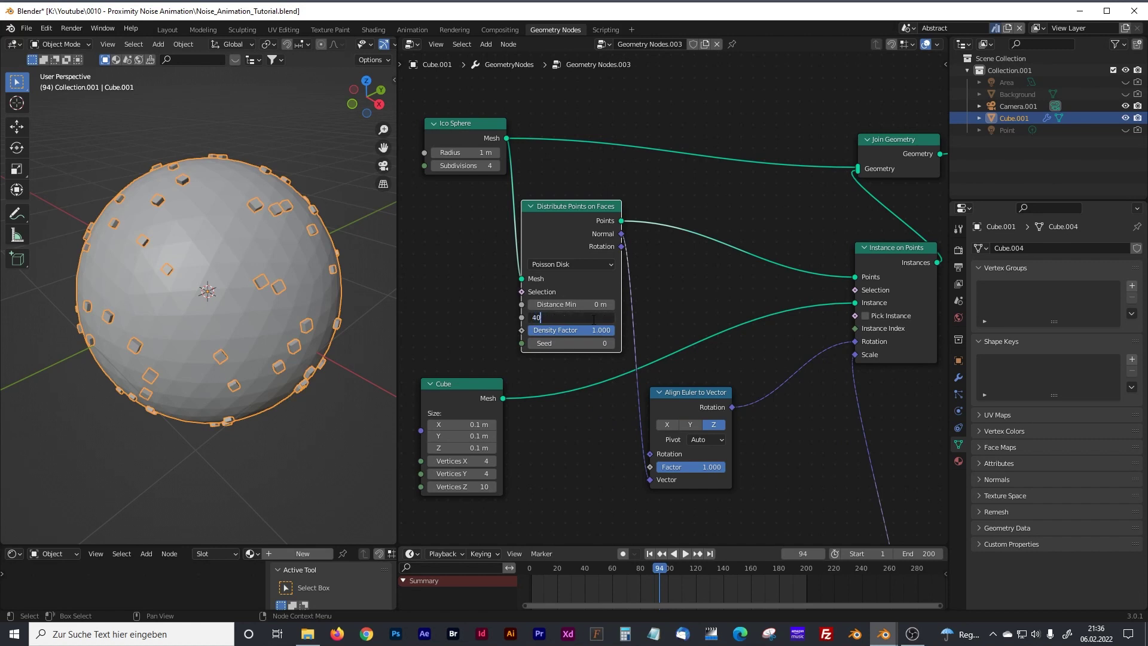
type("0")
key("Return")
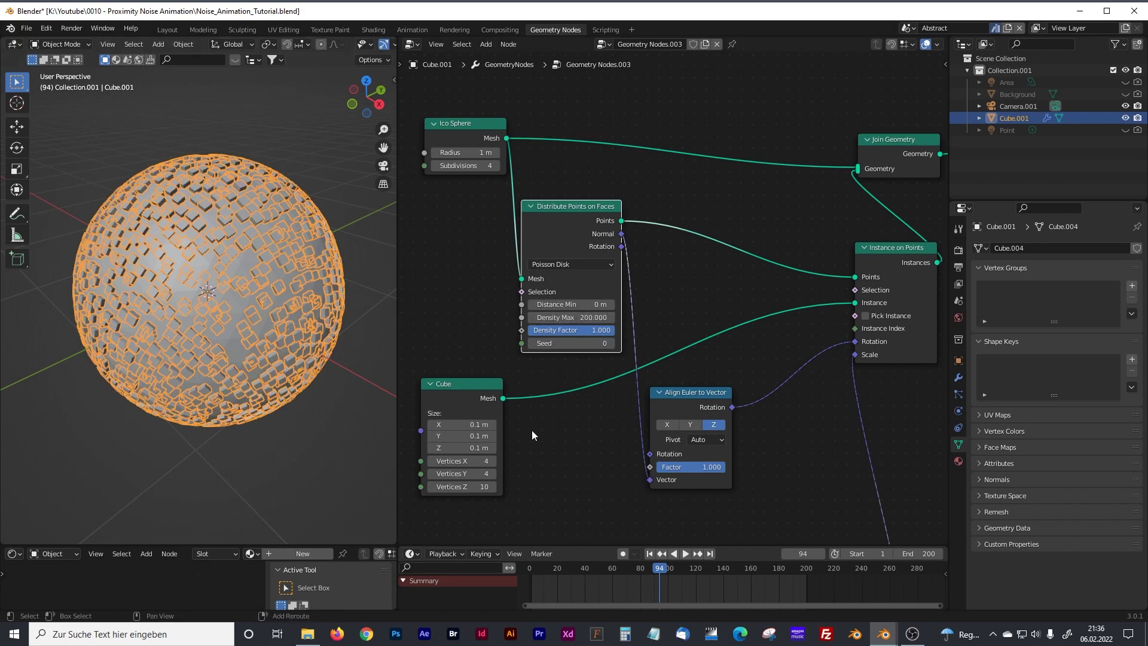
Step: Resize the Cube node to X 0.01 m, Y 0.01 m and Z 0.21 m
middle_click_drag(532, 429, 555, 400)
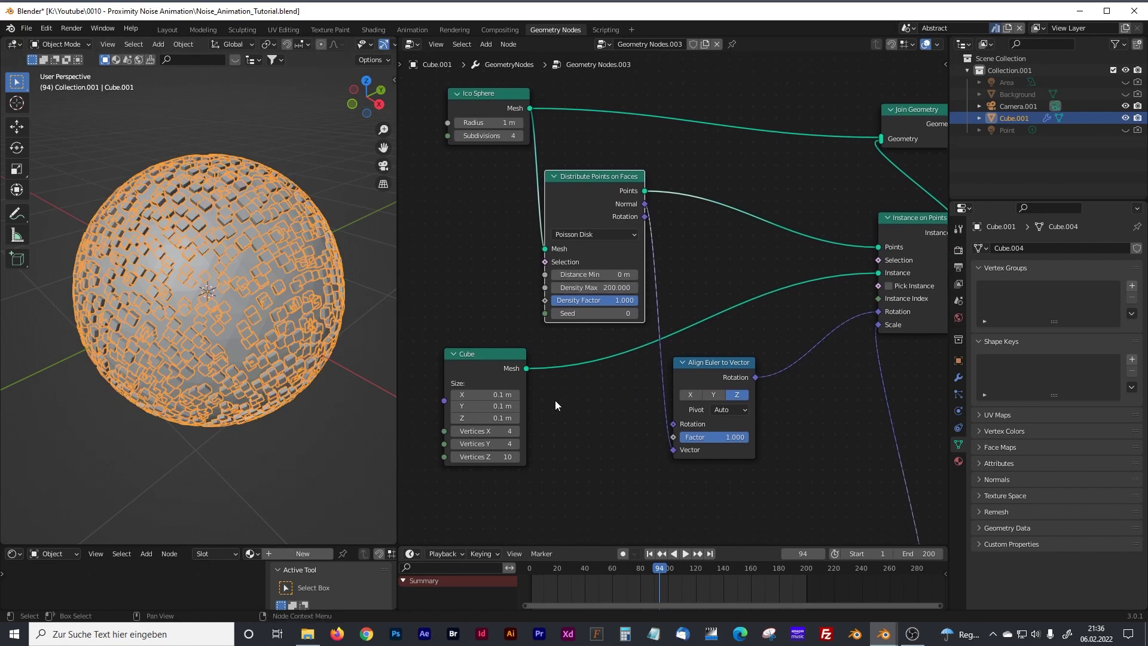
left_click(497, 395)
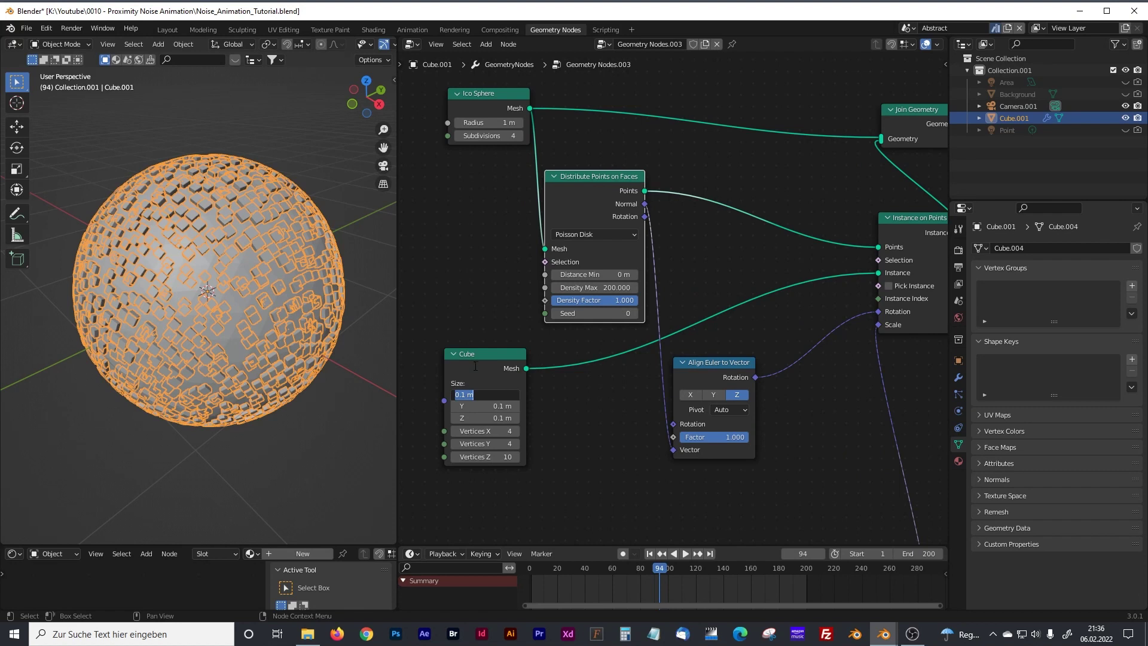
left_click(460, 395)
type("0")
key("Return")
left_click(471, 406)
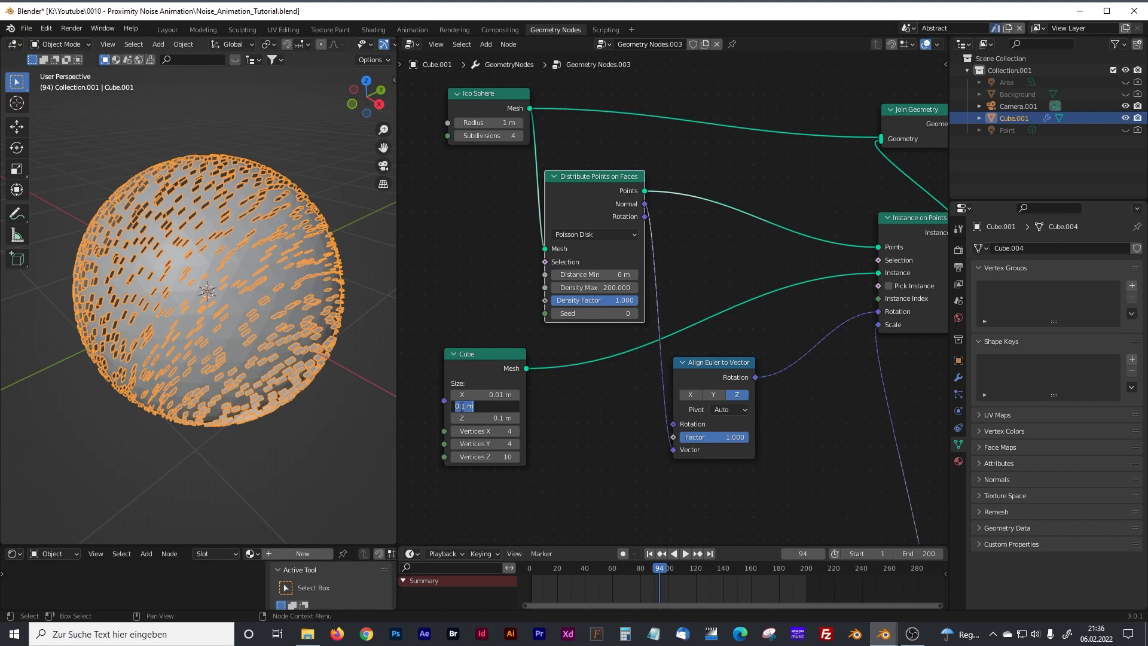
left_click(471, 406)
type("0")
key("Return")
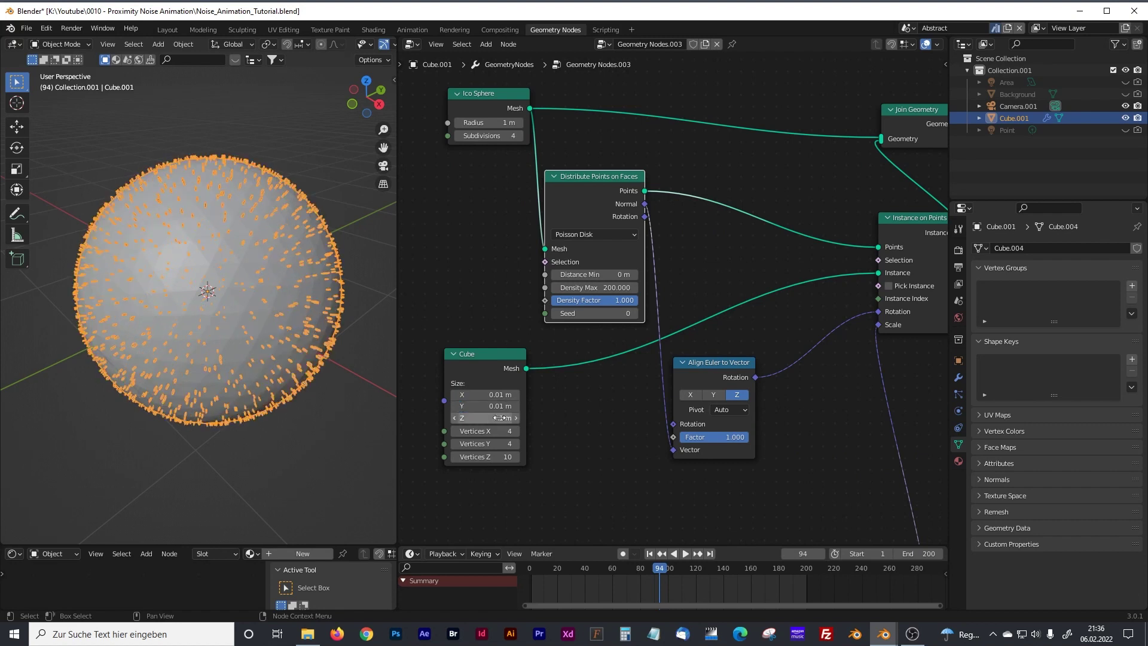
left_click(499, 417)
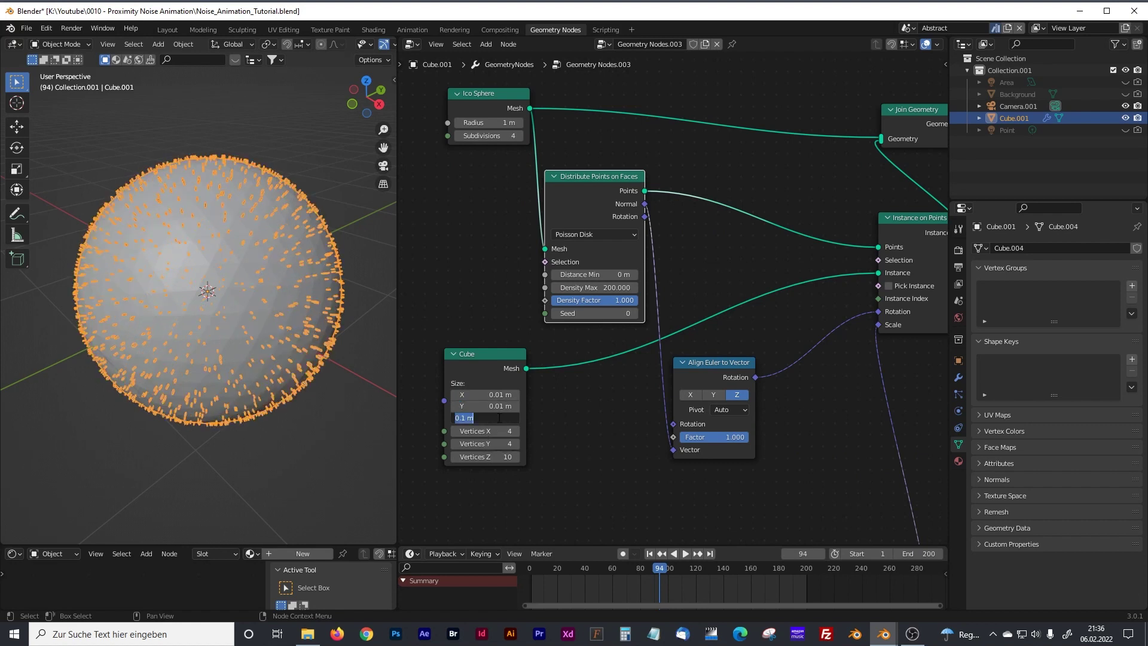
left_click(459, 418)
type("21")
key("Return")
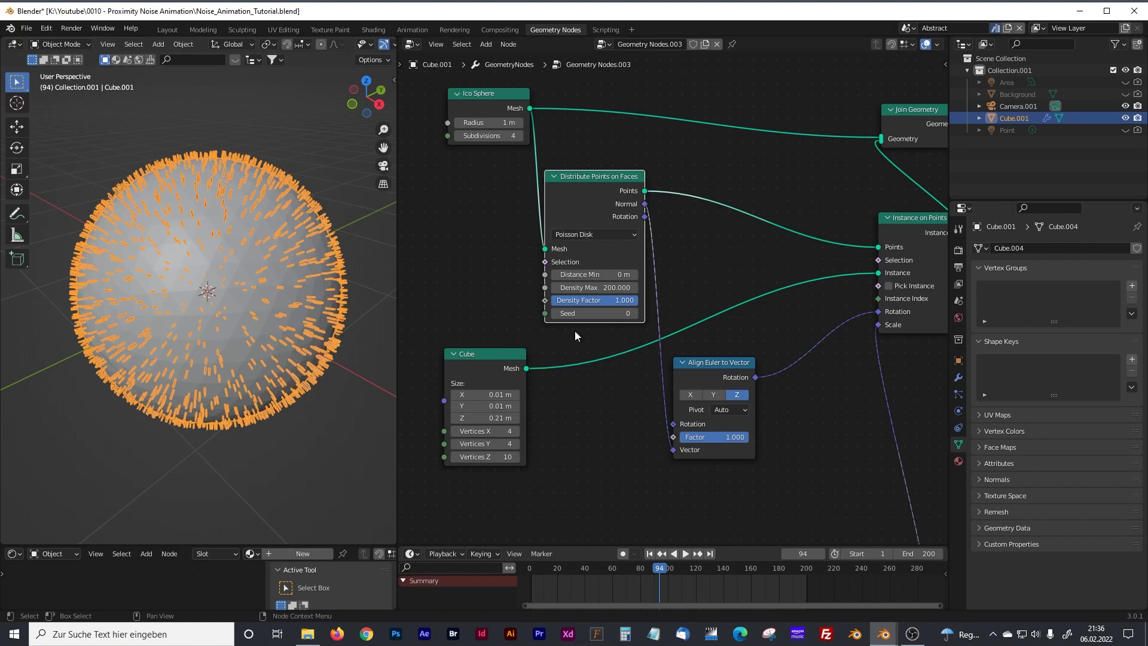
Step: Deselect the spiky sphere, inspect it, and bring the Noise Texture and Map Range nodes into view
middle_click_drag(454, 281, 437, 272)
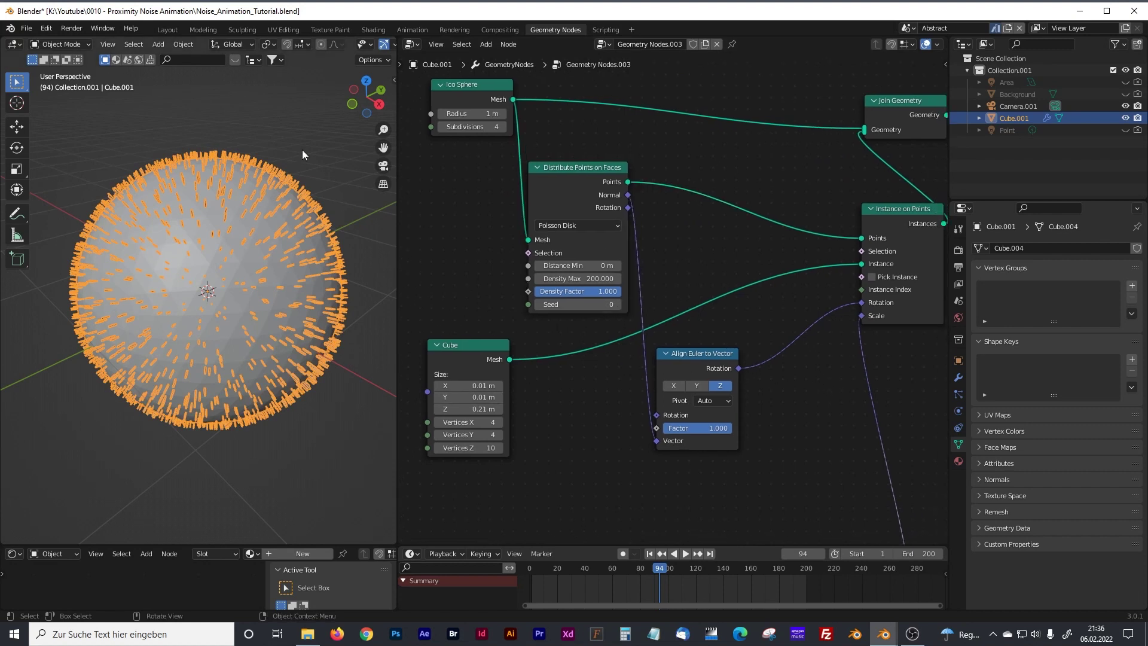
left_click(303, 155)
scroll(252, 300, "up", 6)
middle_click_drag(252, 298, 265, 335)
scroll(267, 328, "down", 6)
scroll(268, 328, "up", 2)
scroll(577, 360, "down", 8)
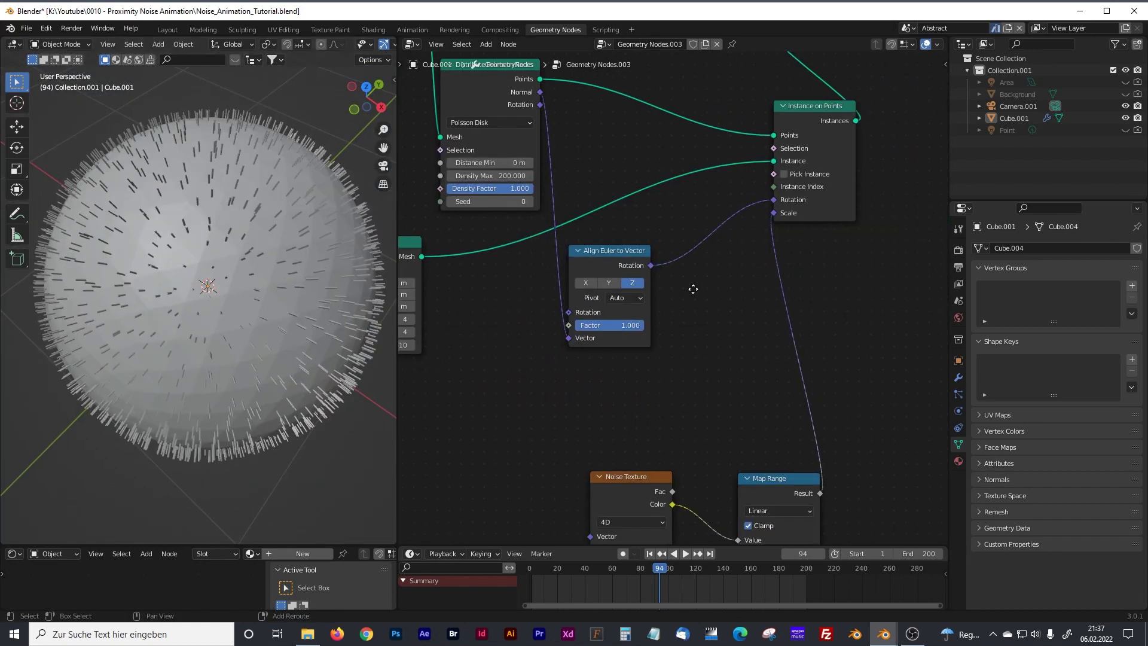
scroll(572, 238, "down", 3, "shift")
scroll(644, 275, "left", 5, "ctrl")
scroll(753, 332, "down", 1, "shift")
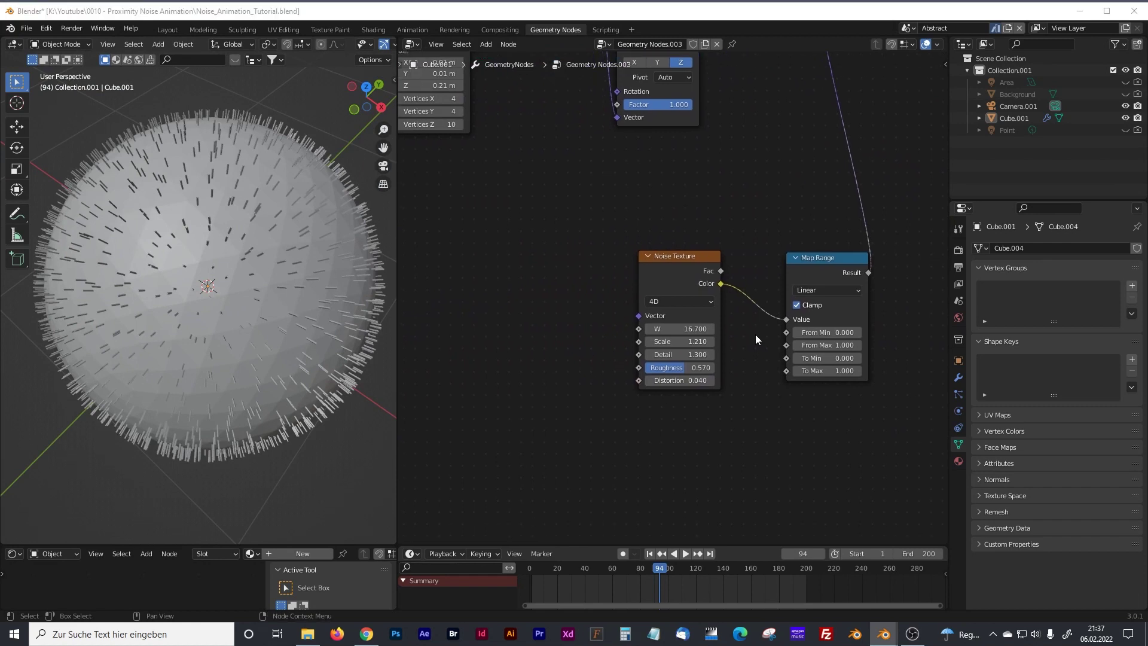
middle_click_drag(754, 335, 654, 324)
mouse_move(649, 170)
middle_mouse_down()
mouse_move(685, 236)
mouse_move(650, 188)
middle_mouse_up()
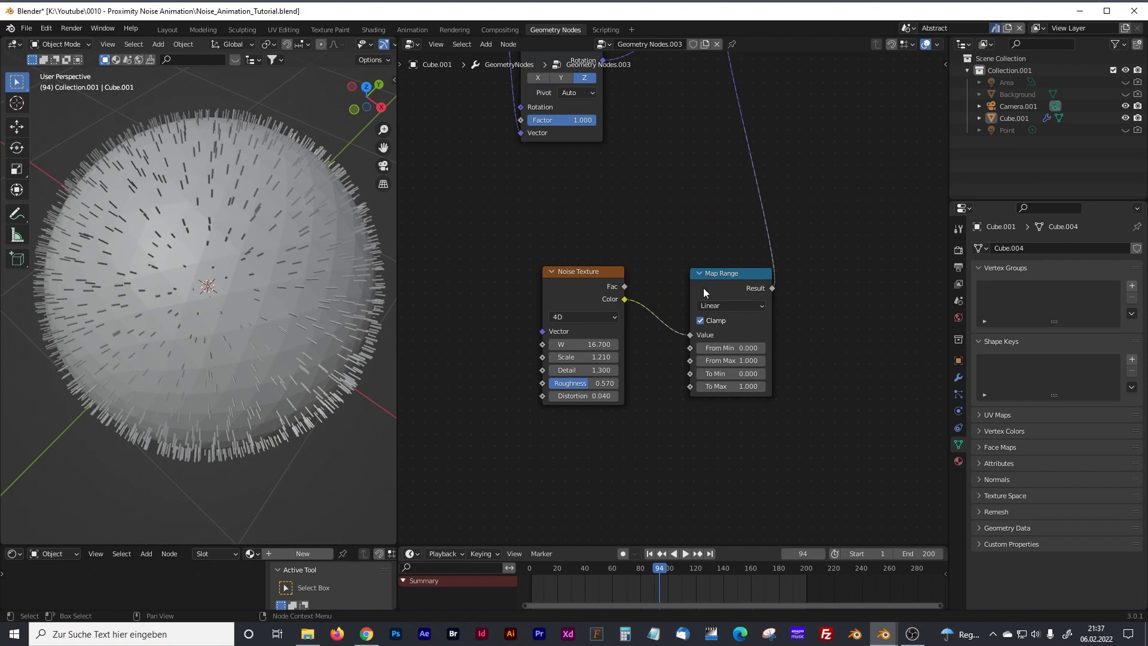
Step: Remap Map Range from 0.46–0.66 to 0.01–9
double_click(747, 348)
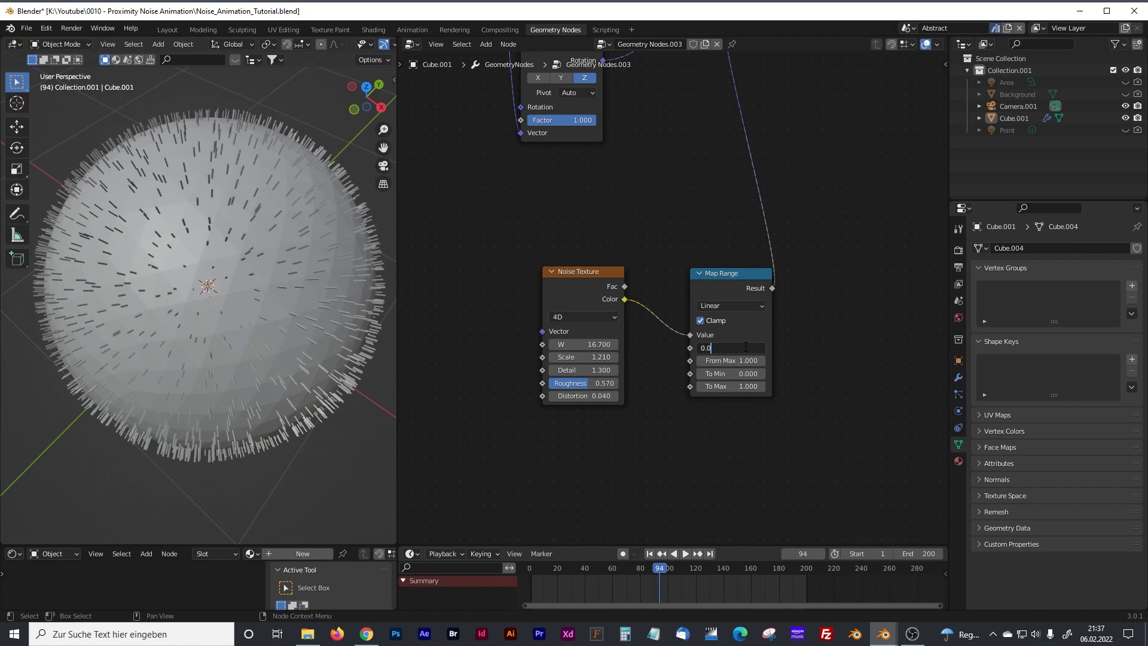
type("4")
type(",")
key("BackSpace")
key("BackSpace")
key("BackSpace")
key("BackSpace")
key("BackSpace")
type(".46")
key("Return")
left_click(749, 359)
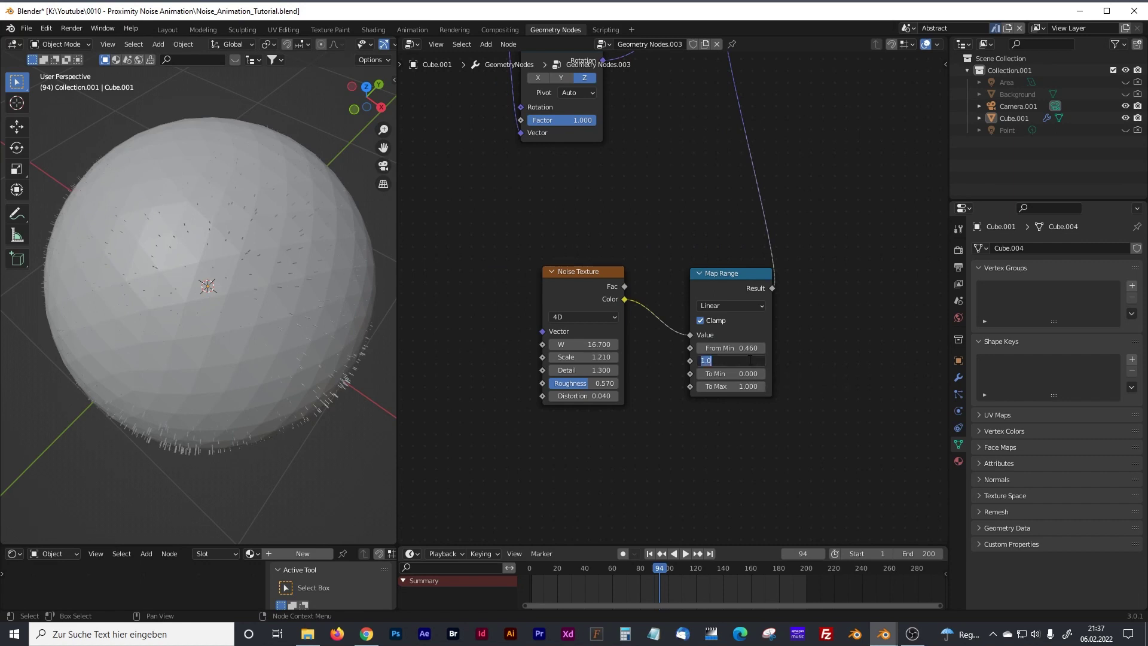
type("0.5")
key("Return")
left_click(747, 376)
type("0.01")
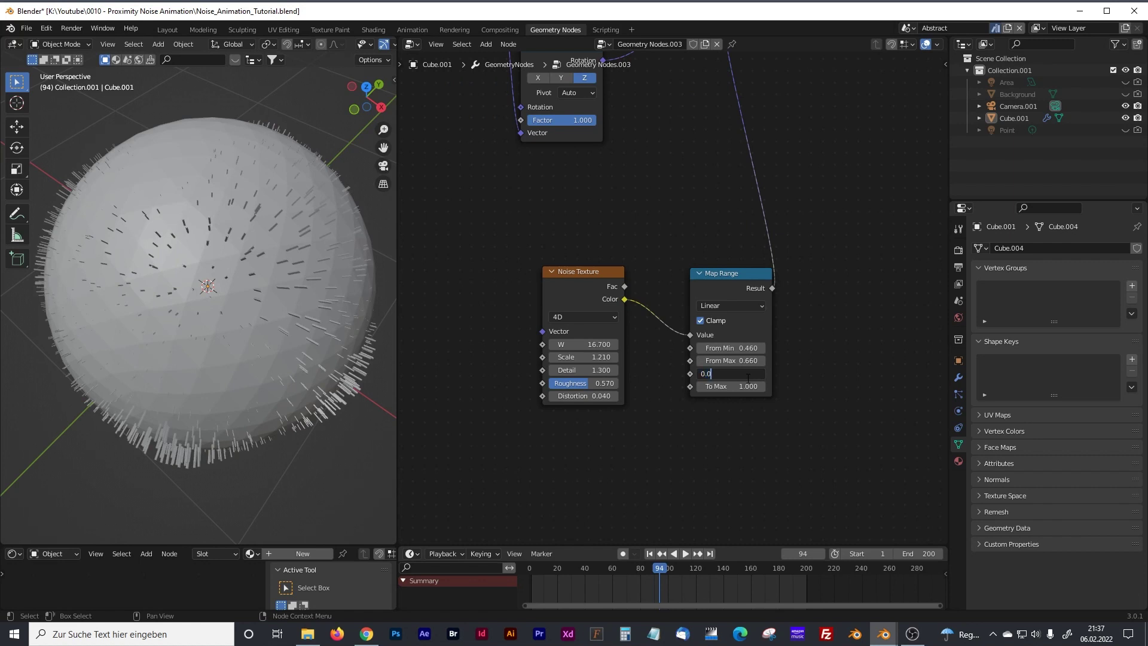
left_click(752, 387)
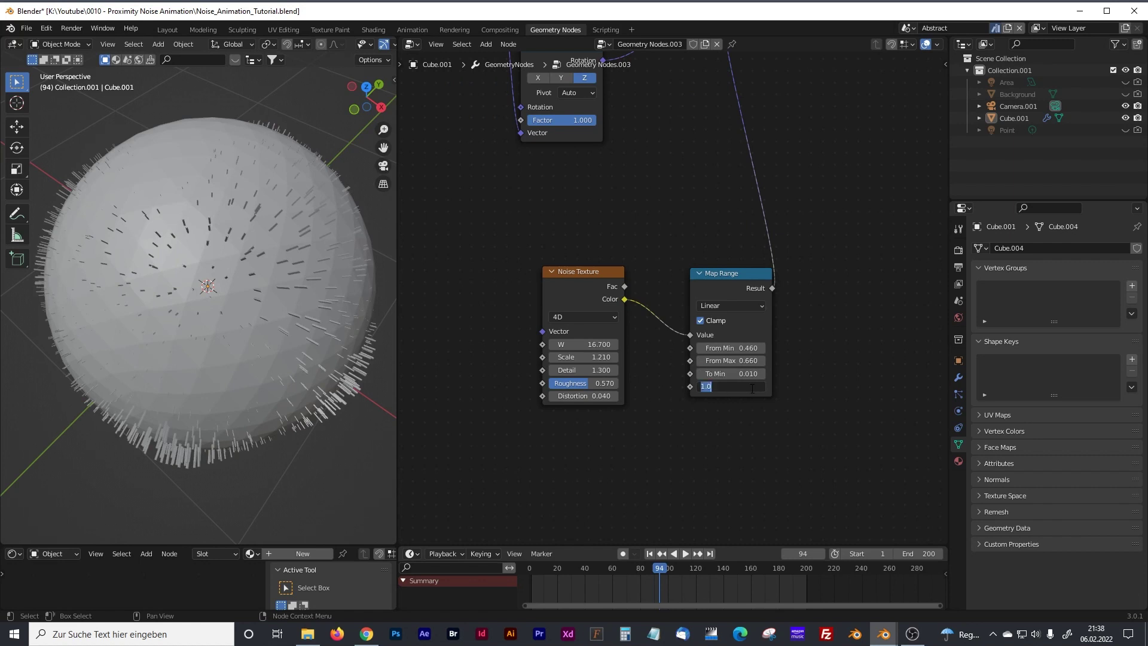
type("9")
key("Return")
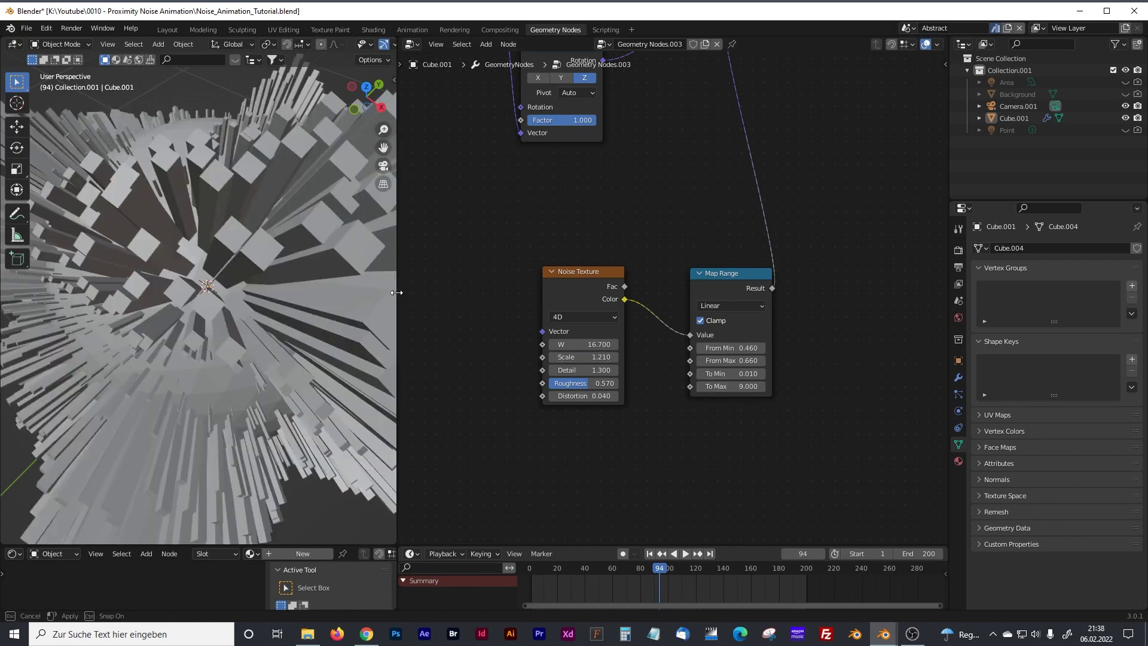
Step: Widen the 3D viewport and adjust the noise W to 16.5 to vary the spikes
left_click_drag(397, 293, 499, 303)
scroll(325, 251, "down", 5)
middle_click_drag(325, 251, 472, 236)
left_click_drag(641, 339, 682, 340)
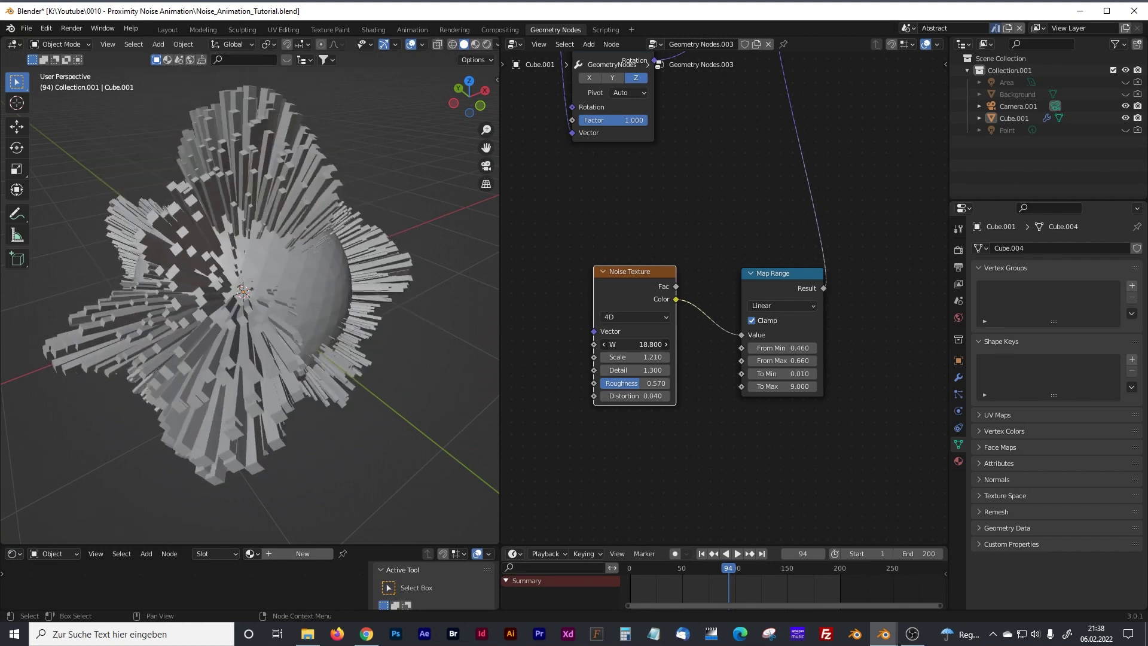
left_click_drag(636, 345, 567, 344)
scroll(364, 221, "up", 5)
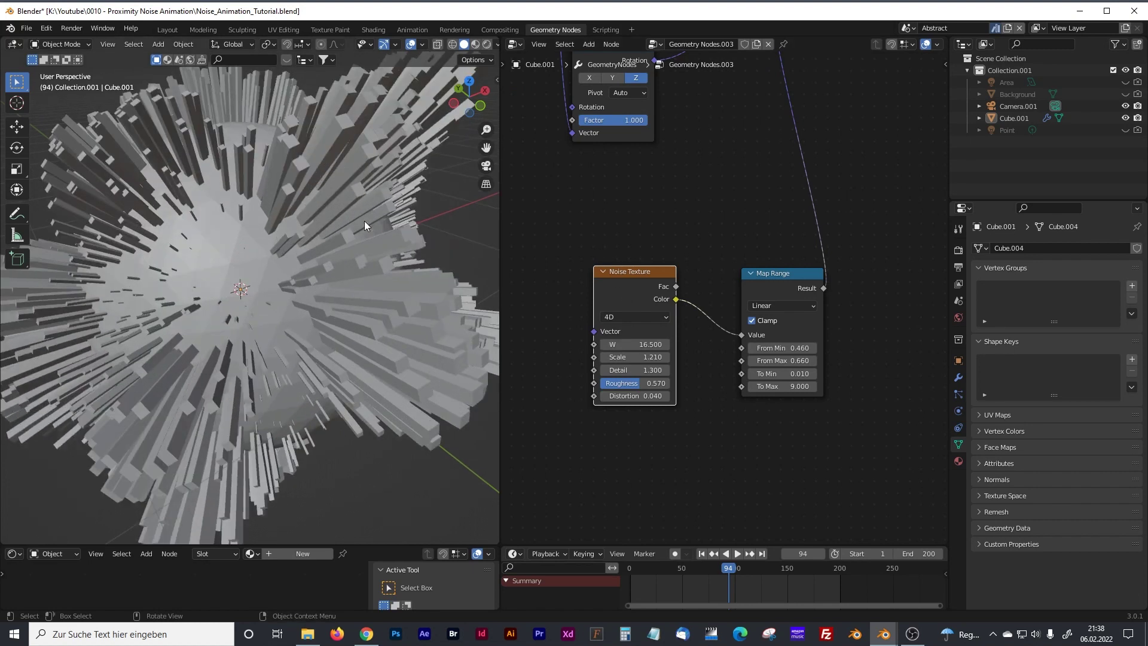
middle_click_drag(314, 178, 295, 247, "shift")
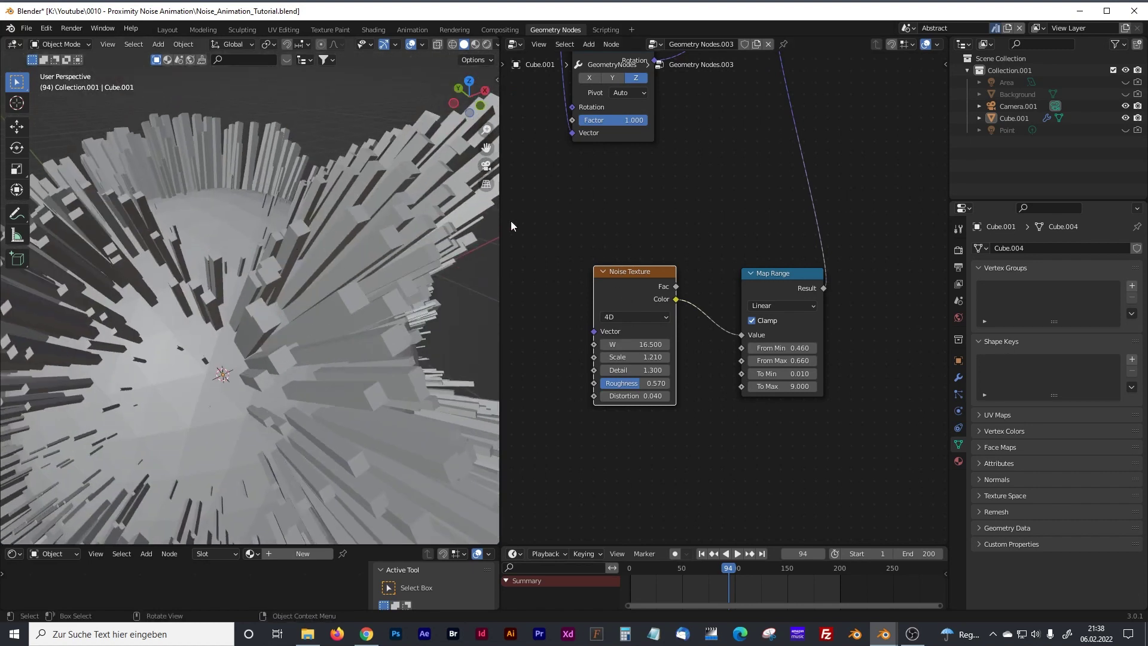
middle_click_drag(516, 217, 547, 295)
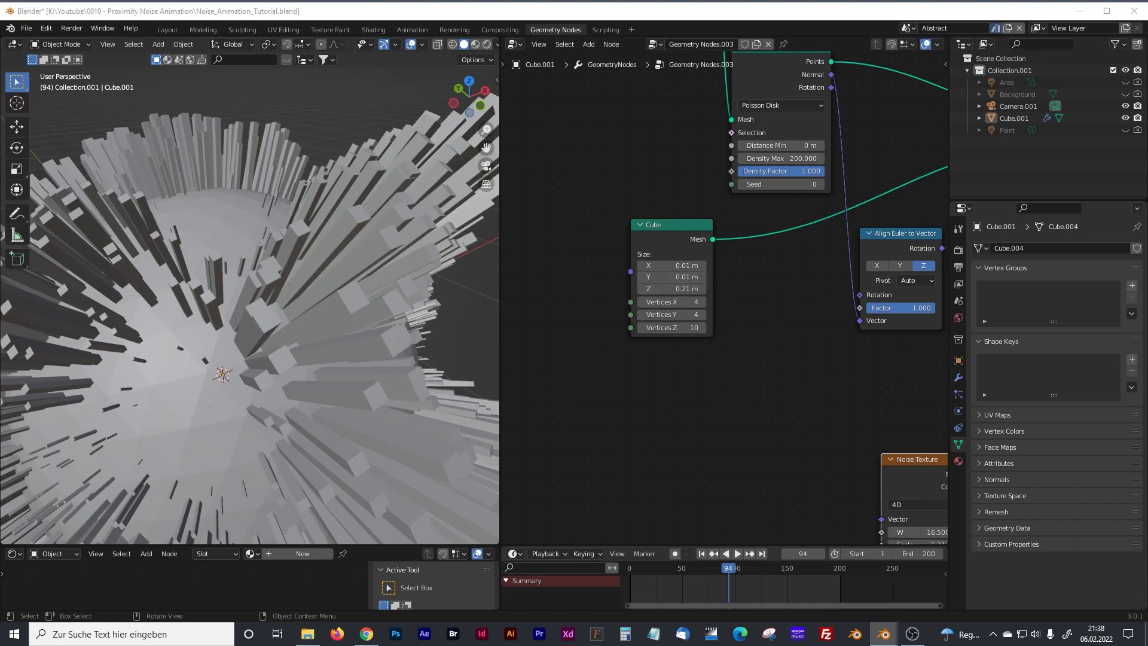
Step: Move the Cube node left and insert a Subdivision Surface node into its Mesh link
left_click_drag(676, 224, 578, 247)
key("shift+a")
left_click(621, 290)
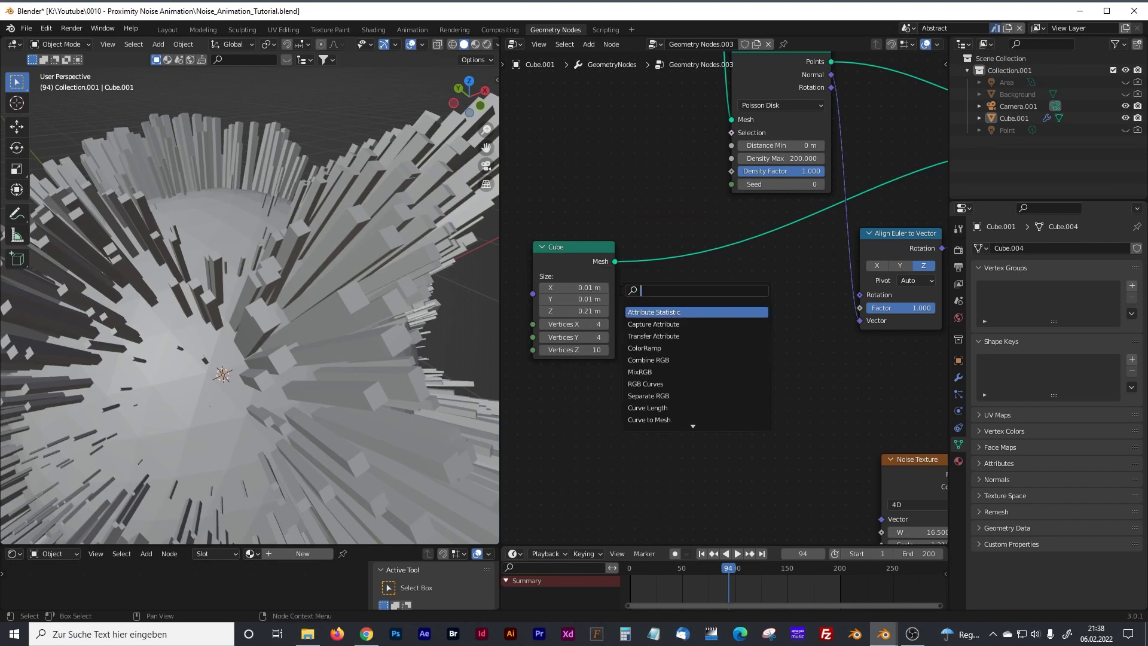
type("sub")
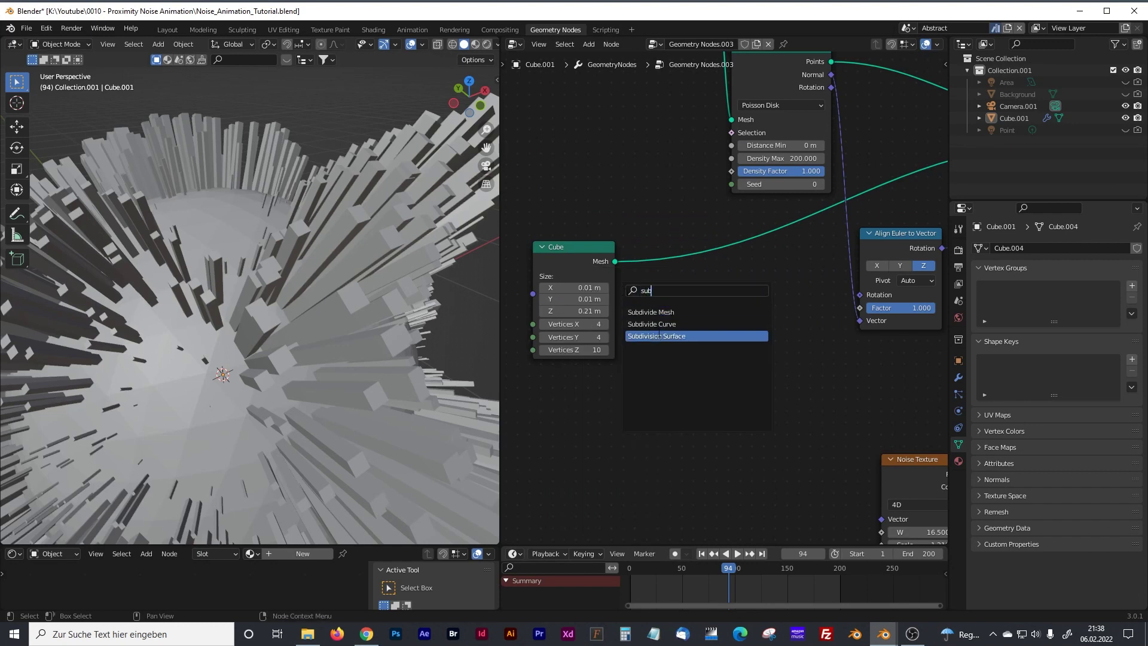
left_click(658, 336)
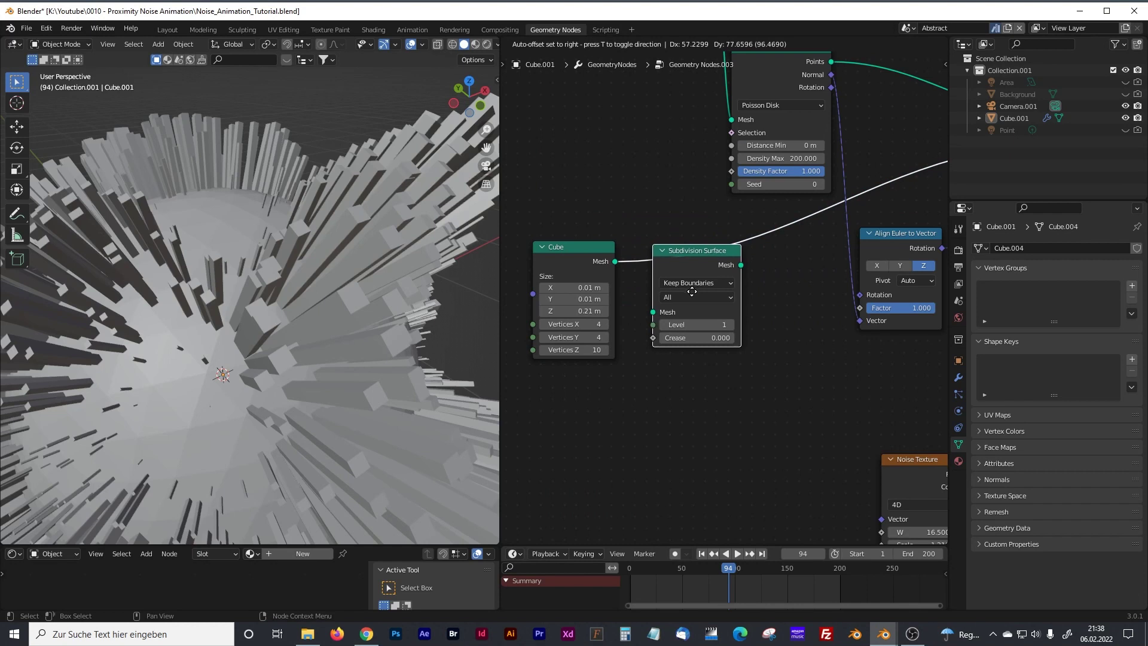
left_click(701, 292)
Step: Set the Subdivision Surface Level to 2 and Crease to about 0.404
left_click(740, 328)
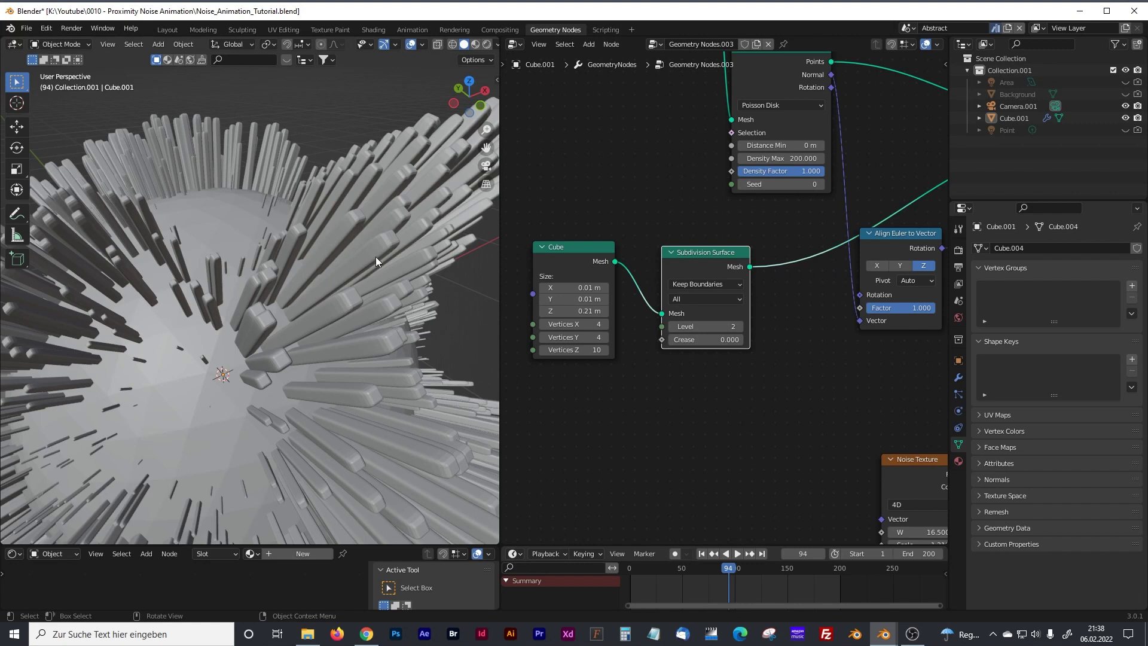
left_click_drag(669, 341, 691, 343)
left_click(718, 341)
type("0")
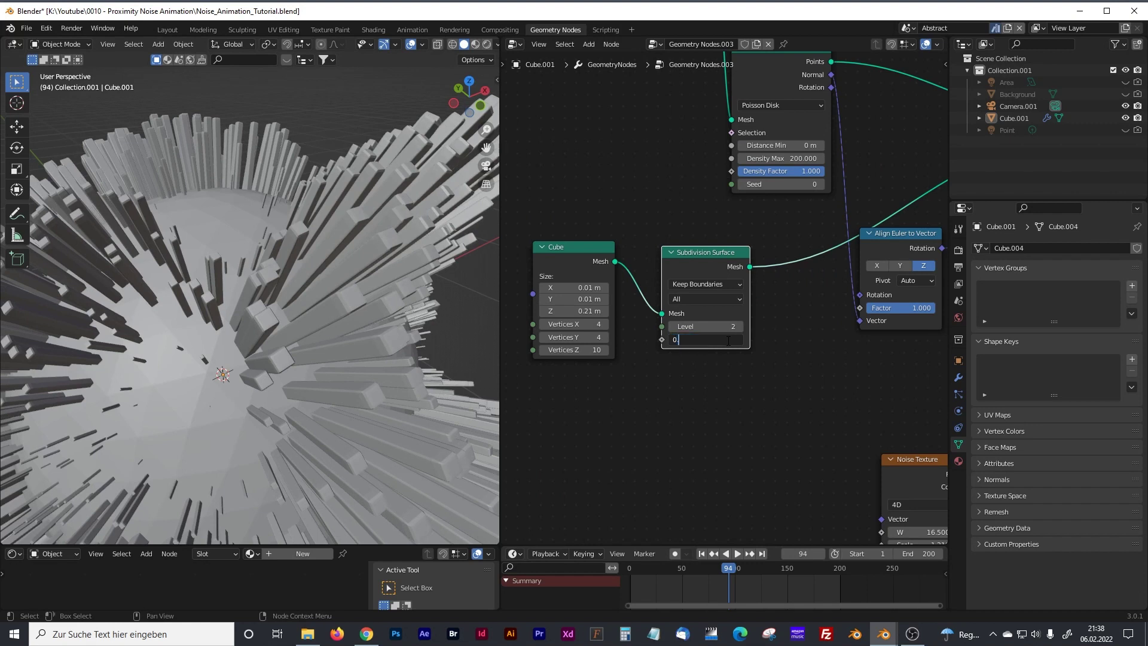
type(".45")
key("Return")
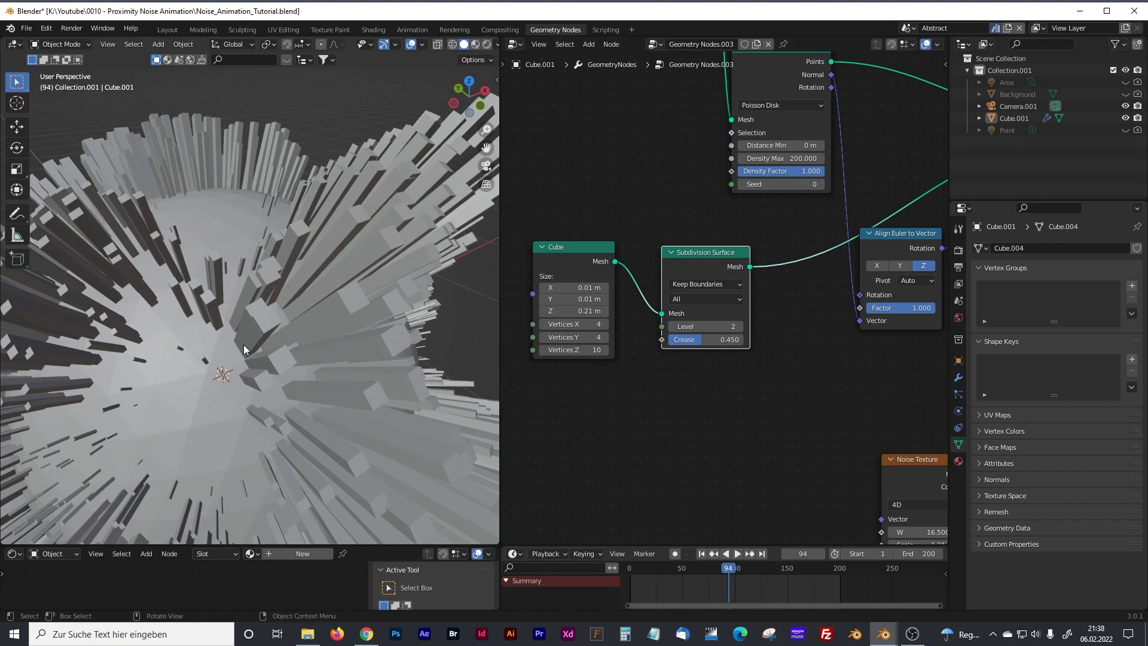
scroll(242, 343, "up", 5)
scroll(263, 345, "down", 3)
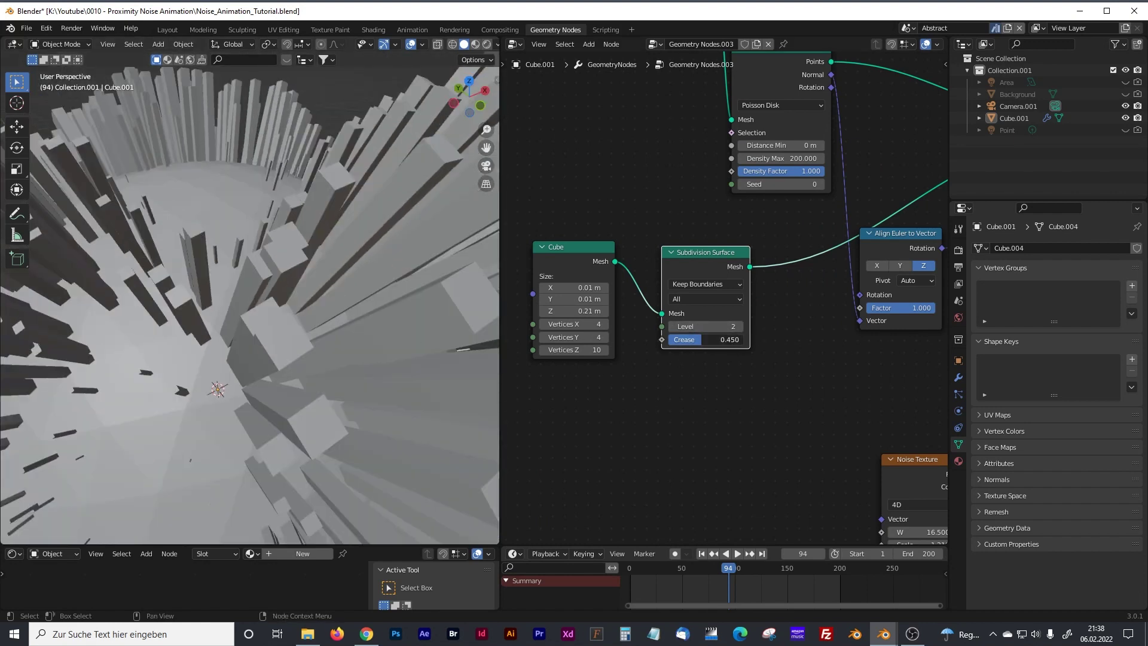
left_click_drag(705, 339, 688, 339)
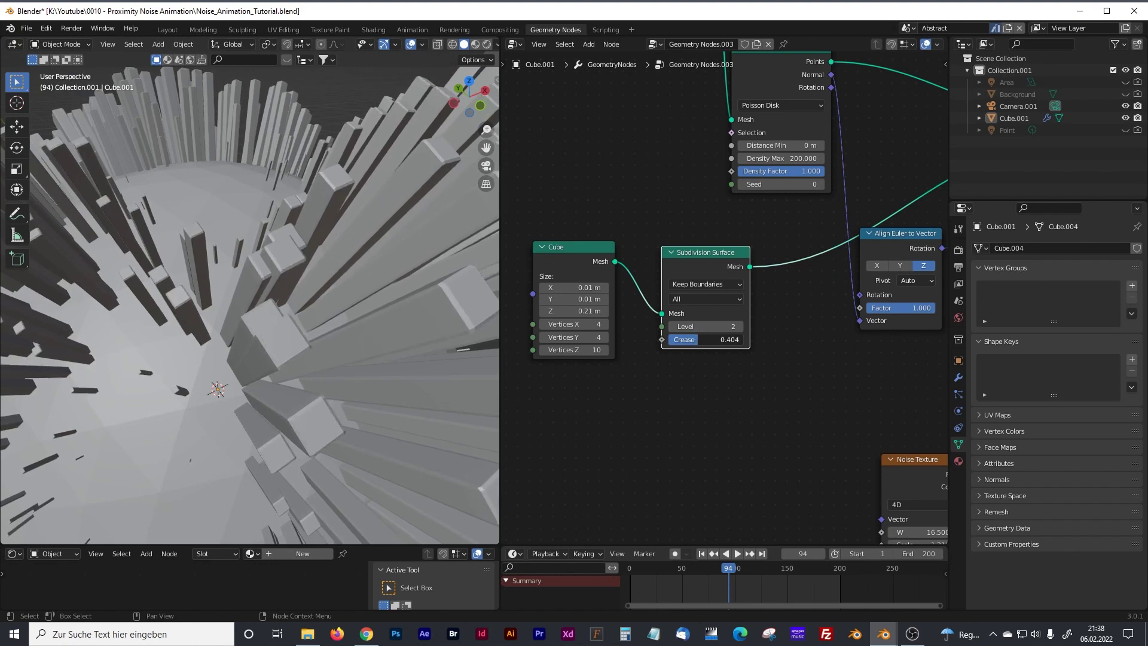
scroll(316, 331, "down", 8)
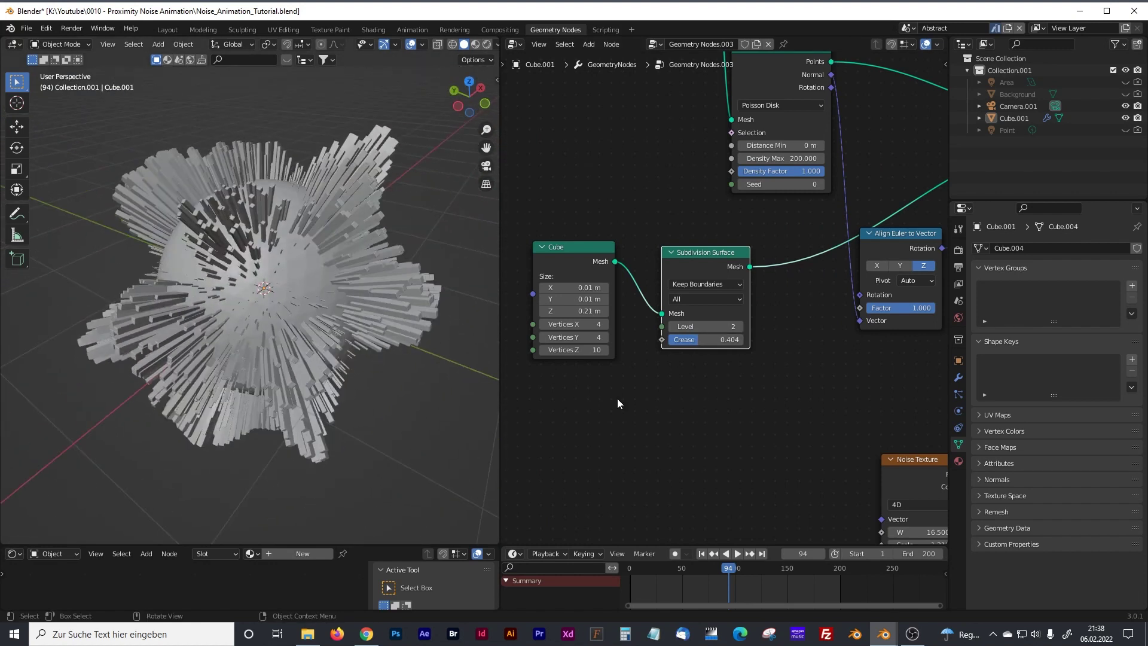
Step: Drag the Noise Texture W from 16.5 up to 22.4, then pan the node tree
scroll(648, 393, "down", 5)
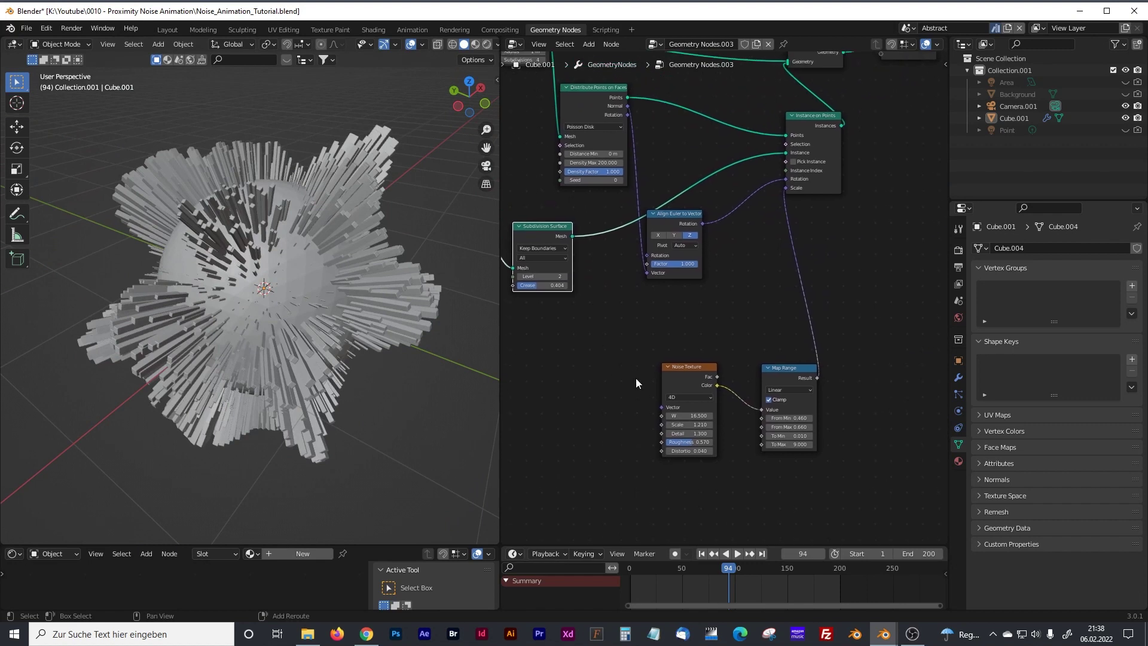
scroll(668, 338, "up", 2)
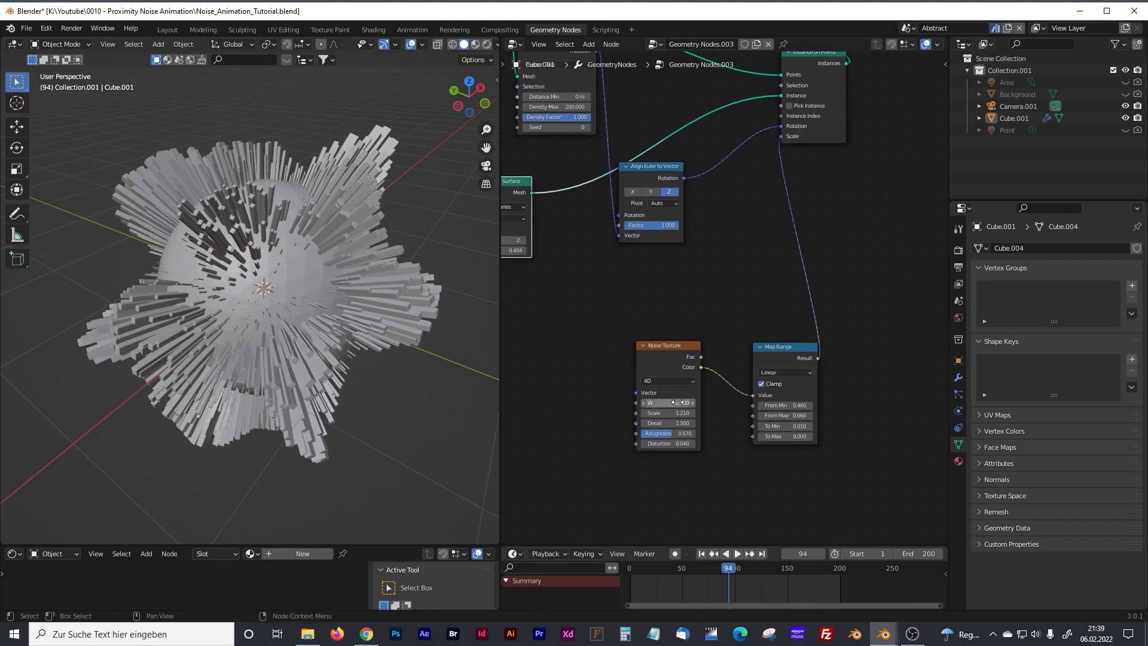
left_click_drag(677, 403, 696, 402)
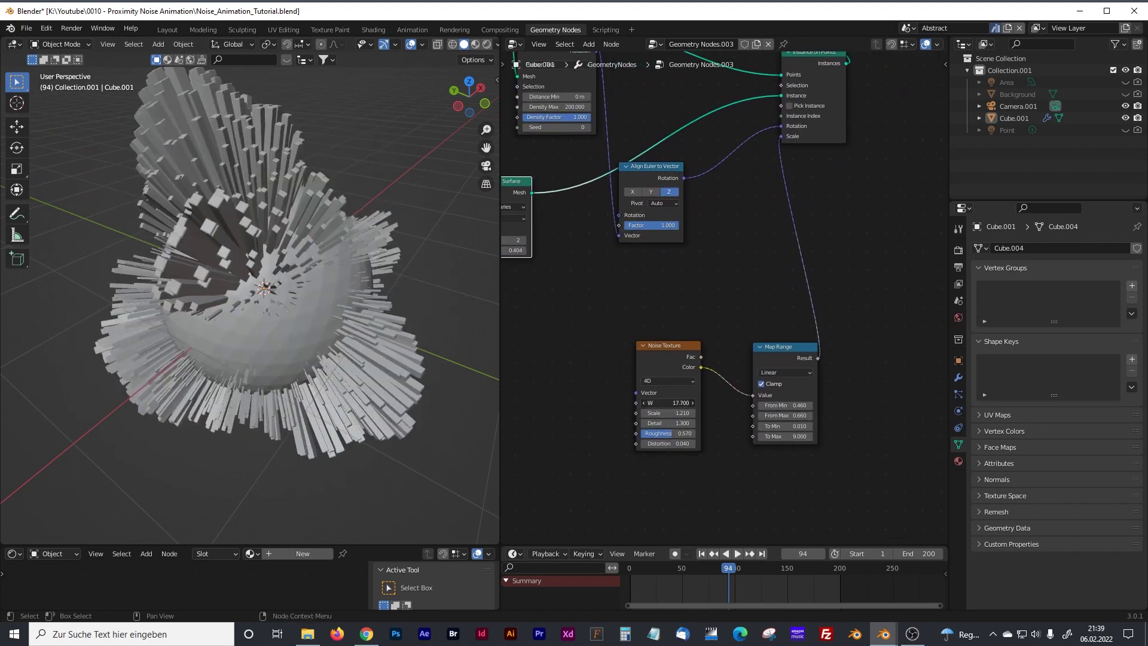
mouse_move(696, 402)
left_mouse_down()
mouse_move(732, 402)
mouse_move(679, 404)
left_mouse_up()
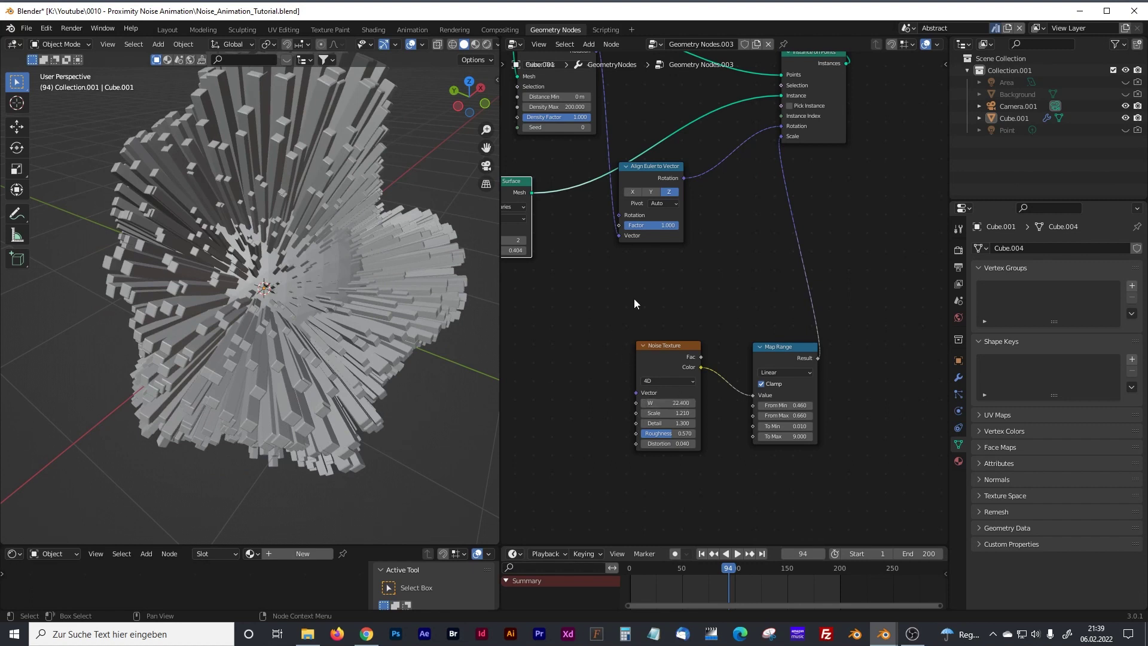
middle_click_drag(634, 304, 694, 306)
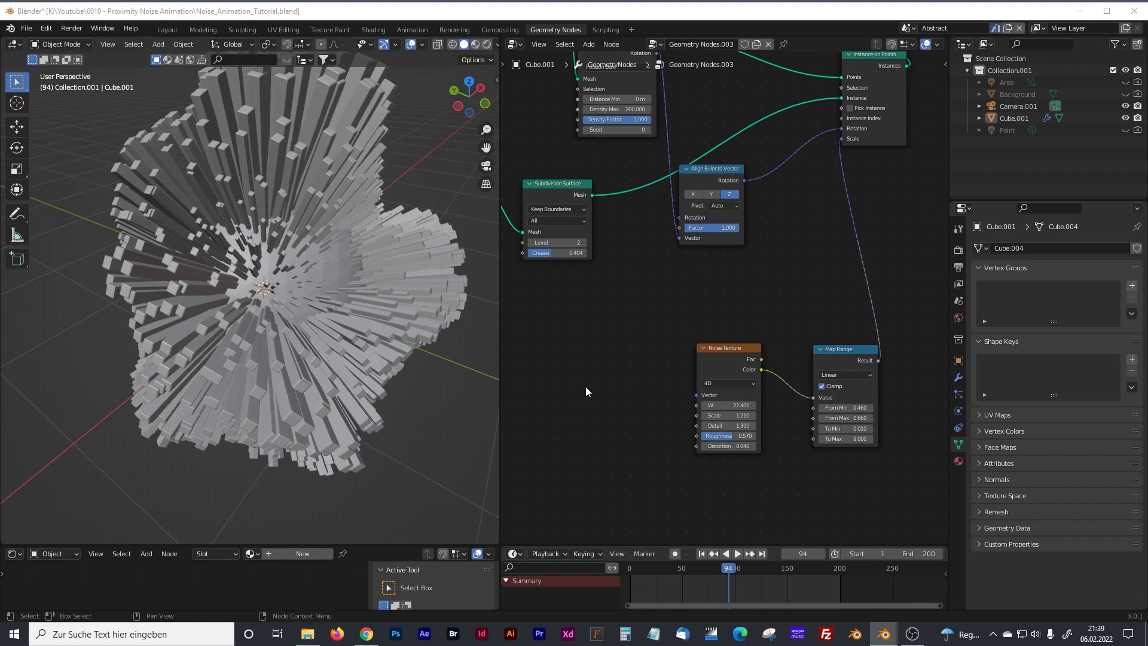
middle_click_drag(630, 358, 658, 321)
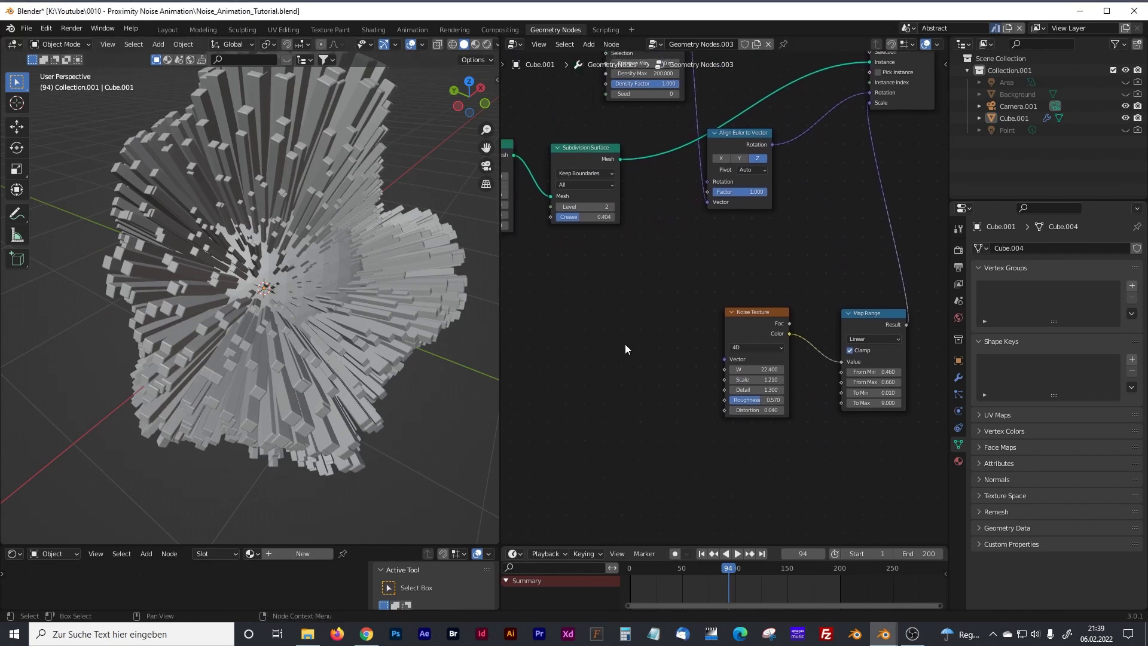
Step: Add a Vector Rotate node beside the Noise Texture
key("shift+a")
left_click(586, 340)
type("vect")
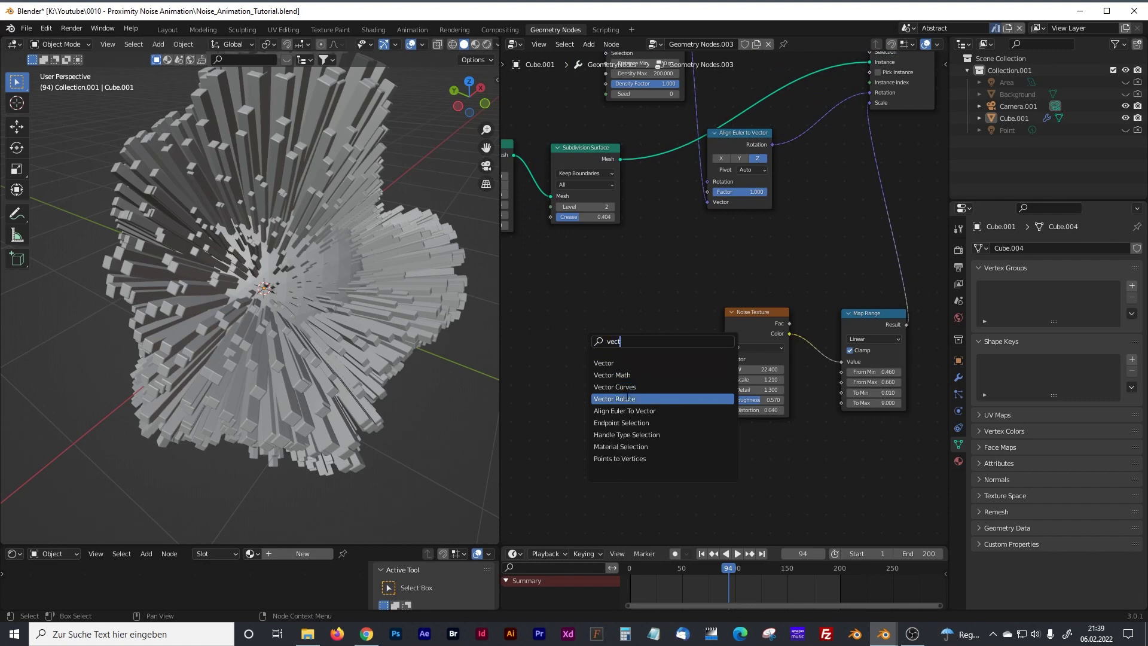
left_click(615, 399)
left_click(629, 363)
middle_click_drag(535, 399, 630, 374)
left_click(626, 386)
Step: Add a Position node and link it into the Vector Rotate Vector input
key("shift+a")
left_click(615, 376)
type("posit")
left_click(618, 399)
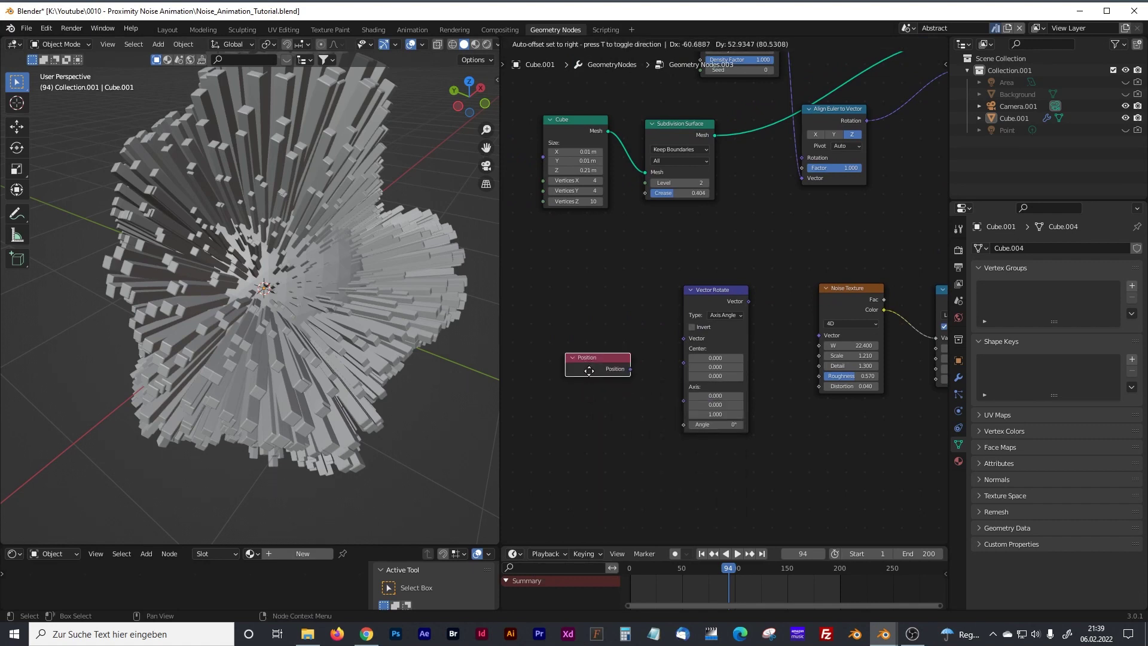
left_click(593, 303)
left_click_drag(603, 317, 683, 339)
Step: Reposition Vector Rotate, test its Angle around 14.1°, and enlarge the timeline and node editor
left_click_drag(729, 290, 835, 349)
left_click_drag(737, 285, 737, 298)
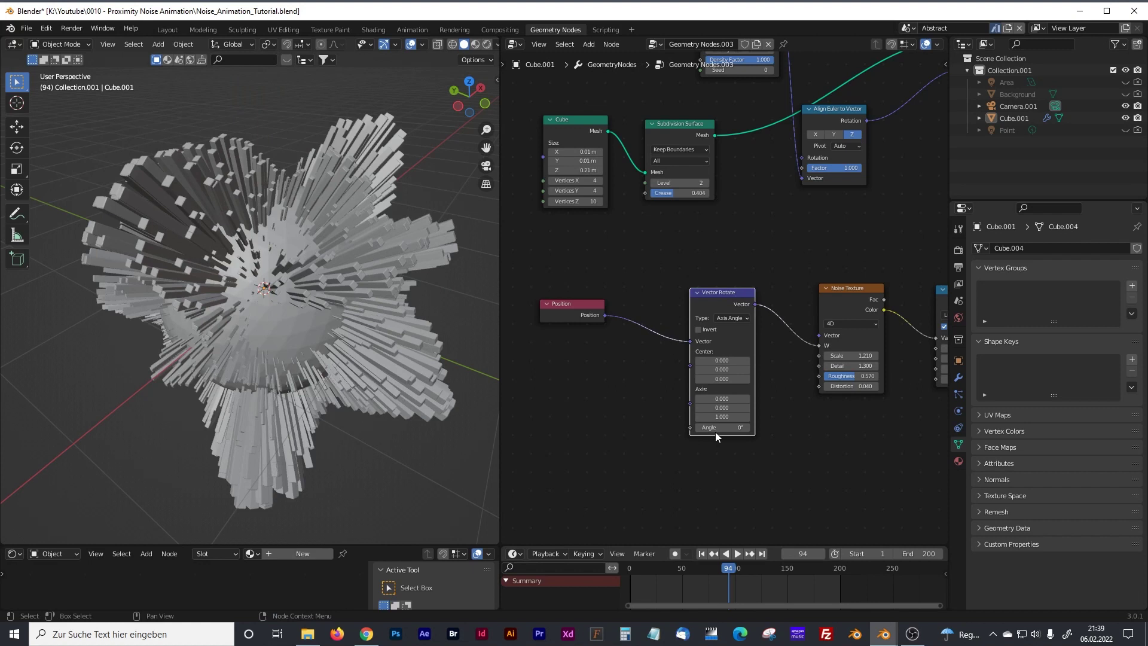
left_click_drag(716, 432, 771, 431)
left_click_drag(660, 545, 663, 448)
left_click_drag(499, 445, 360, 455)
Step: Keyframe the Vector Rotate Angle at 0° on frame 1
left_click(632, 467)
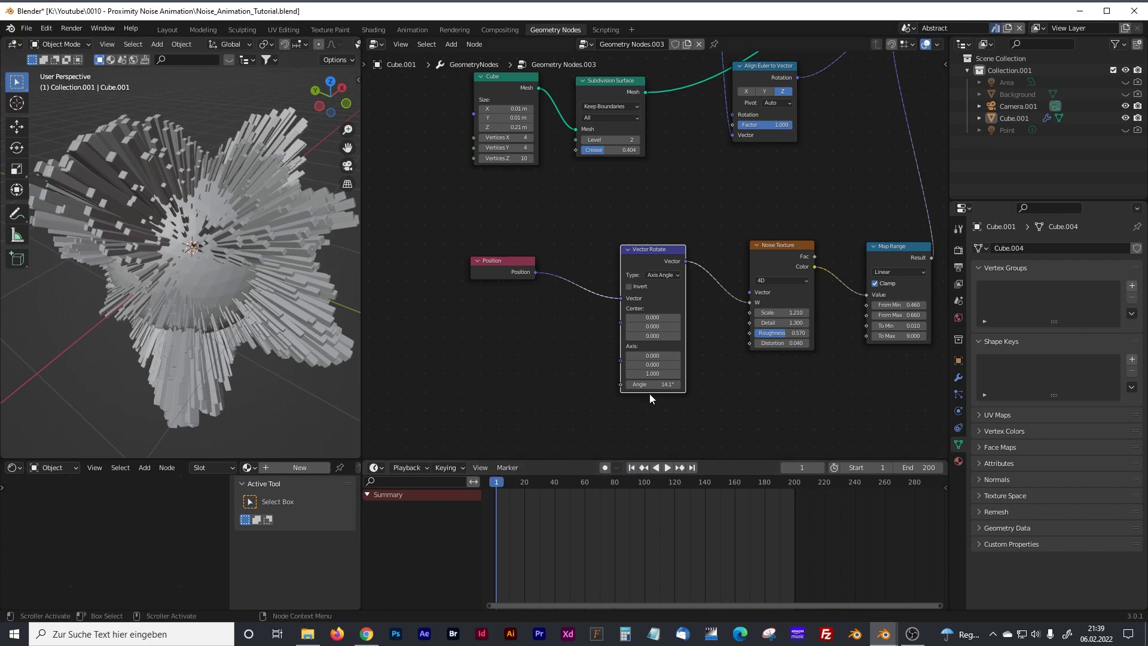
key("BackSpace")
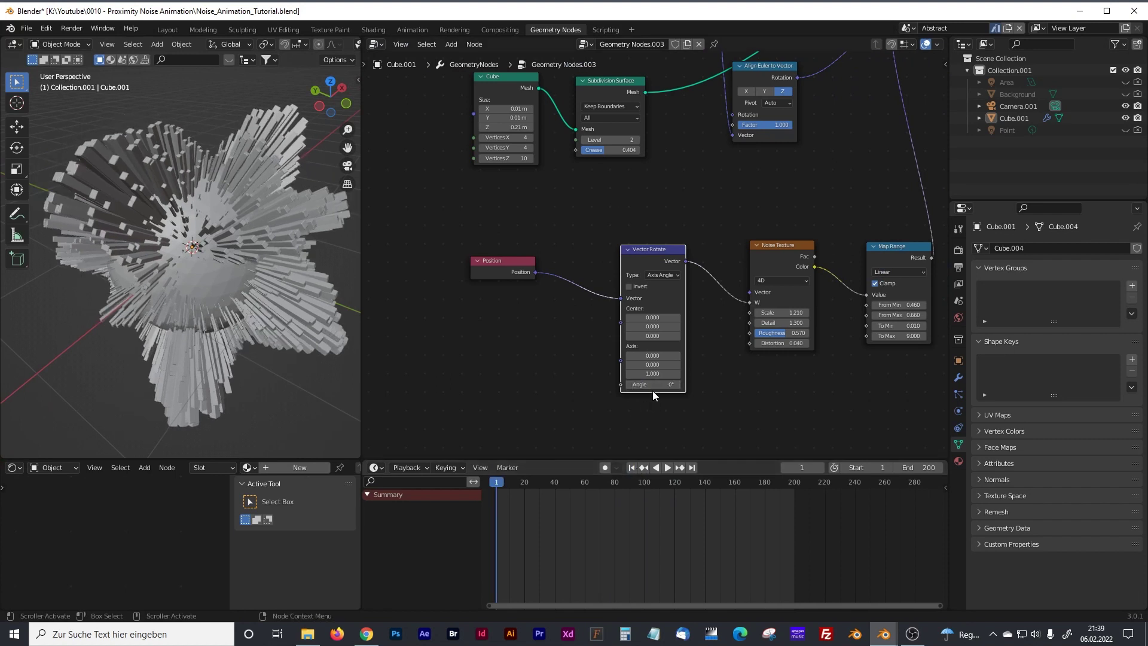
right_click(651, 390)
left_click(649, 385)
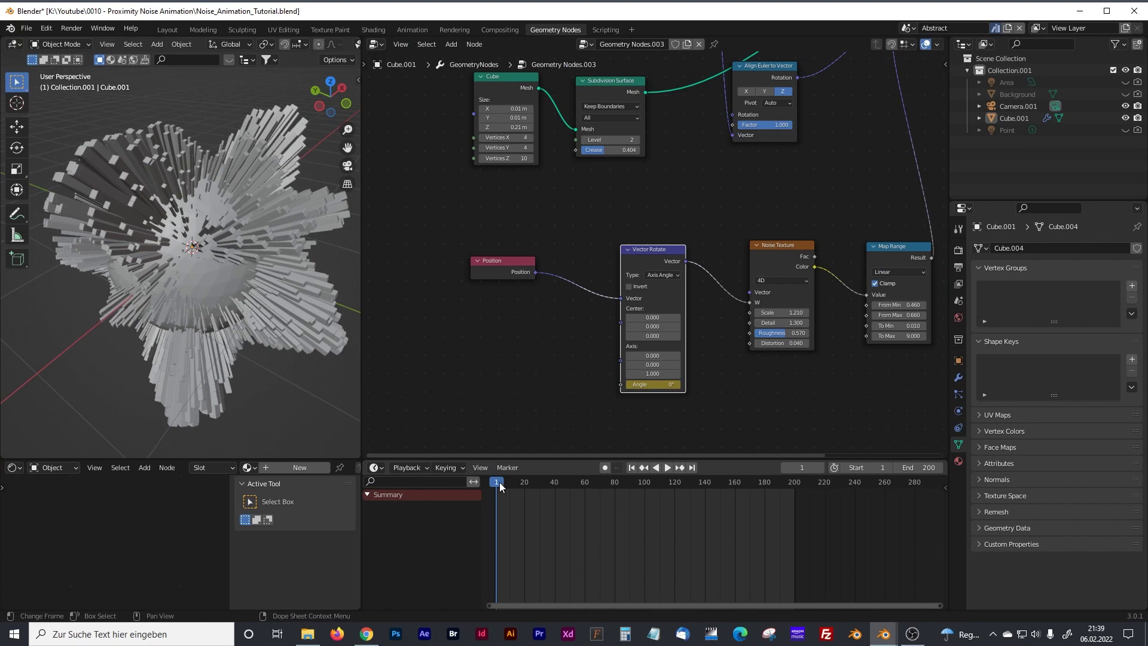
Step: Keyframe the Angle at 360° on the final frame 201
left_click_drag(500, 482, 795, 484)
left_click(667, 386)
type("360")
key("Return")
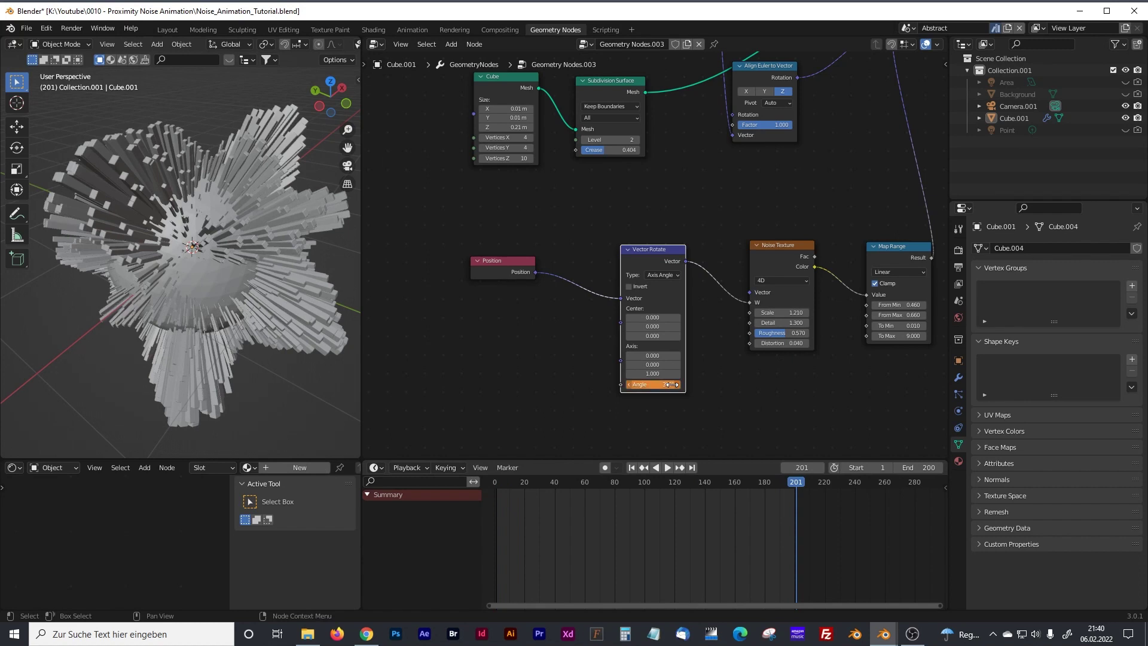
right_click(635, 384)
left_click(622, 387)
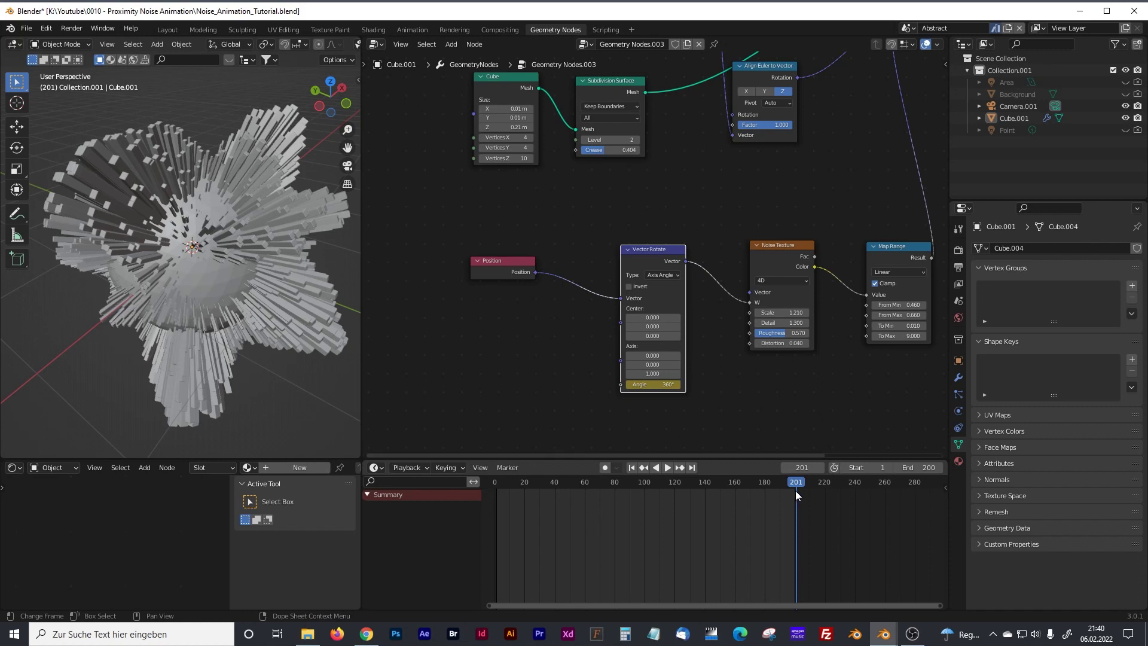
Step: Check the Output frame range settings and return to frame 1
left_click(959, 251)
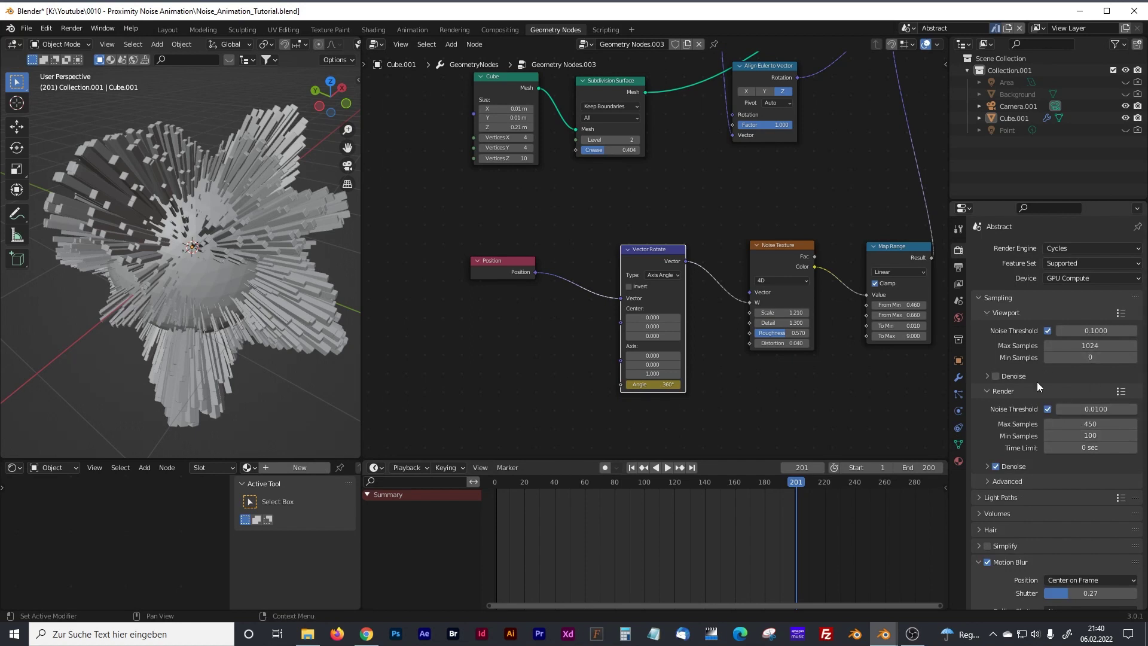
left_click(958, 267)
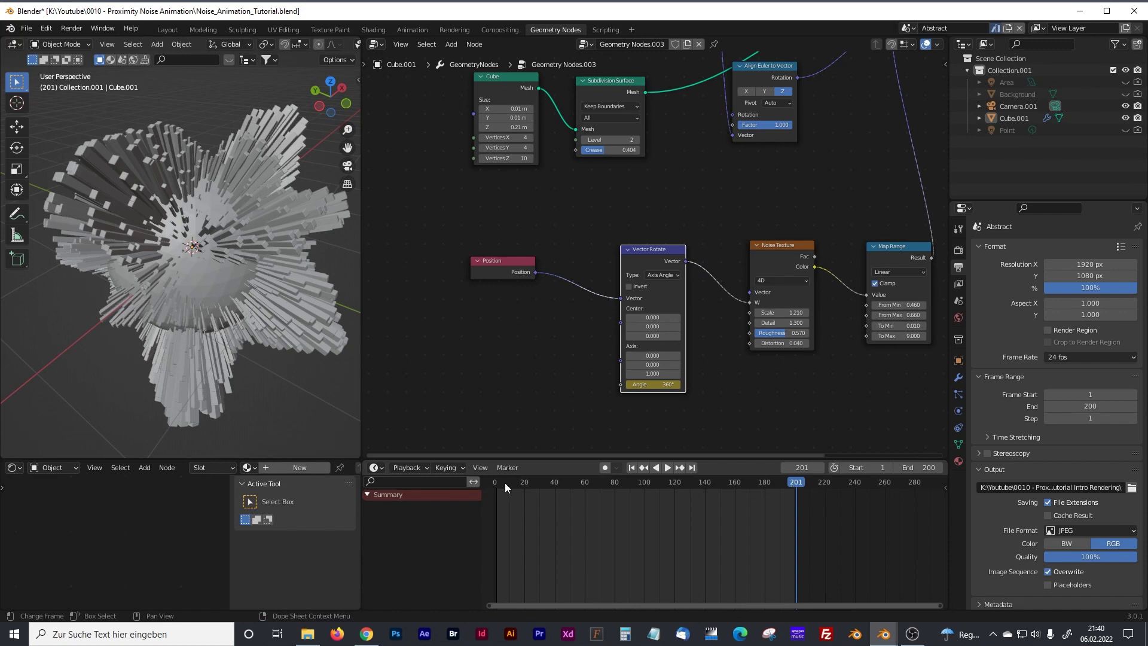
left_click_drag(503, 482, 496, 482)
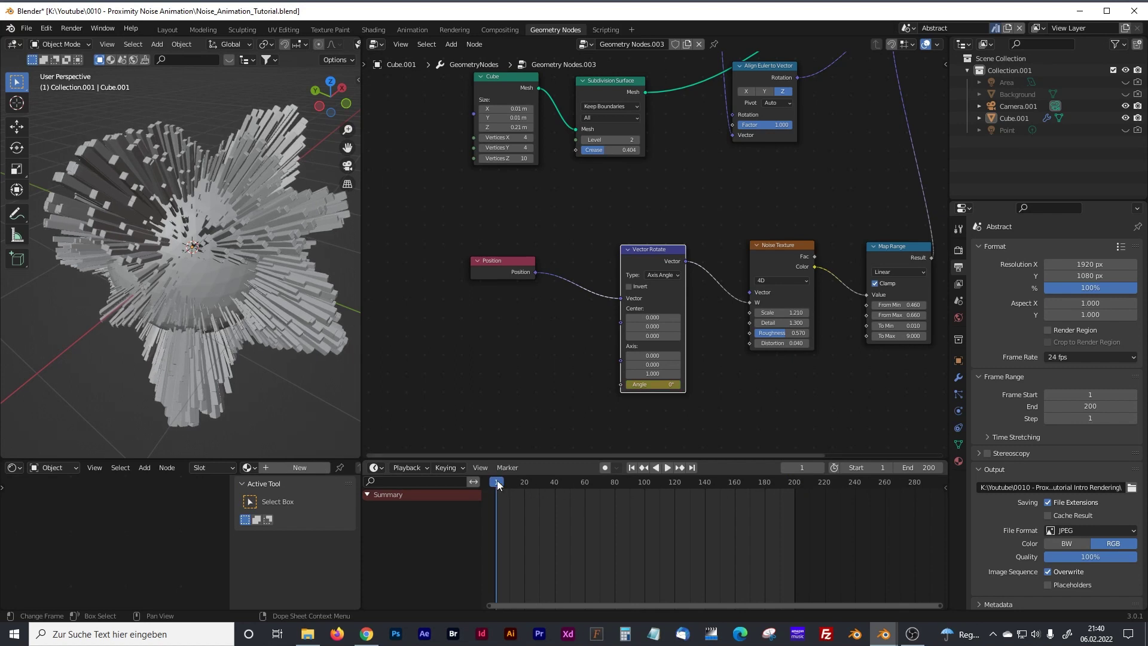
Step: Play the rotation animation, pause at frame 52, and widen the 3D viewport
mouse_move(497, 479)
left_mouse_down()
mouse_move(797, 483)
mouse_move(613, 470)
mouse_move(496, 487)
left_mouse_up()
left_click(668, 467)
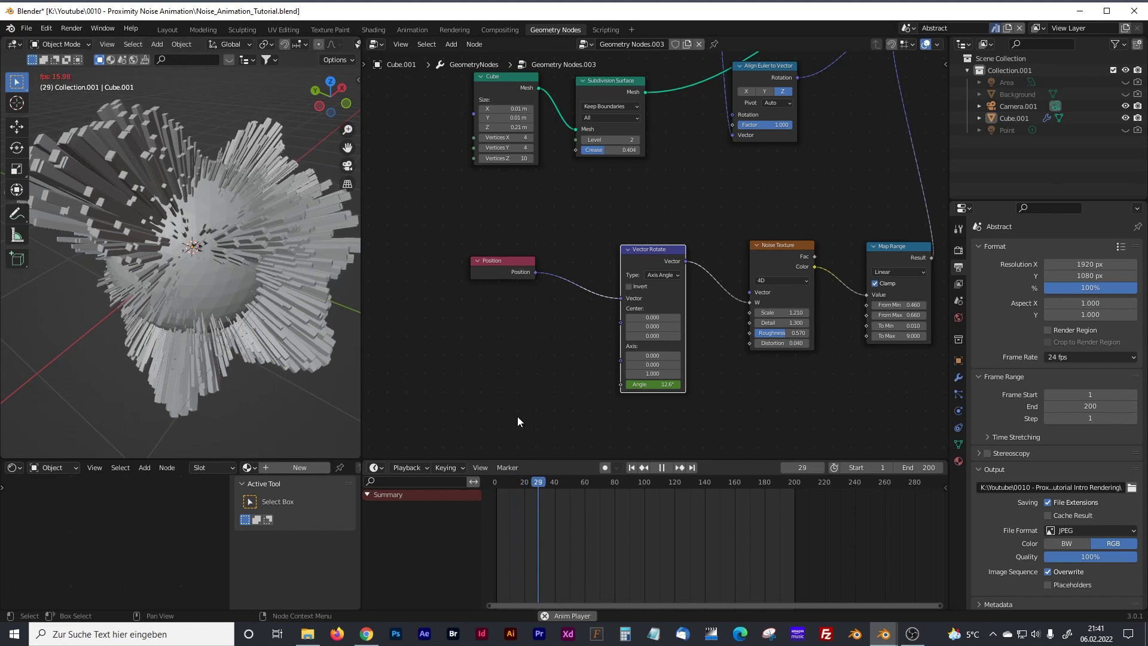
left_click(663, 467)
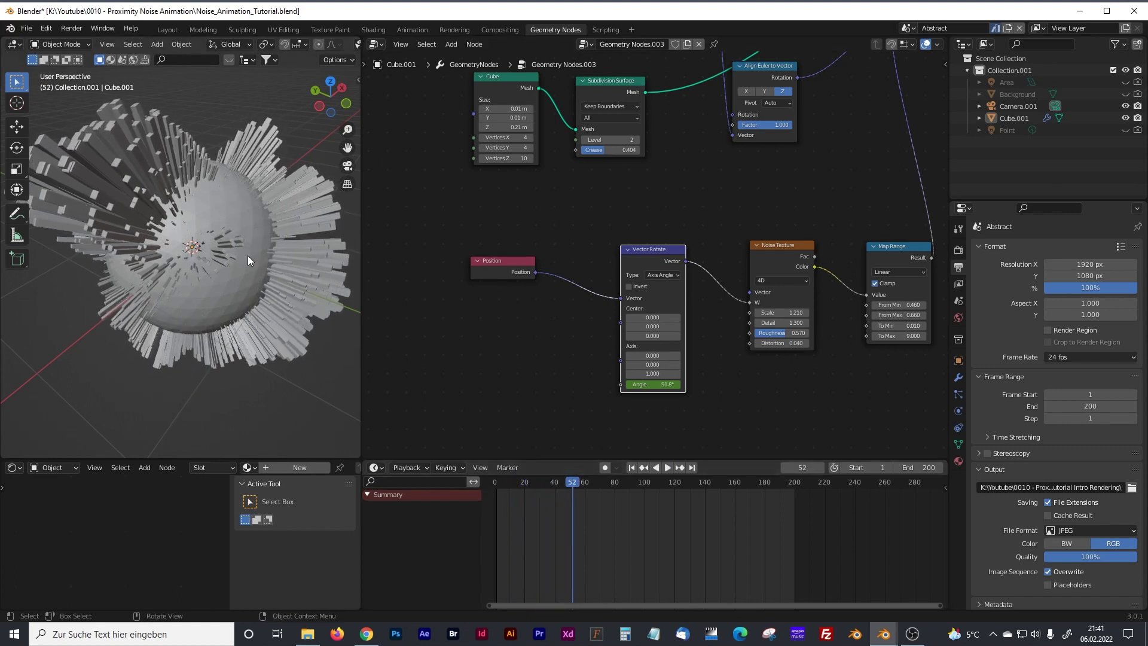
left_click_drag(361, 272, 397, 272)
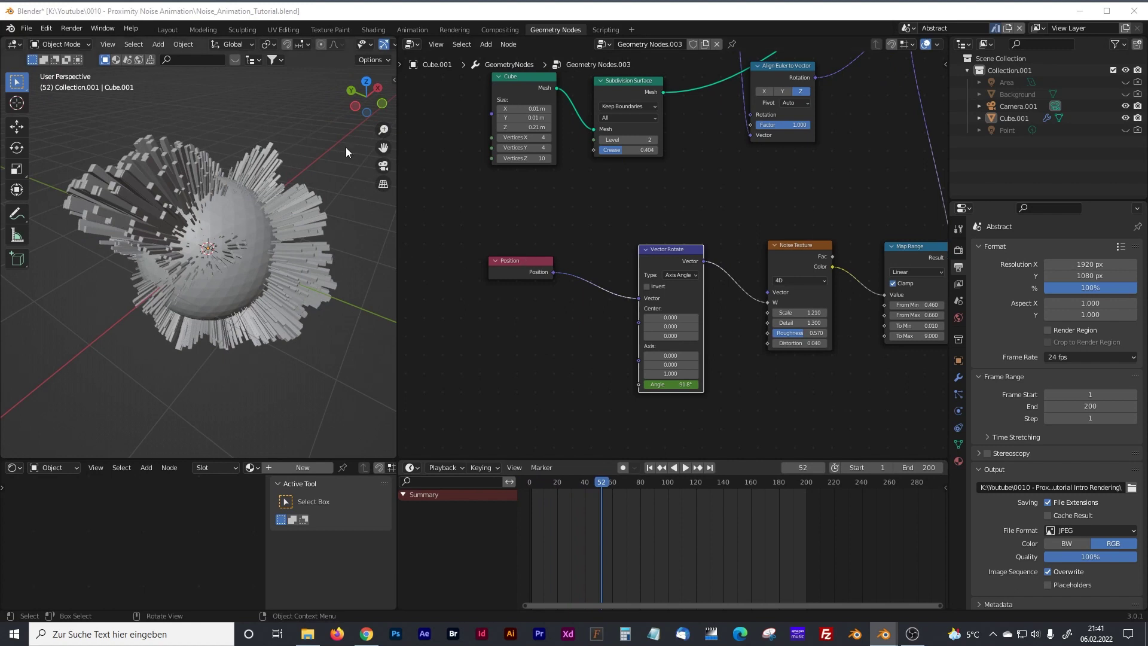
Step: Switch to Rendered shading and unhide the Area light, Background plane and Point light
left_click_drag(397, 96, 536, 77)
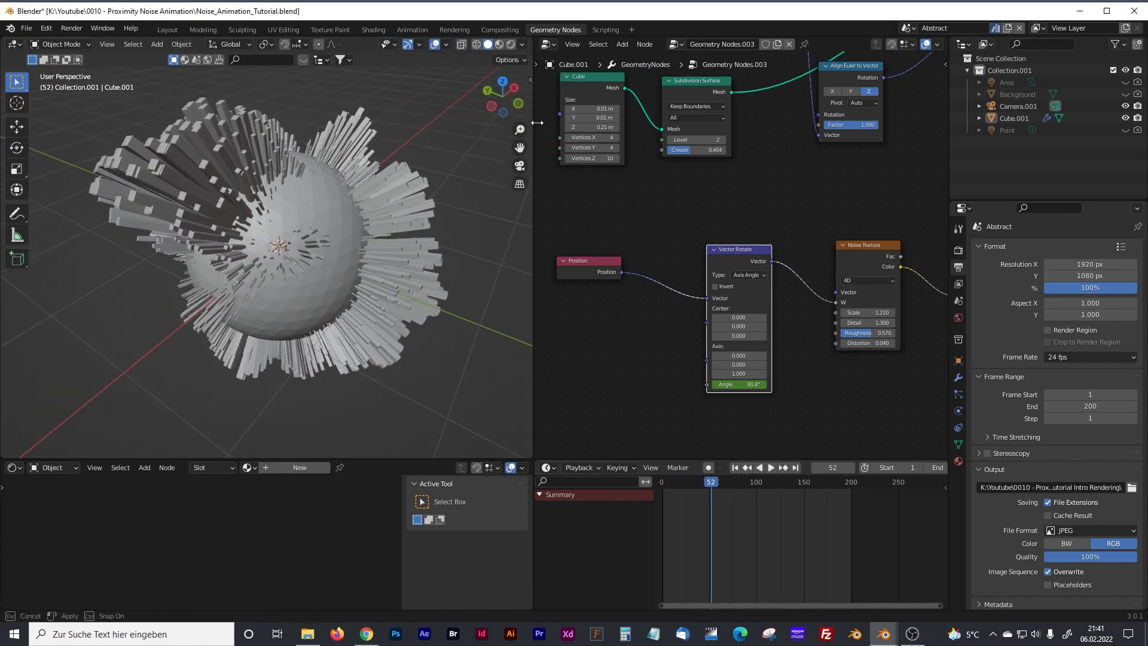
left_click(513, 44)
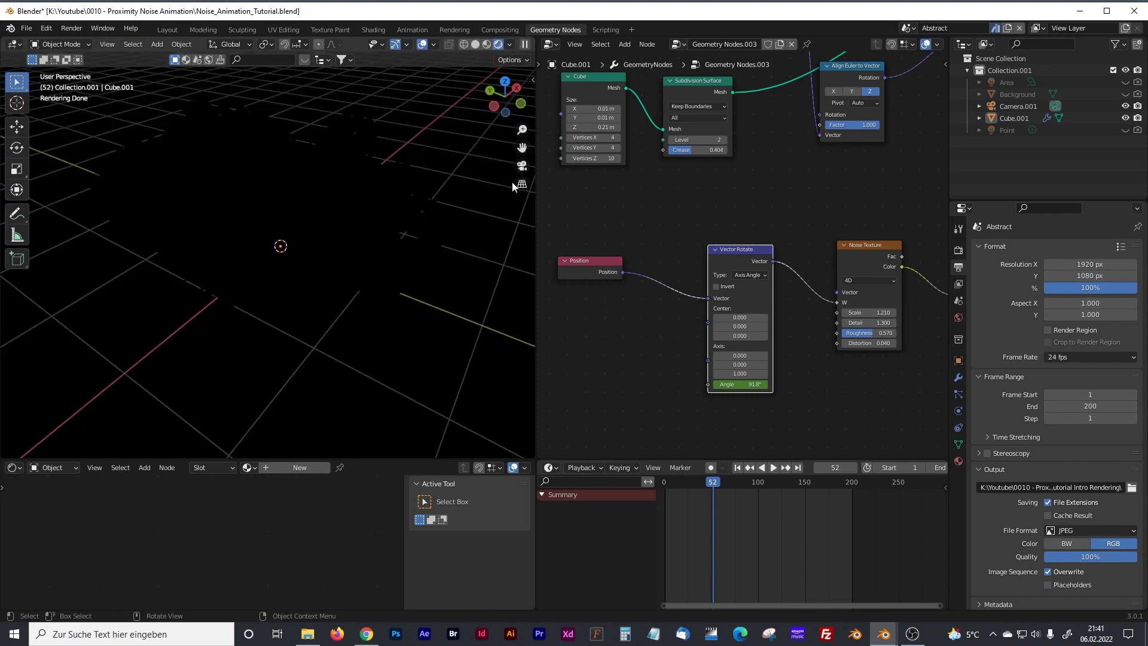
left_click(1125, 83)
middle_click_drag(395, 230, 415, 188)
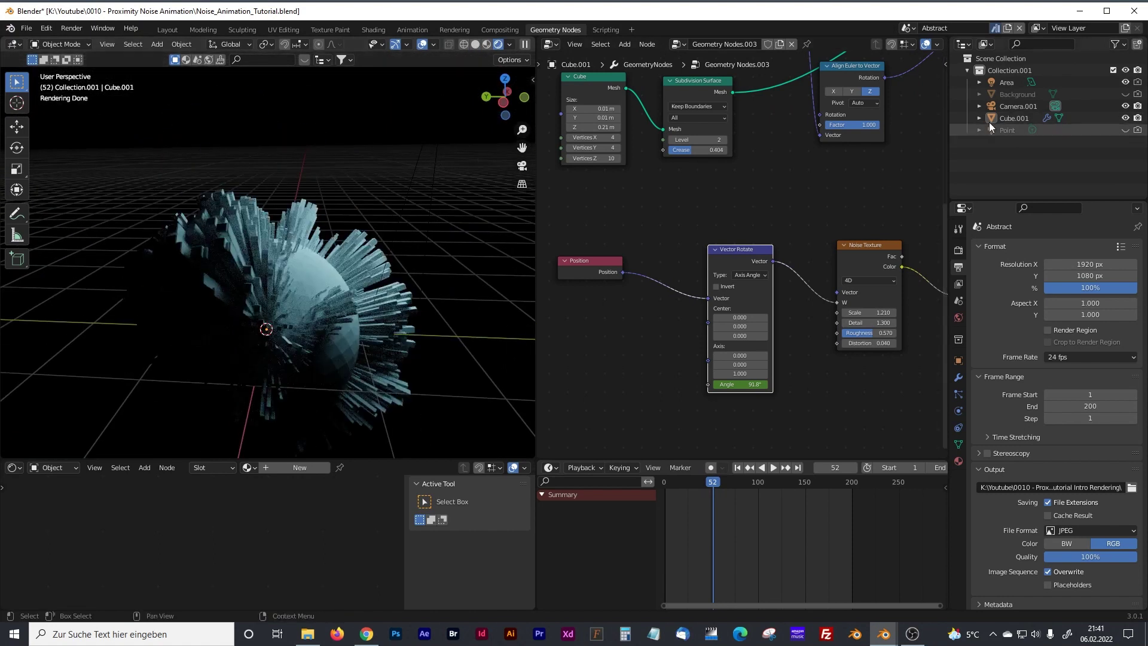
left_click(1125, 94)
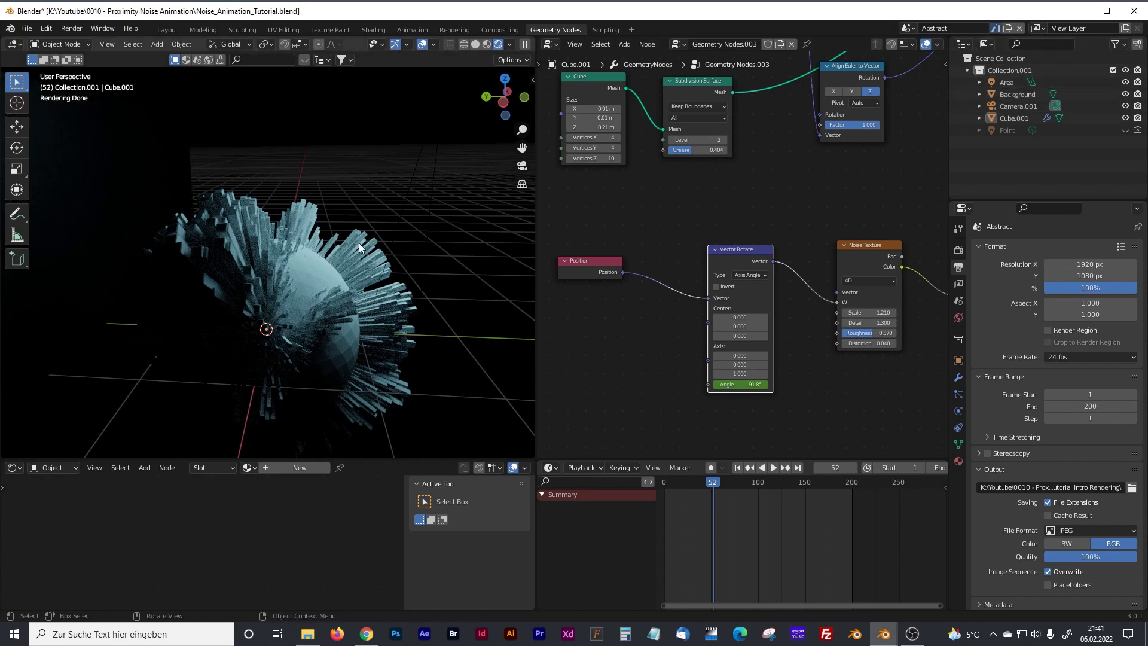
middle_click_drag(359, 246, 296, 224)
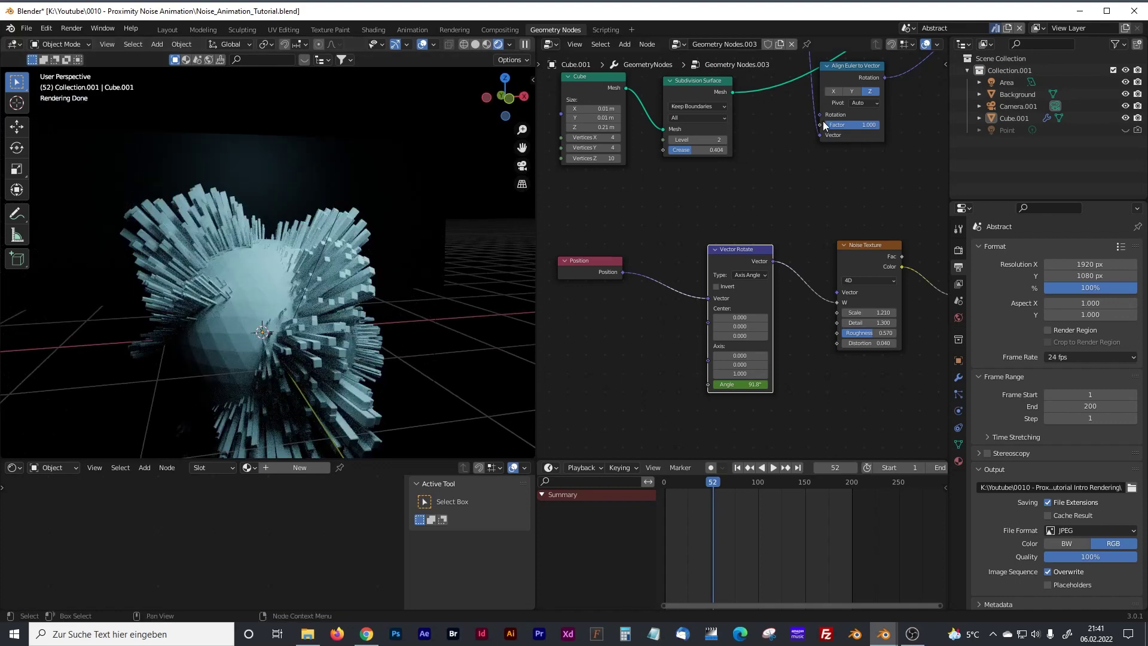
left_click(1125, 130)
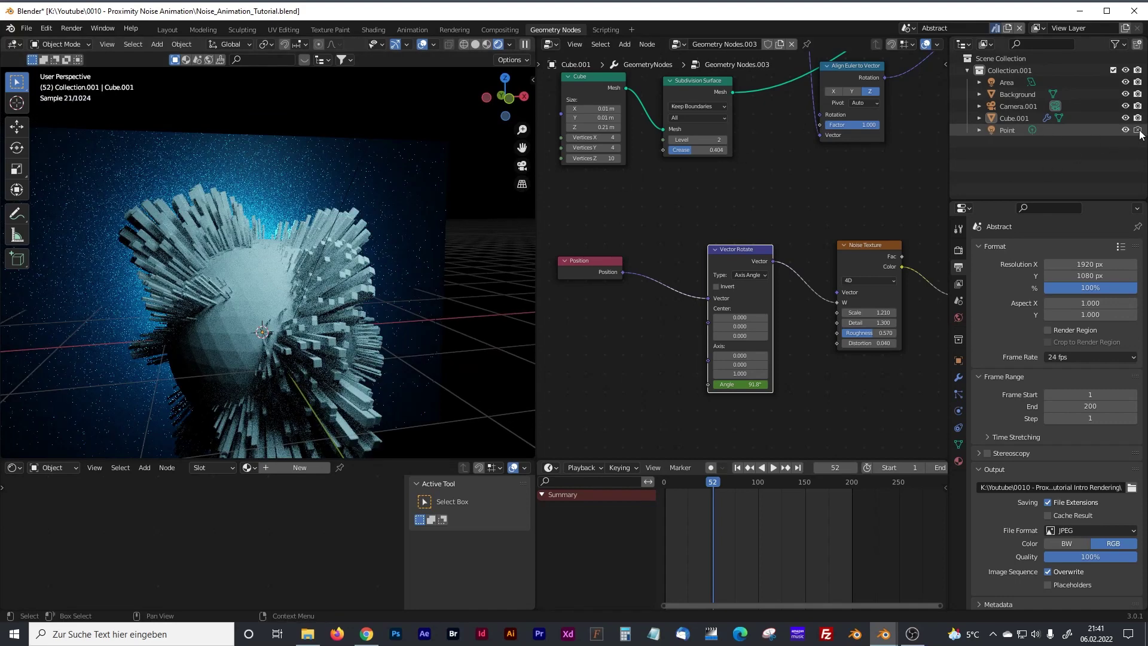
middle_click_drag(335, 281, 386, 319)
middle_click_drag(316, 293, 360, 84)
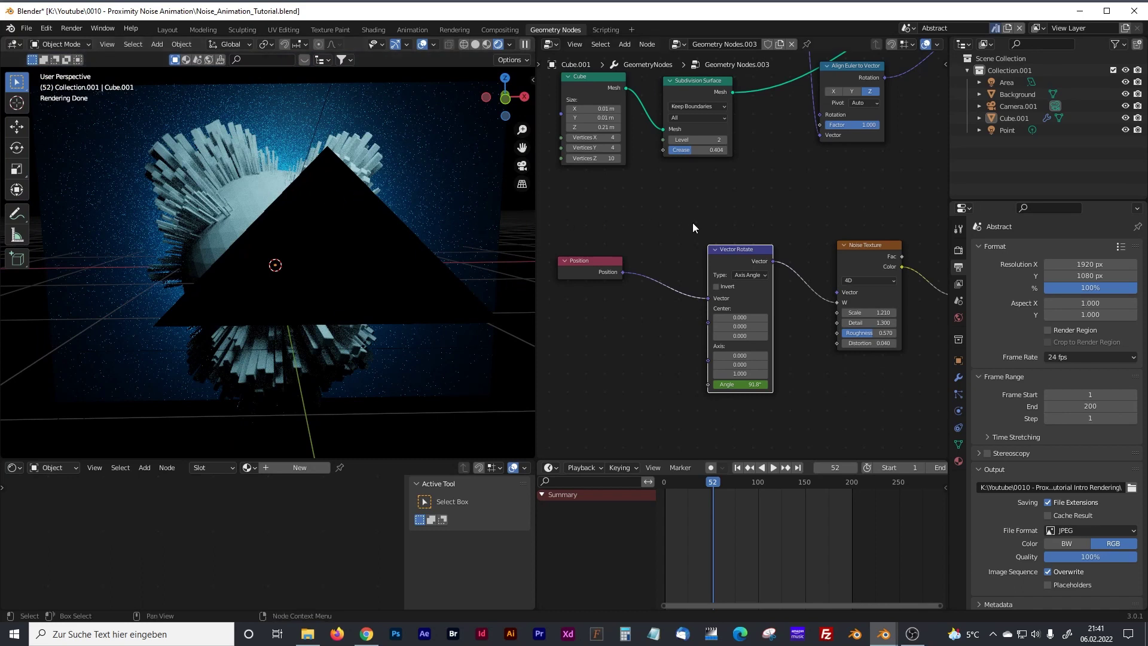
middle_click_drag(727, 181, 739, 134)
Step: Look through the scene camera and disable Camera.001's depth of field so the sphere renders sharp
key("KP_0")
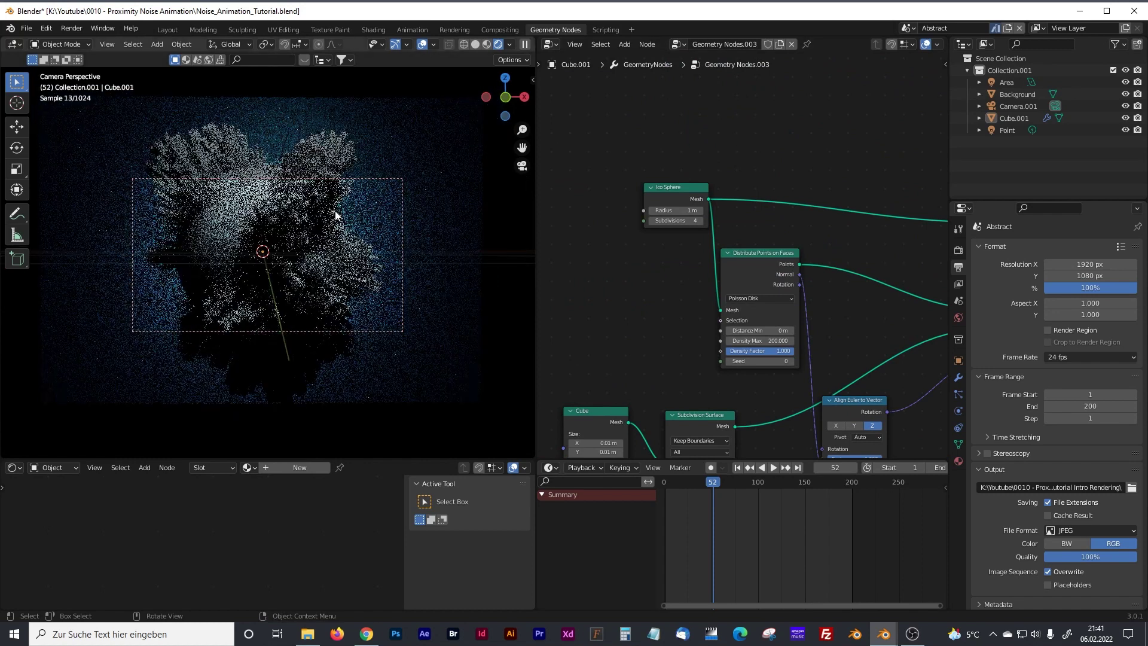
left_click(1009, 107)
left_click(958, 411)
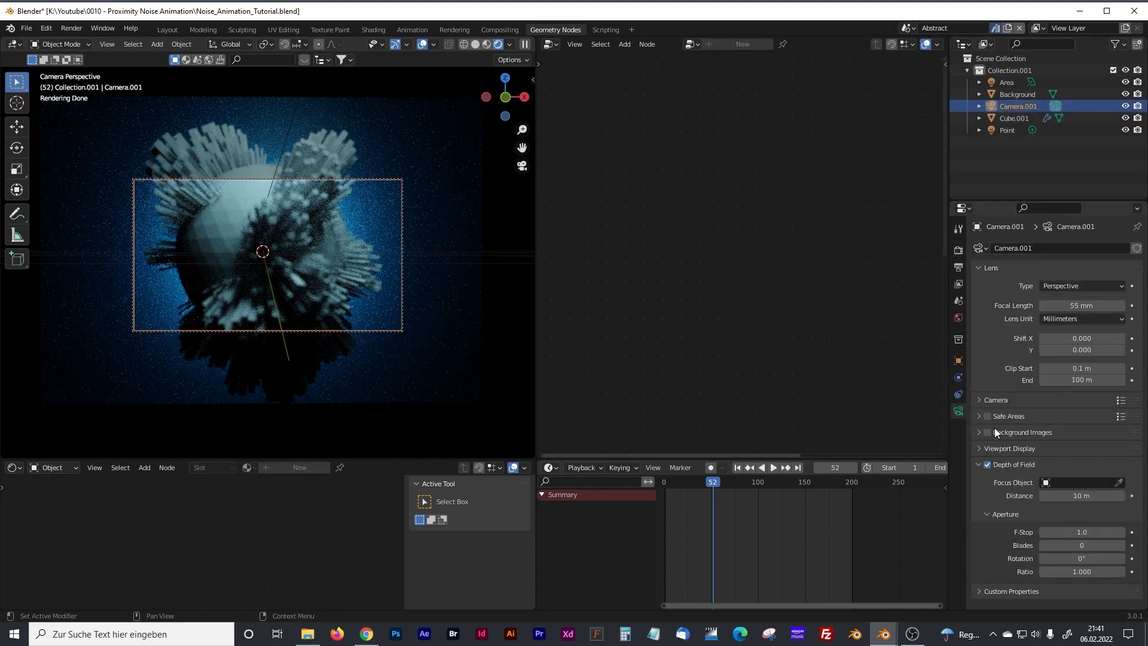
left_click(988, 464)
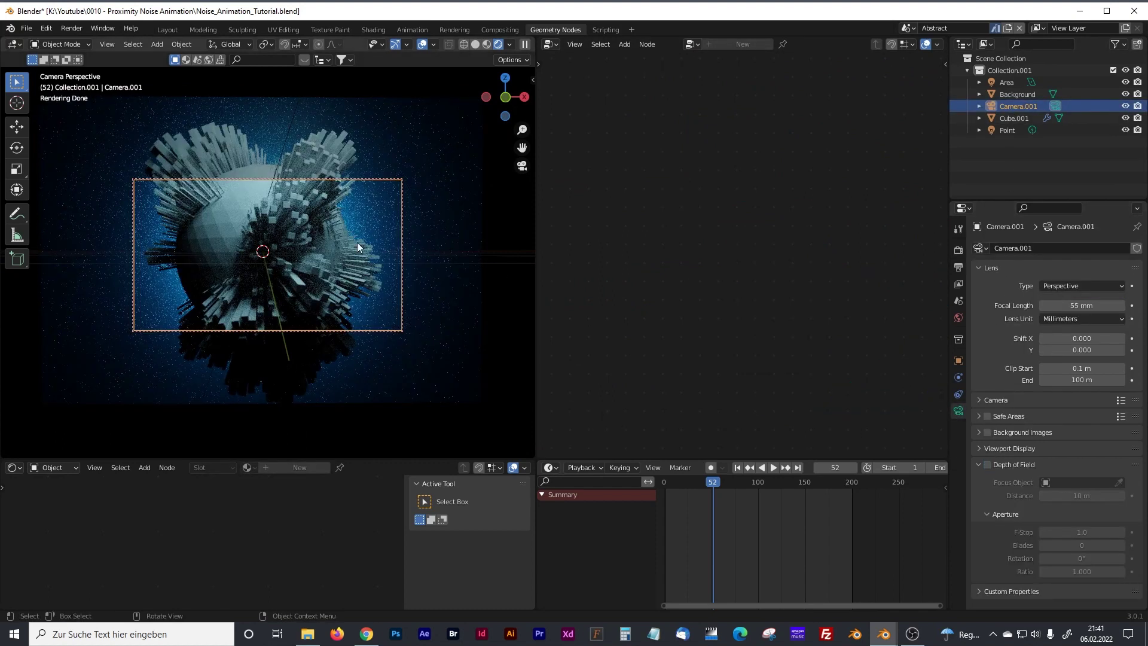
mouse_move(353, 240)
middle_mouse_down()
mouse_move(341, 245)
mouse_move(418, 299)
middle_mouse_up()
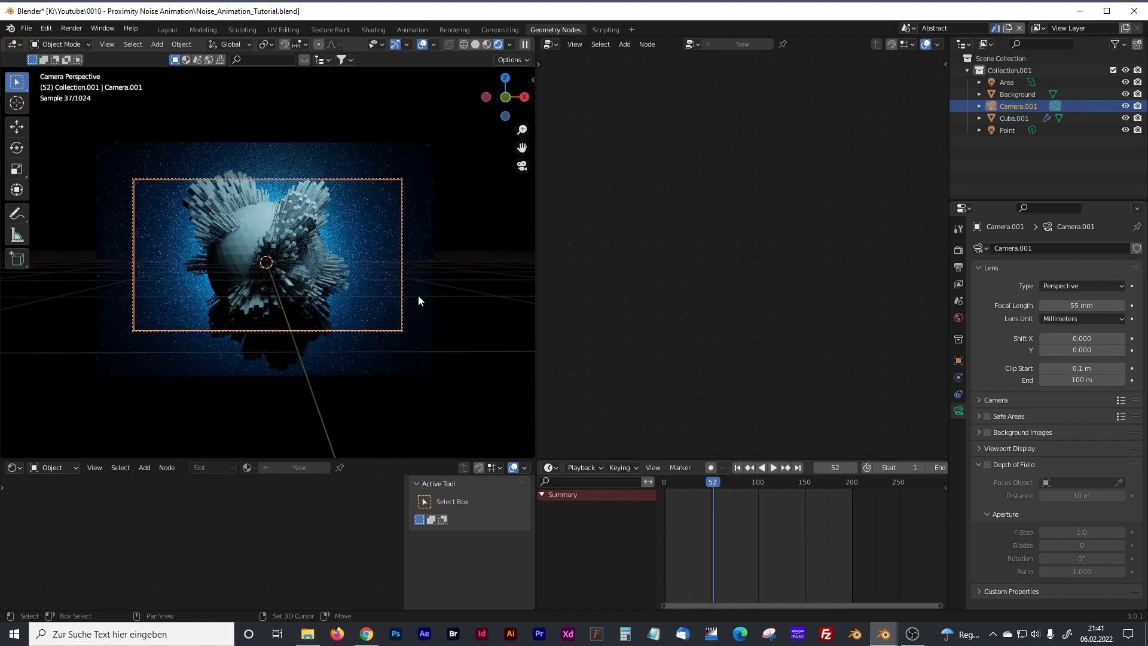
left_click(286, 231)
Step: Reselect the spiky sphere and bring its Cube and Subdivision Surface nodes into view
middle_click_drag(774, 185, 748, 190)
left_click(619, 251)
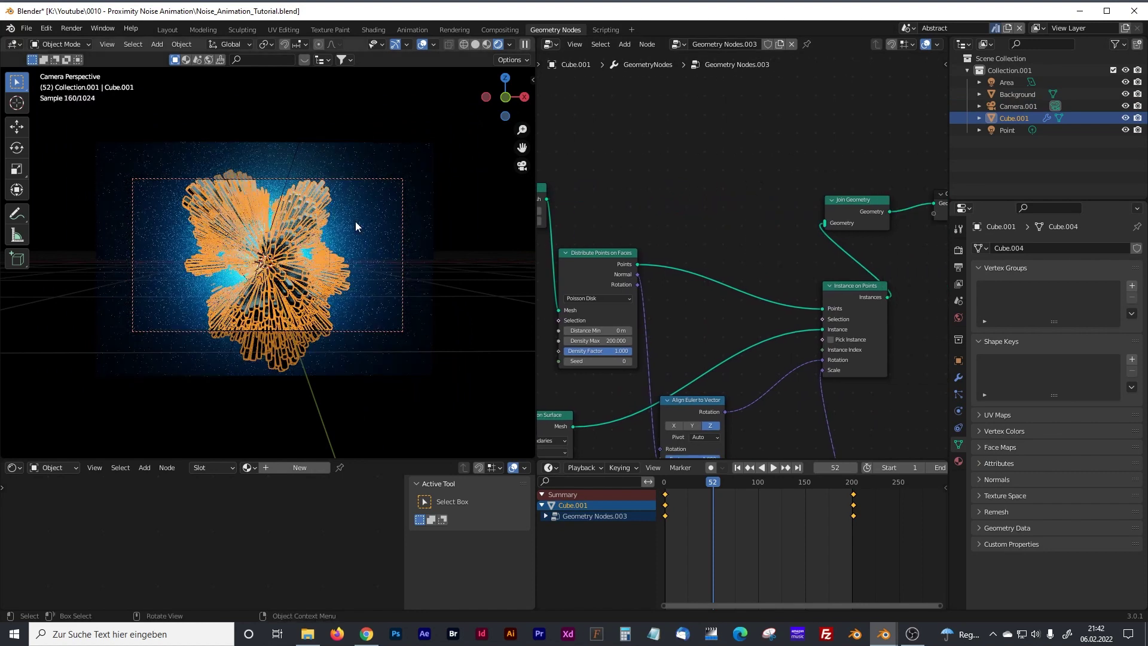
left_click(436, 198)
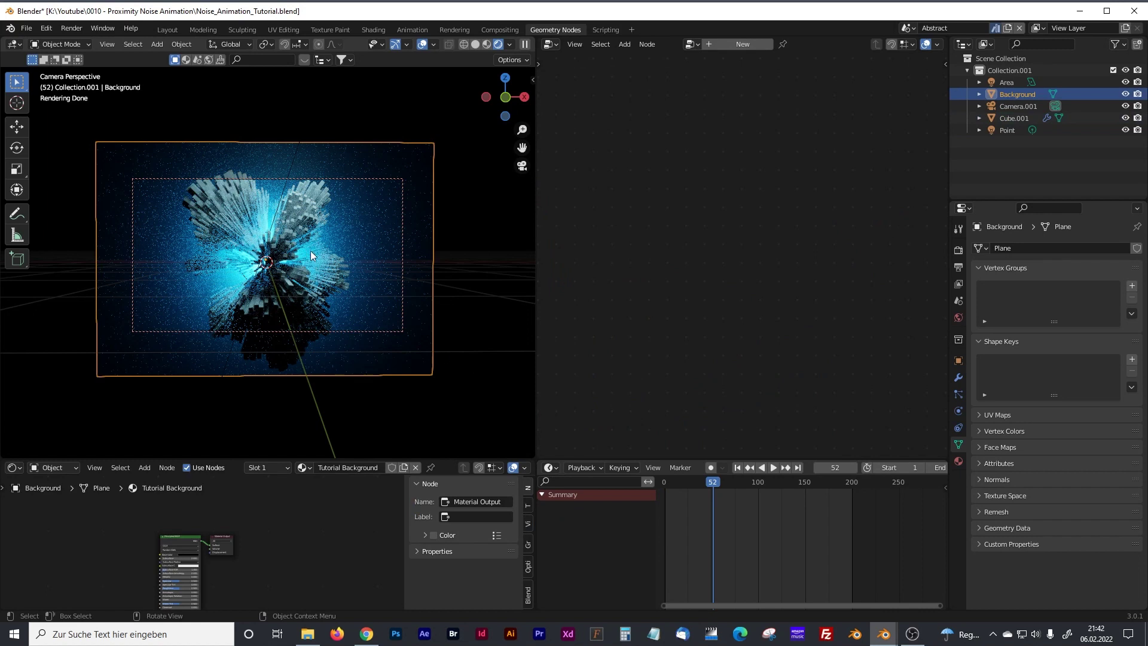
left_click(296, 220)
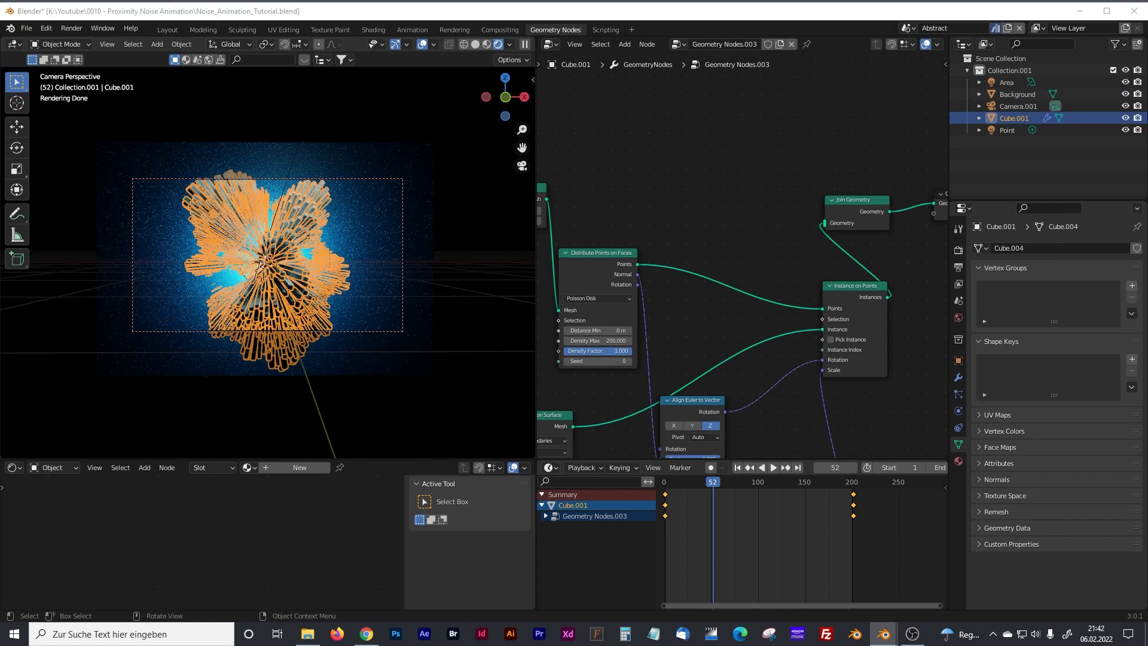
middle_click_drag(539, 407, 700, 244)
left_click(615, 248)
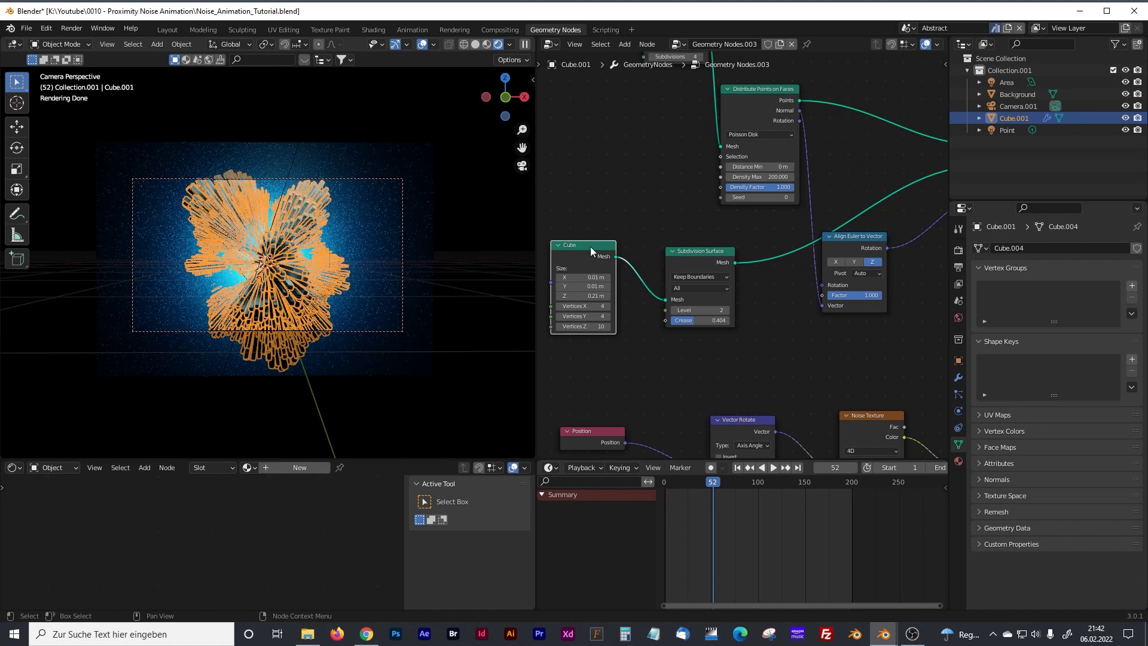
left_click_drag(700, 250, 648, 243)
Step: Insert a Set Material node after Subdivision Surface using the Tutorial Noise material
key("shift+a")
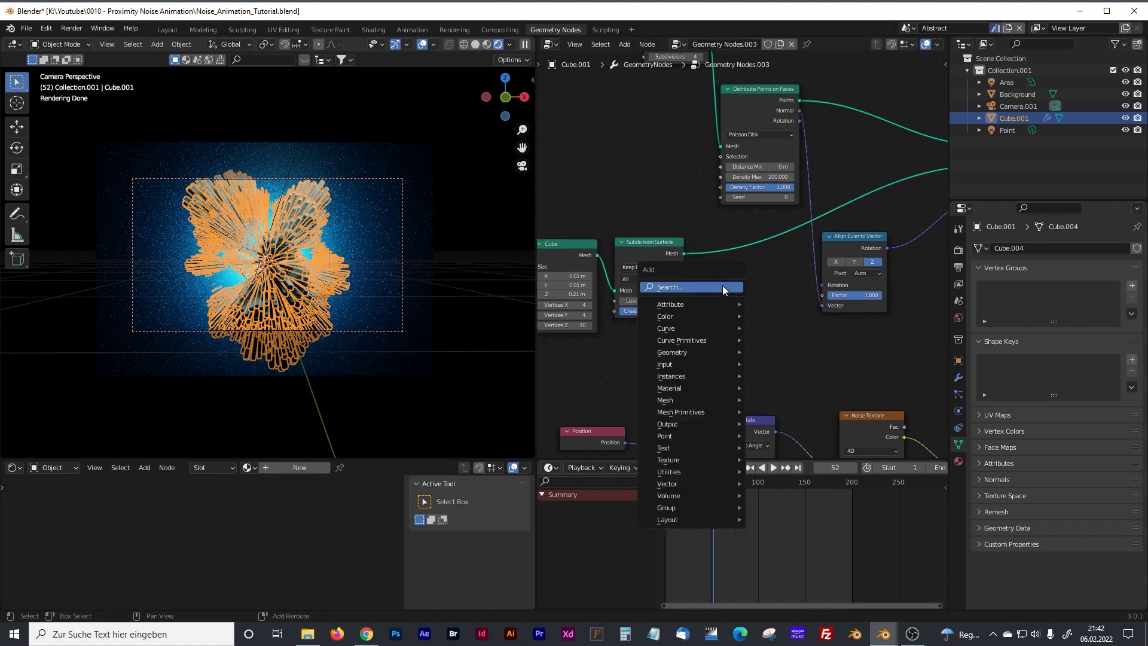
left_click(700, 280)
type("set")
key("Down")
key("Down")
key("Return")
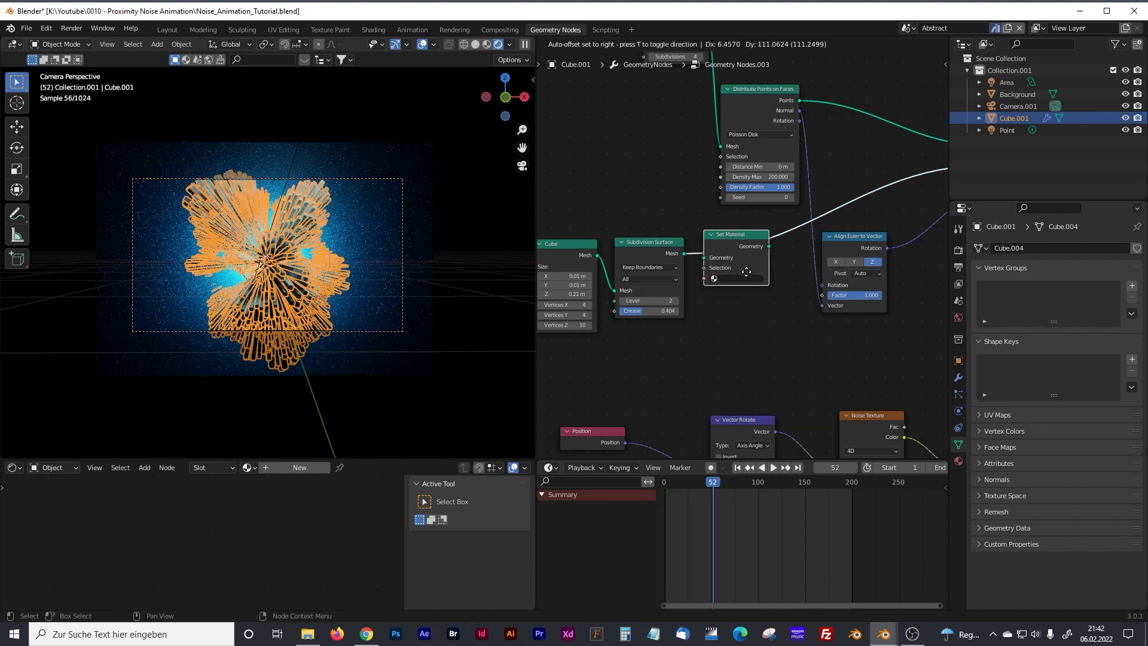
left_click(740, 282)
scroll(746, 296, "up", 1)
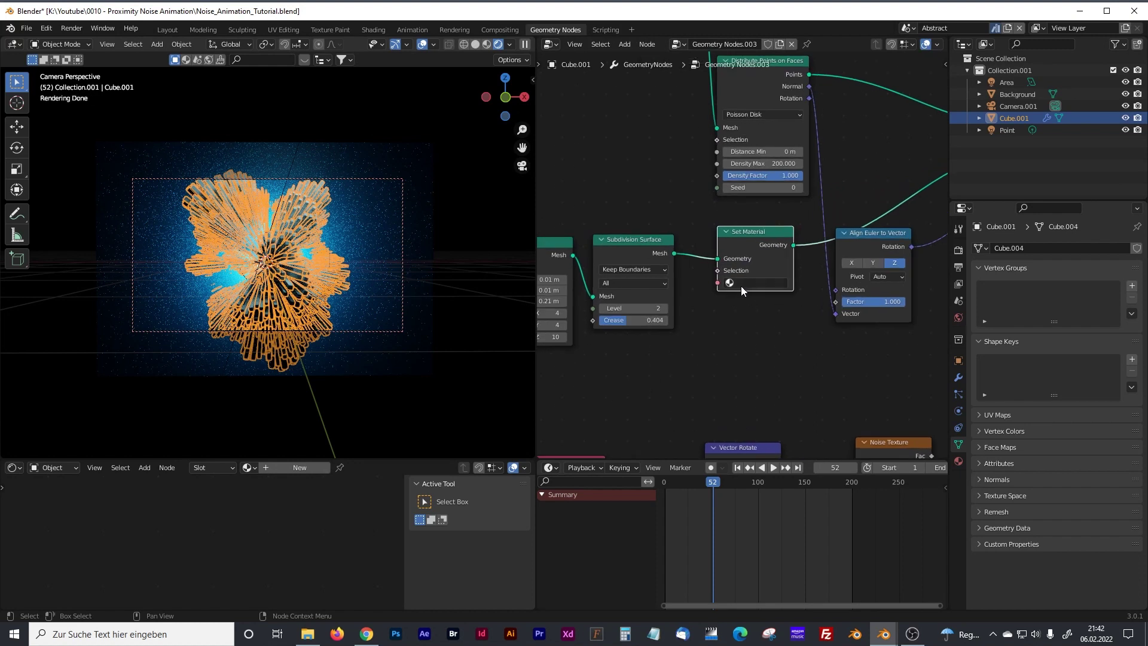
left_click(740, 283)
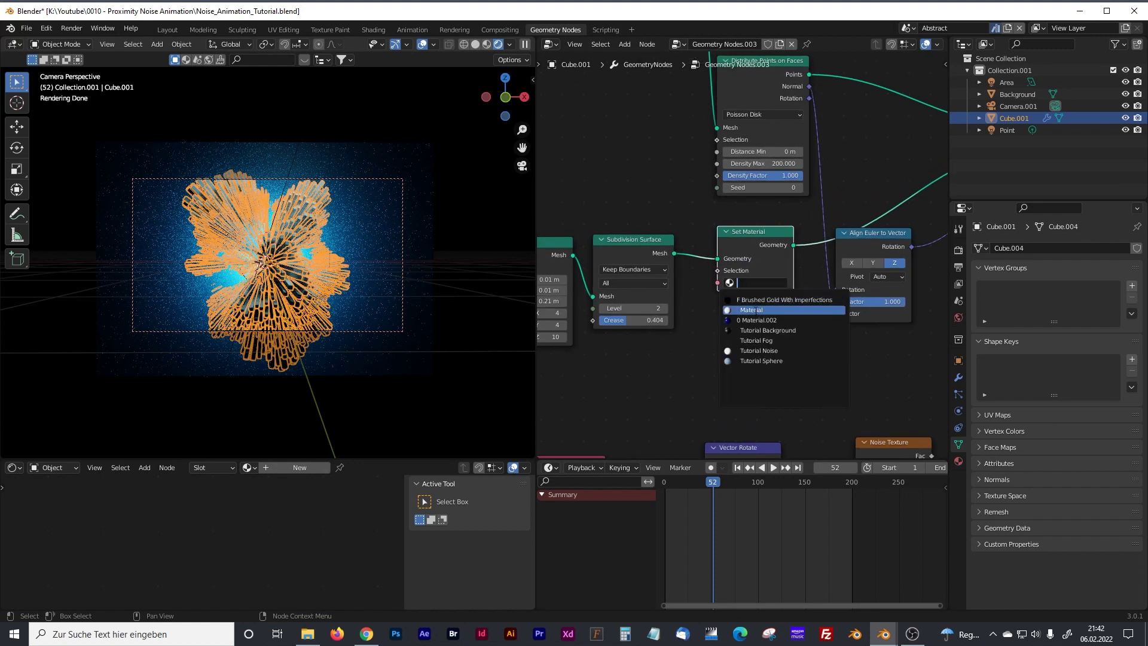
left_click(759, 351)
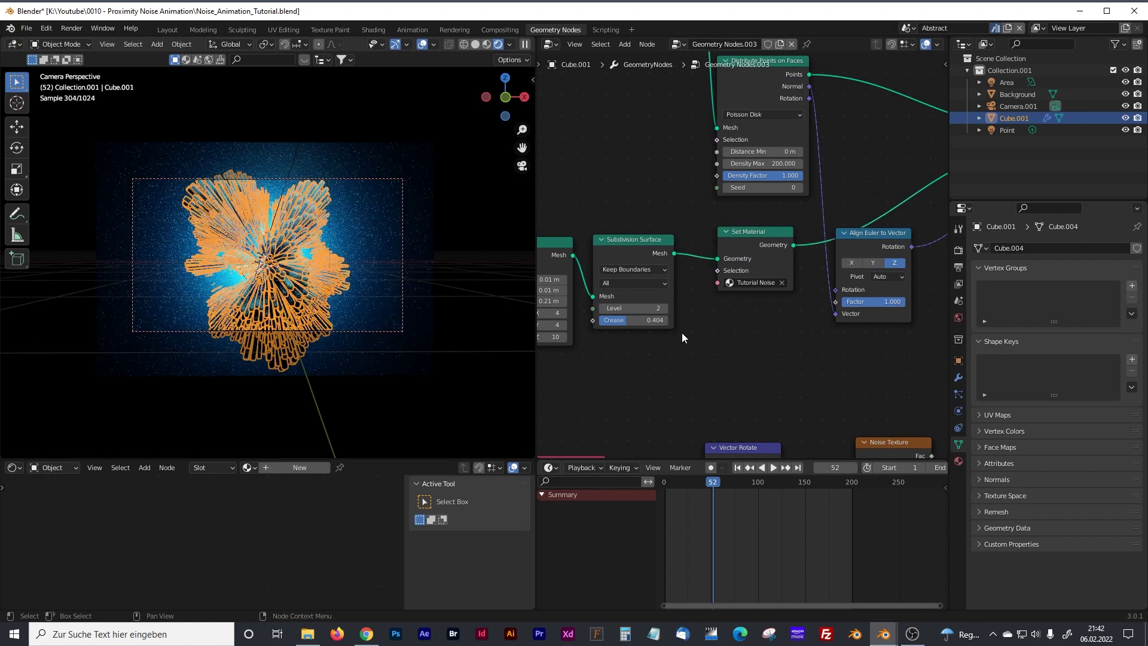
left_click(364, 160)
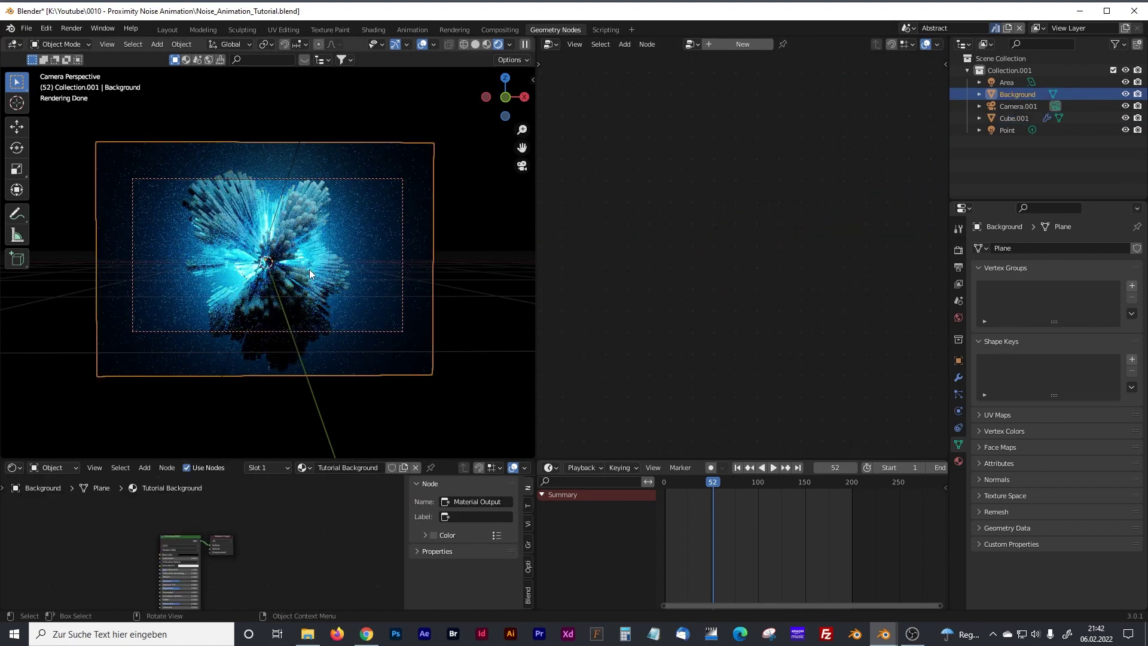
Step: Assign Tutorial Noise to the Background plane in the enlarged Shader Editor, then reselect the spiky sphere
left_click_drag(278, 459, 279, 216)
left_click(304, 224)
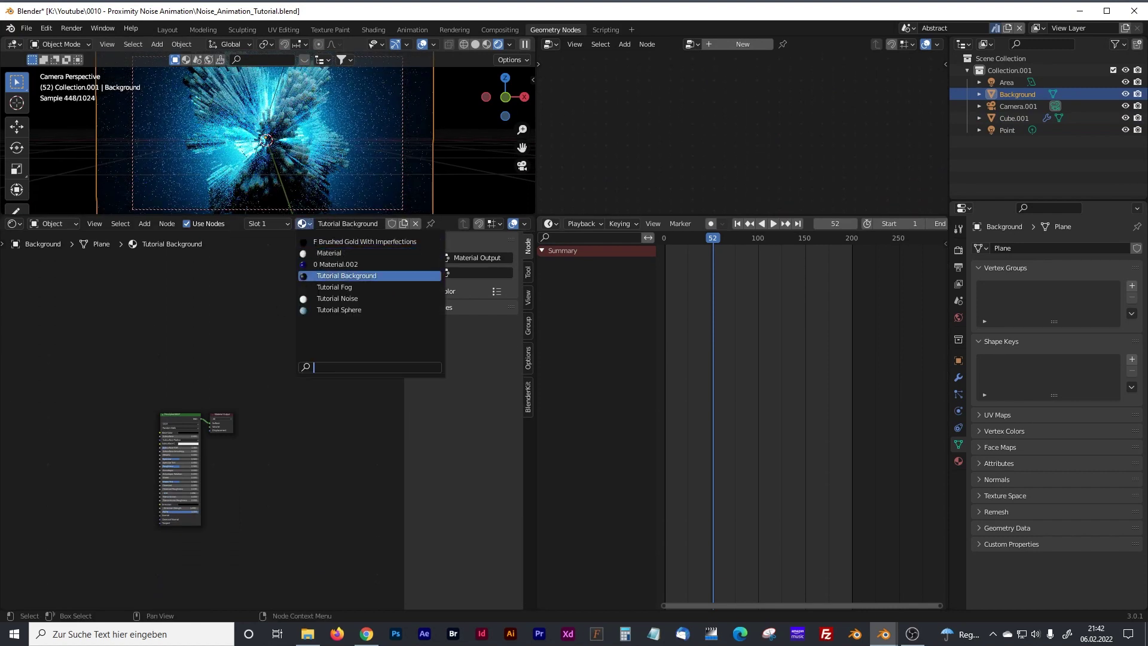
left_click(328, 299)
scroll(198, 349, "up", 6)
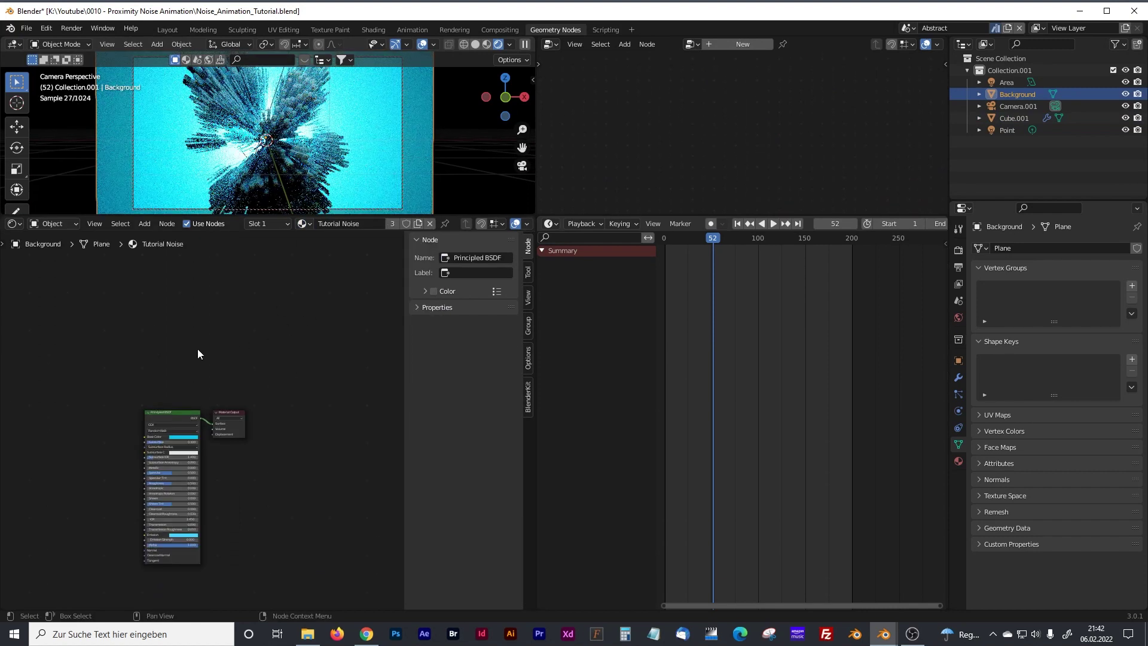
middle_click_drag(191, 357, 239, 342, "shift")
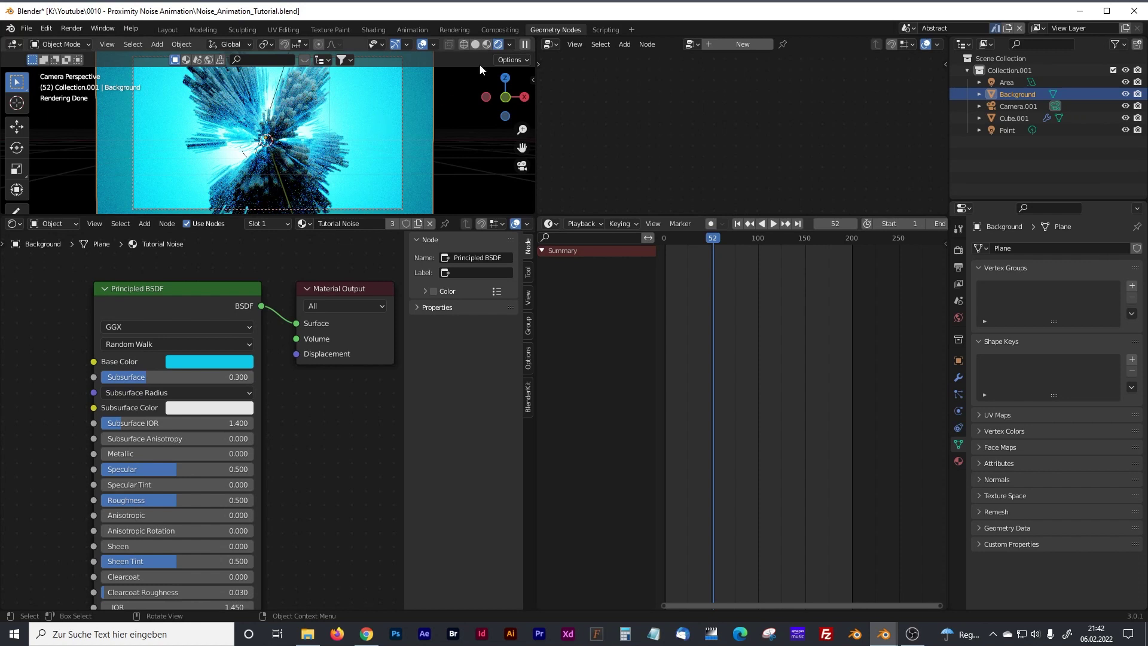
left_click_drag(447, 213, 447, 498)
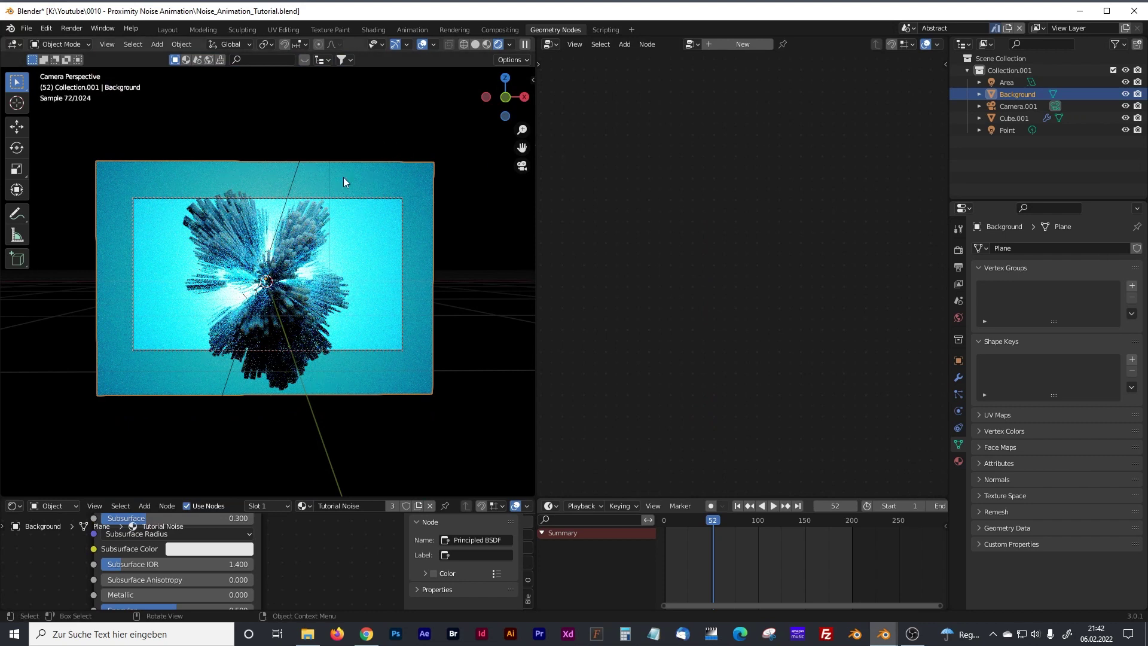
left_click(294, 263)
scroll(684, 168, "down", 6)
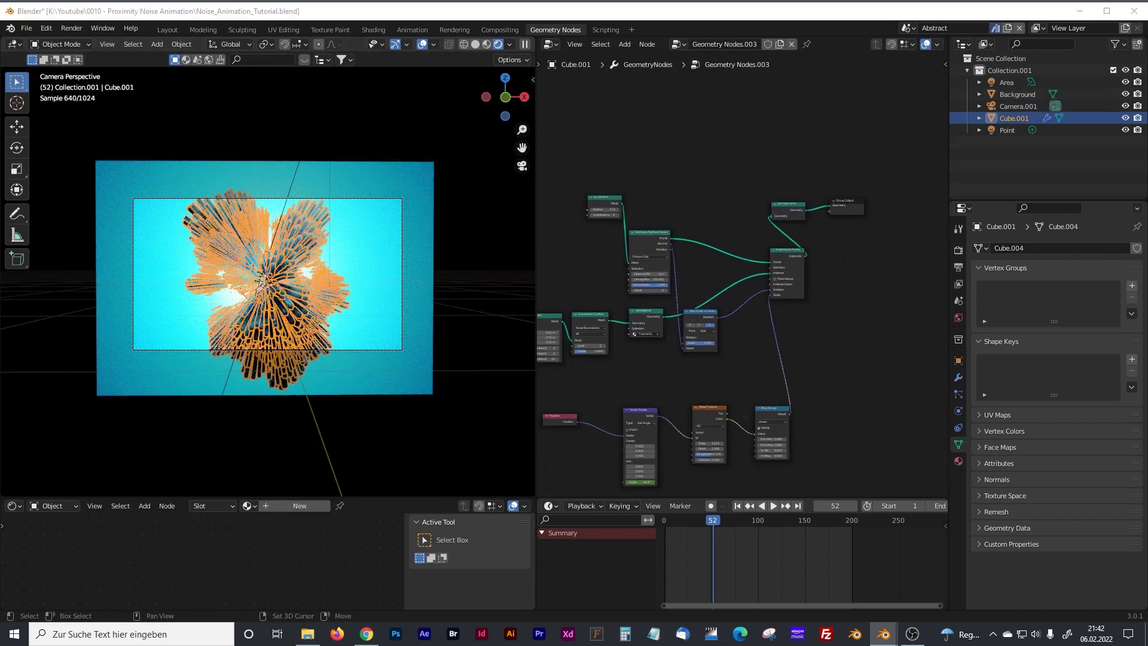
Step: Widen the node editor and add a Cube node to the geometry tree
scroll(647, 251, "up", 5)
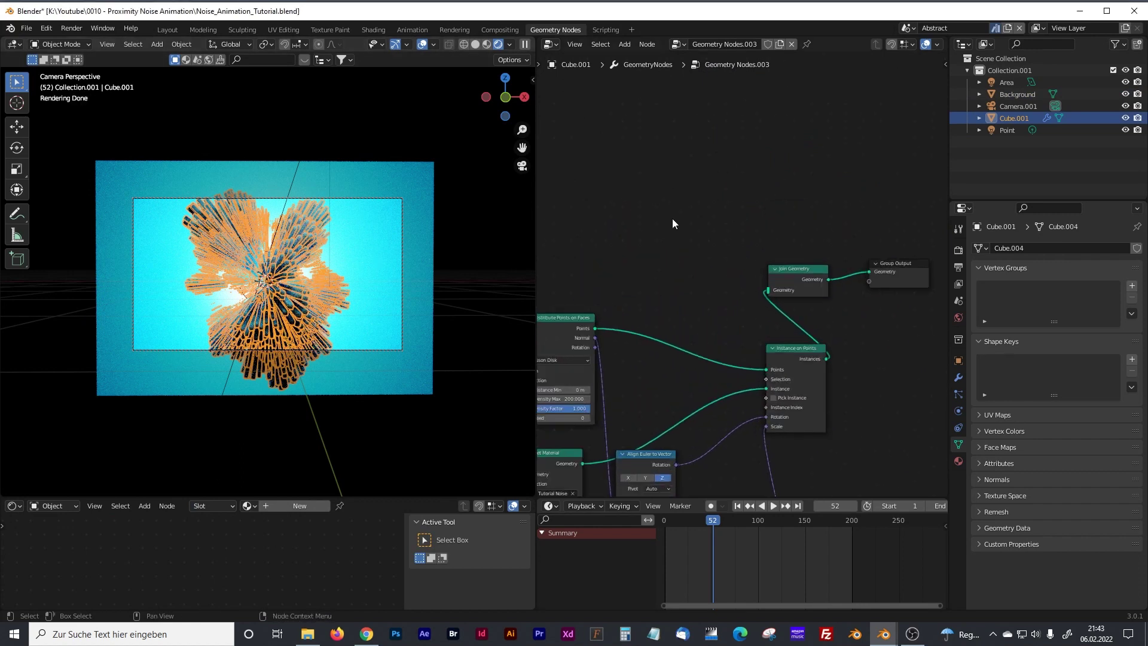
middle_click_drag(662, 220, 741, 208)
left_click_drag(535, 230, 304, 227)
middle_click_drag(629, 258, 601, 228)
key("shift+a")
left_click(578, 228)
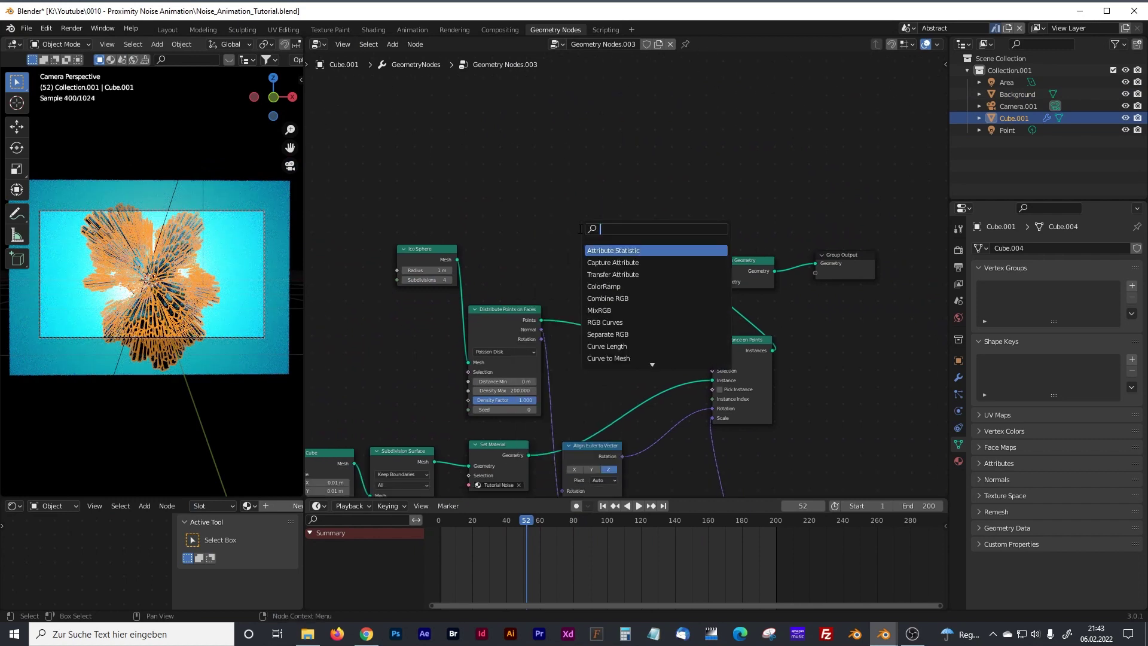
type("cube")
key("Return")
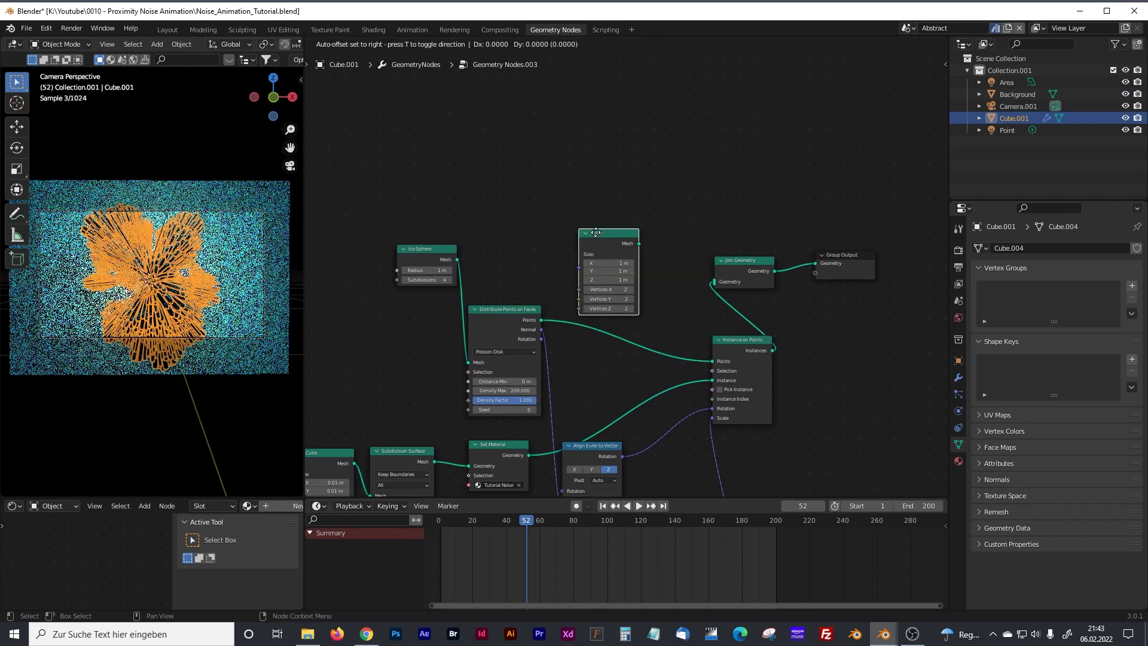
left_click(553, 125)
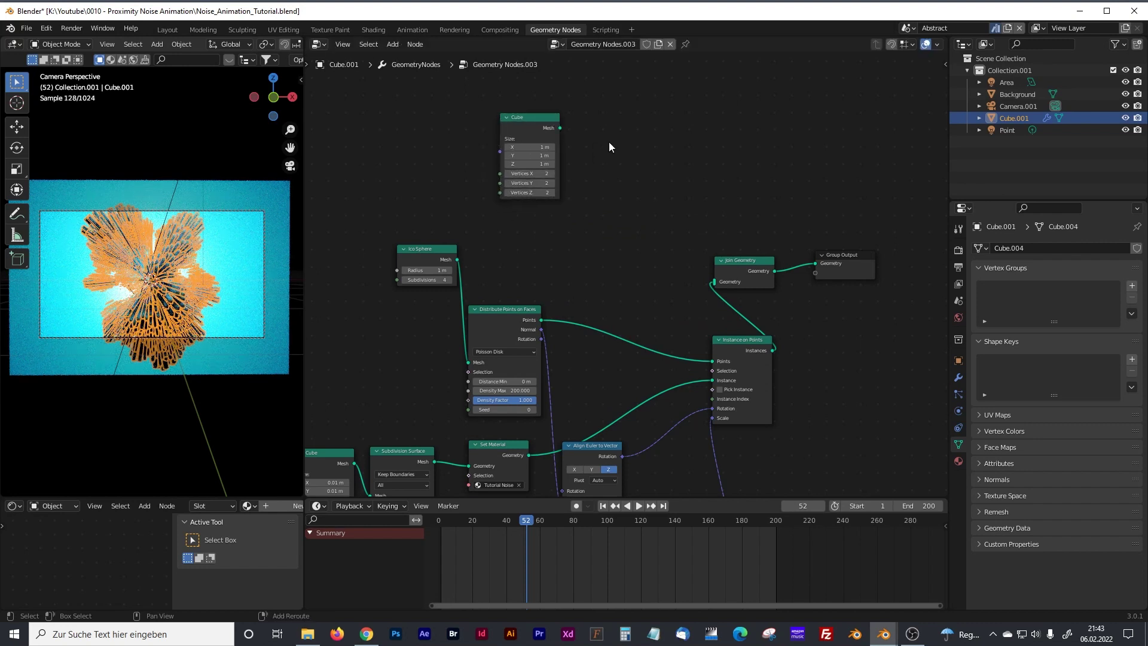
Step: Add a Set Material node fed by the cube mesh and linked into Join Geometry
key("shift+a")
left_click(593, 140)
type("set")
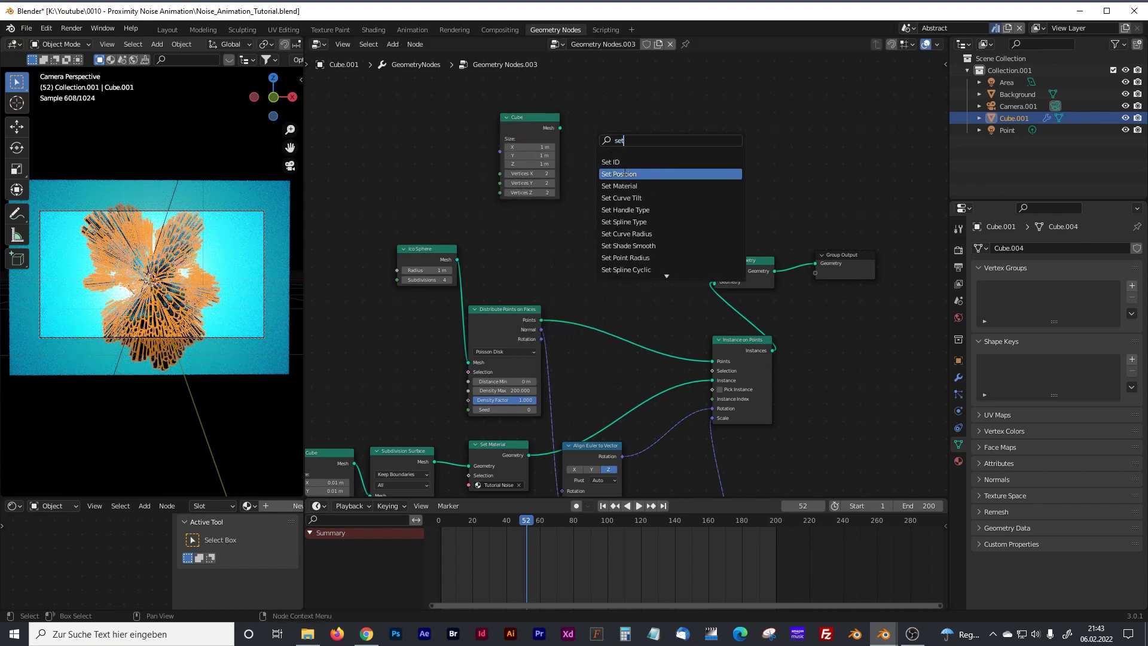
left_click(632, 186)
left_click(644, 163)
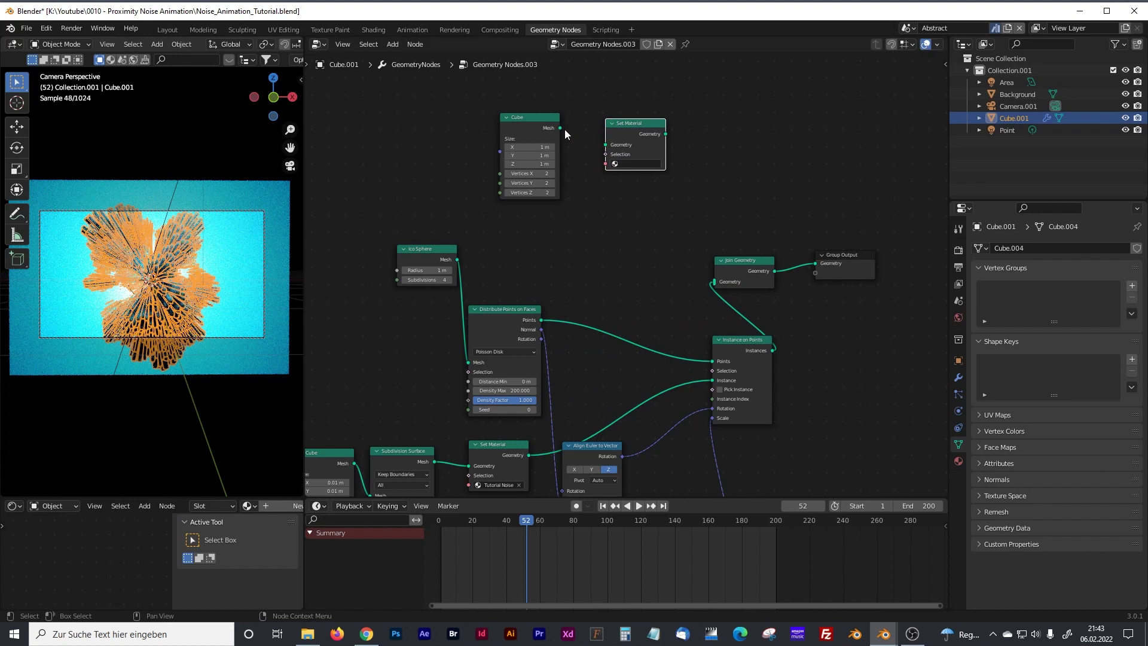
left_click_drag(561, 127, 712, 286)
left_click(631, 149)
Step: Set the new cube's size to 4 m on X, Y and Z
scroll(572, 208, "up", 3)
middle_click_drag(542, 188, 602, 266)
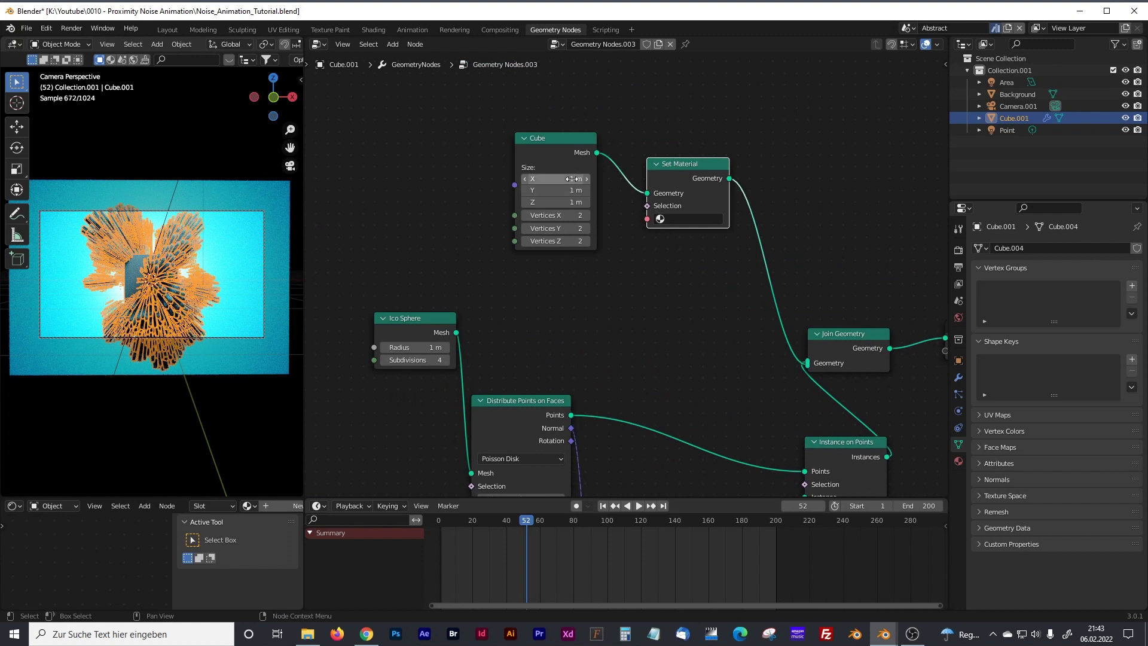
left_click(559, 178)
type("4")
key("Return")
left_click(574, 191)
type("4")
key("Return")
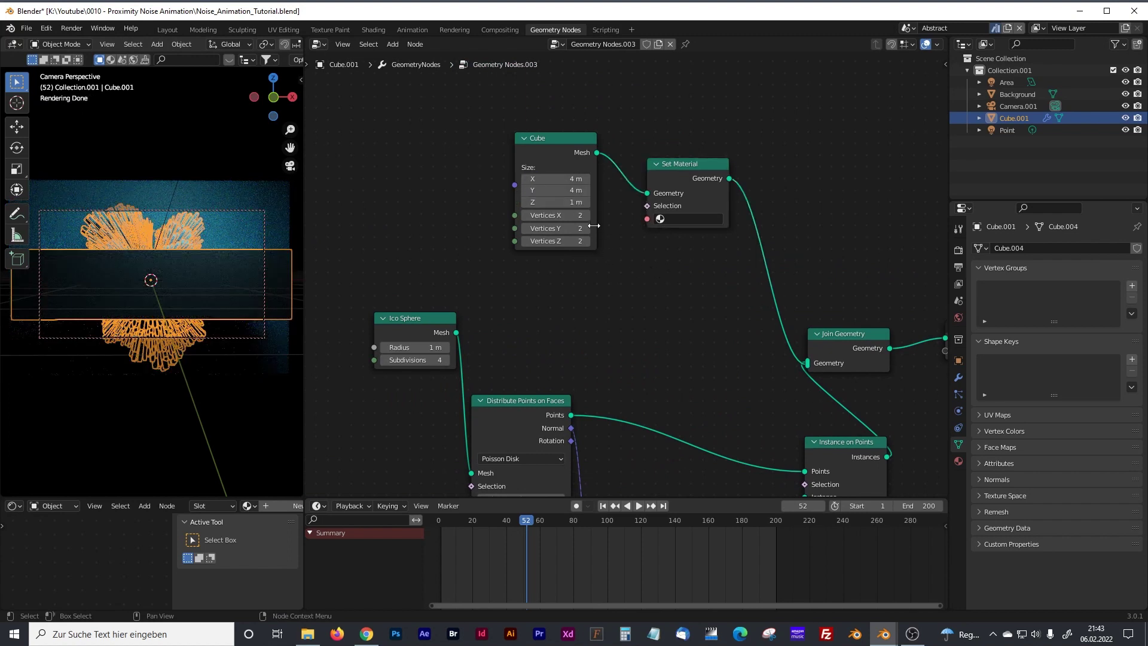
left_click(556, 202)
type("4")
key("Return")
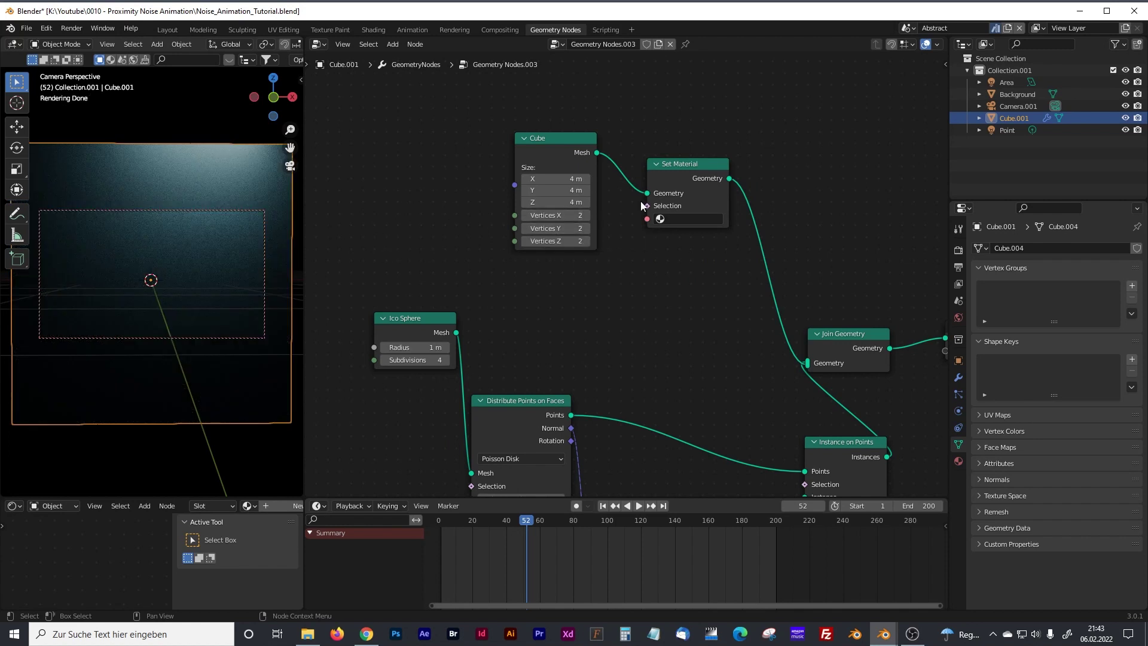
Step: Give the cube's Set Material node the Tutorial Fog material
left_click_drag(675, 172, 675, 189)
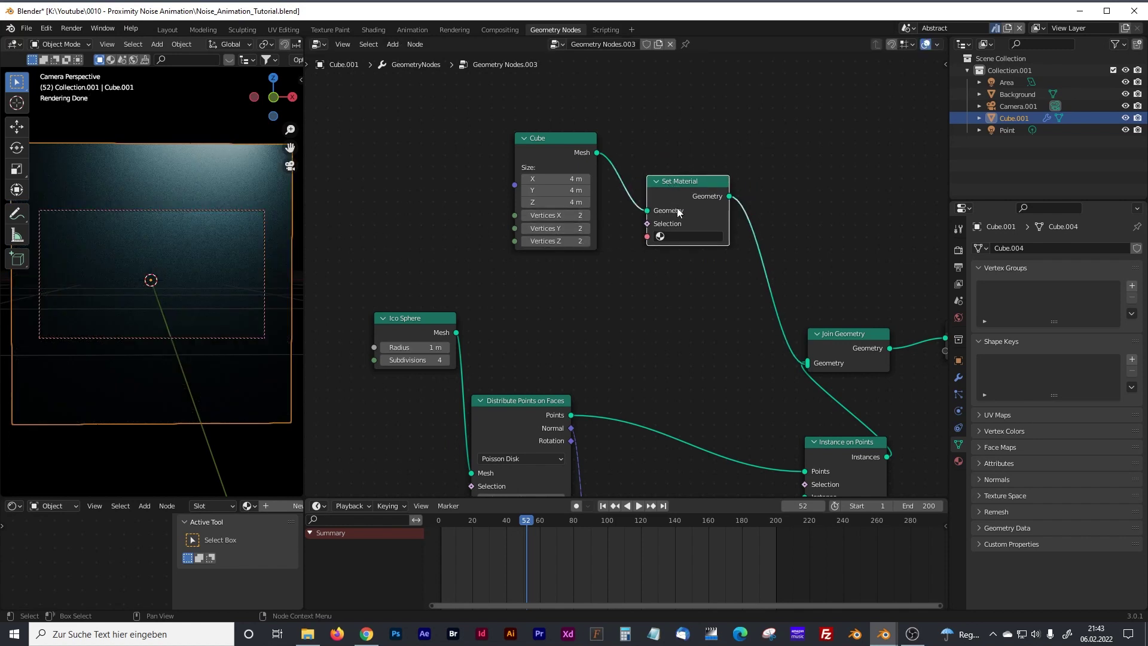
left_click(661, 237)
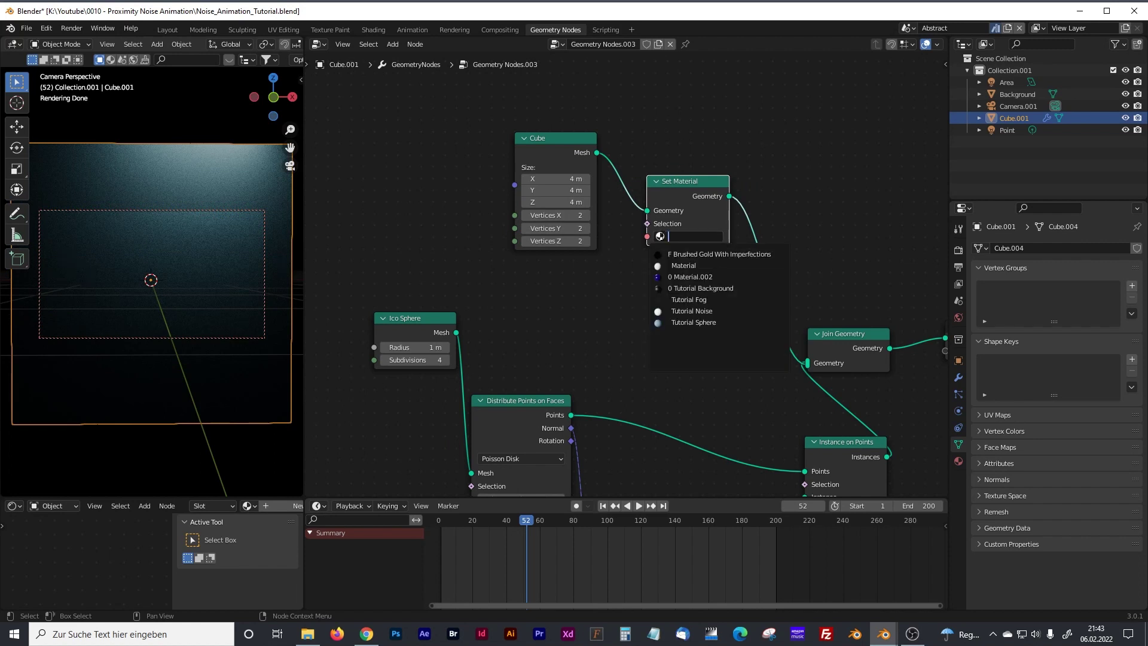
left_click(689, 299)
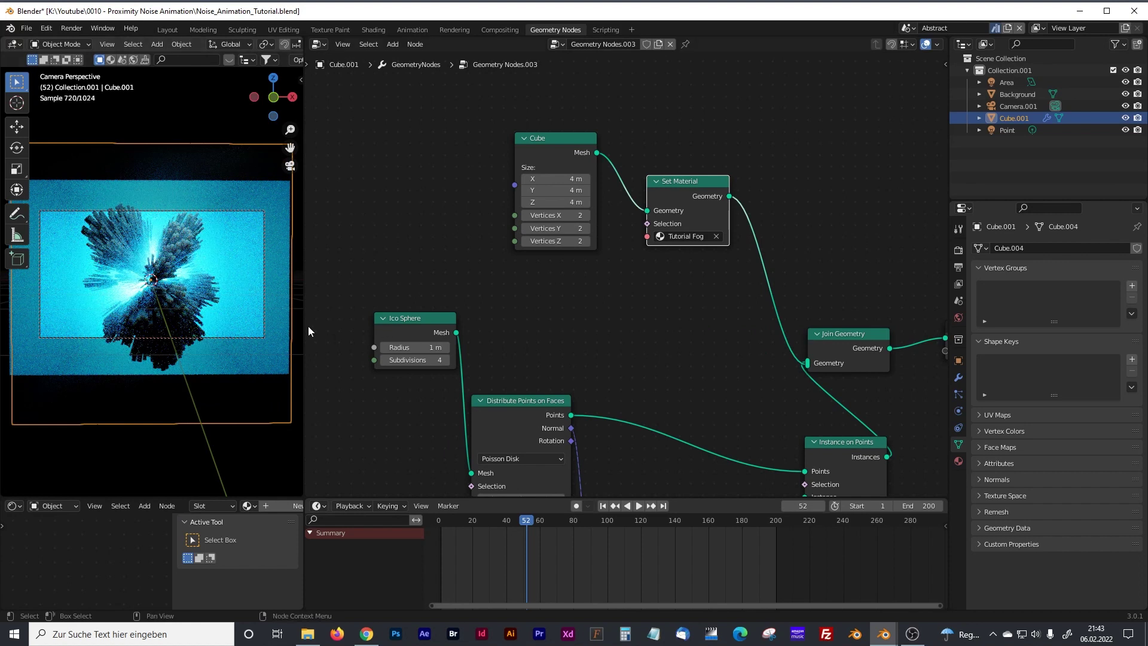
Step: Enlarge the rendered camera view and frame Tutorial Fog's Principled Volume nodes in the Shader Editor below
left_click_drag(306, 330, 581, 350)
left_click_drag(411, 498, 323, 328)
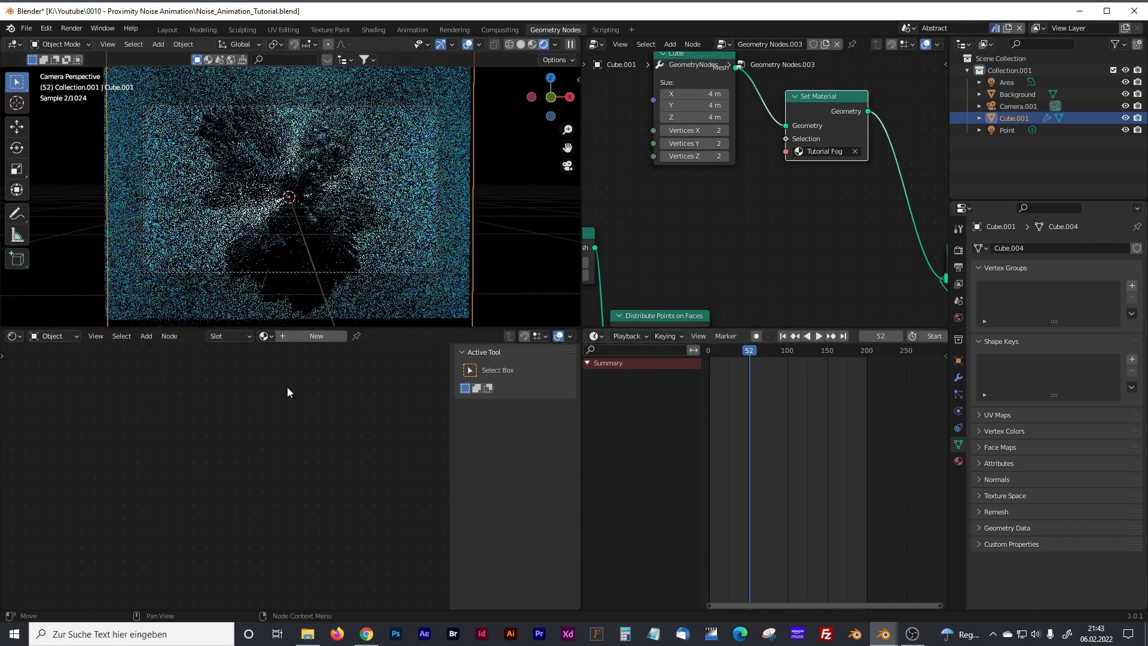
left_click(78, 268)
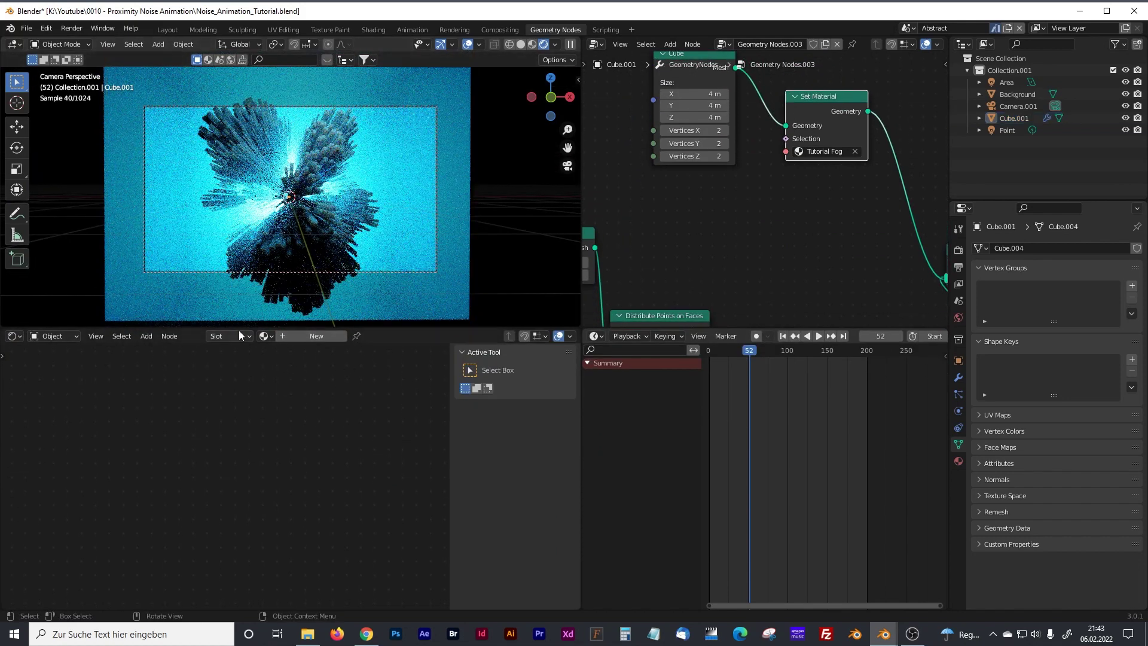
left_click(265, 335)
left_click(331, 400)
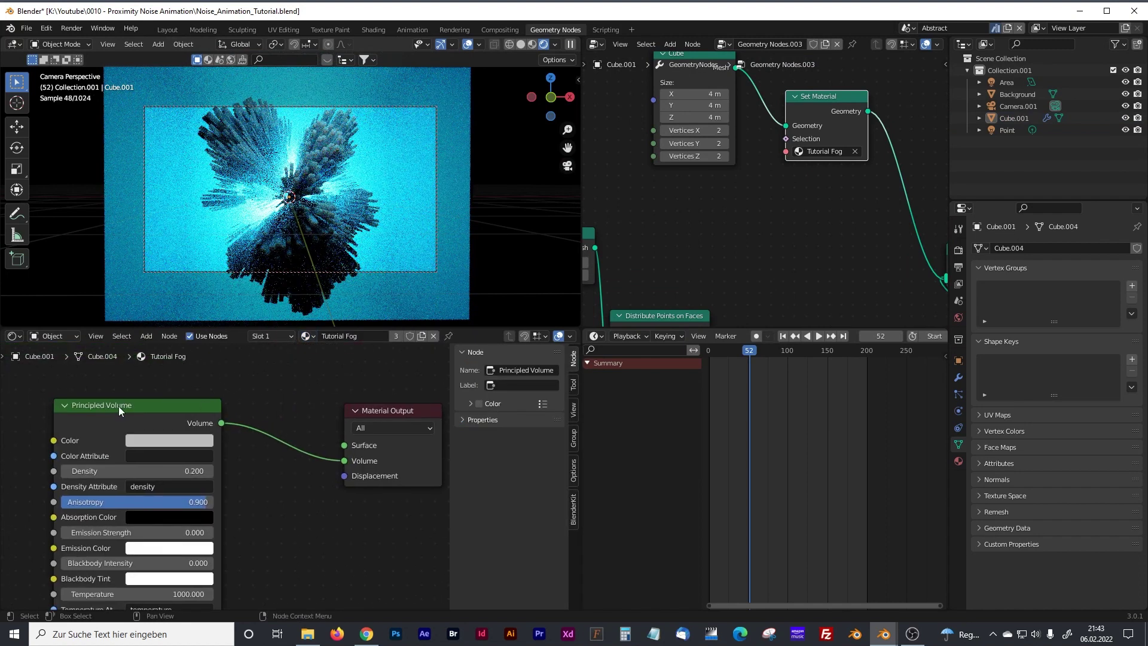
key("Home")
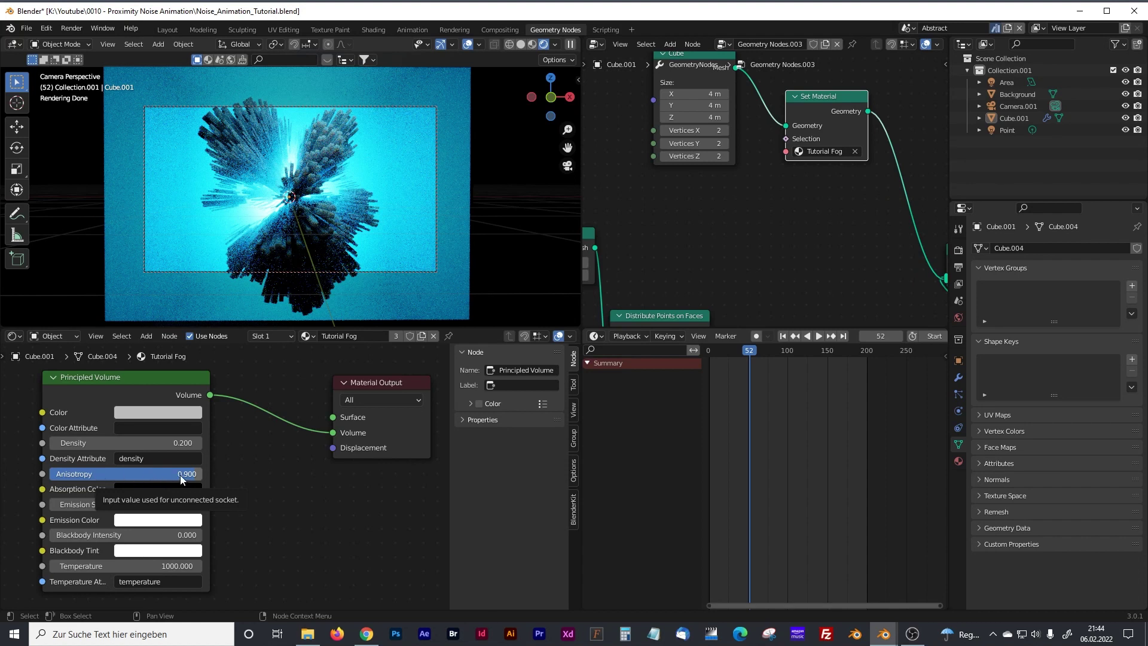
left_click_drag(252, 325, 252, 431)
Step: Reselect Cube.001 and fit its whole geometry node tree in view beside the render
left_click(468, 299)
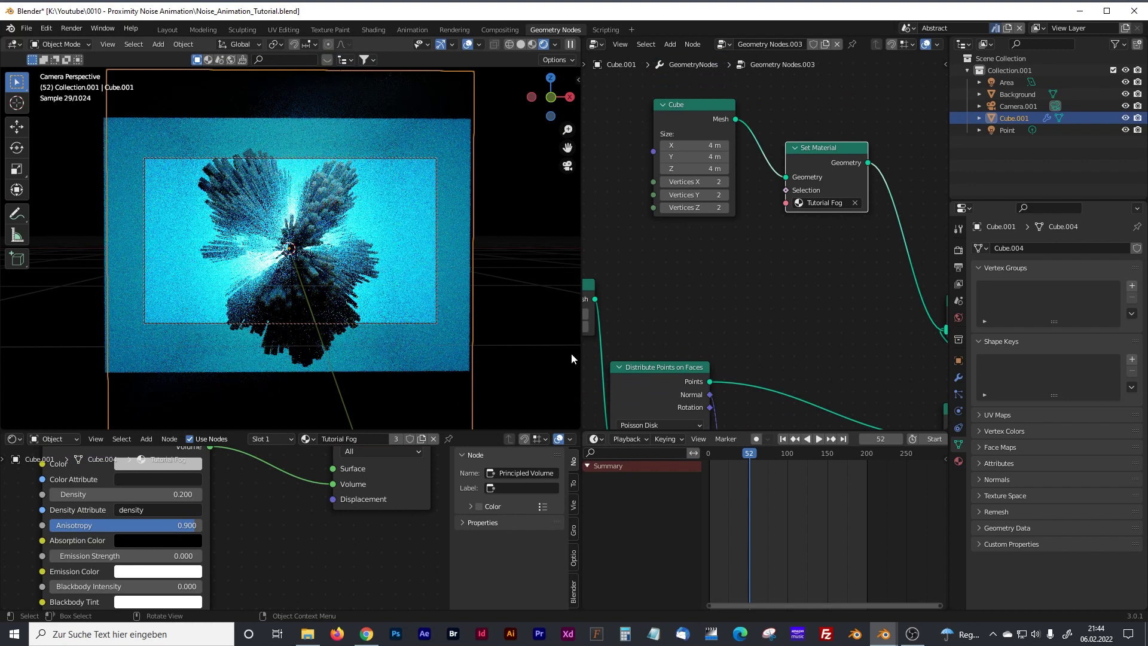
left_click_drag(581, 253, 299, 263)
scroll(608, 302, "down", 2)
key("Home")
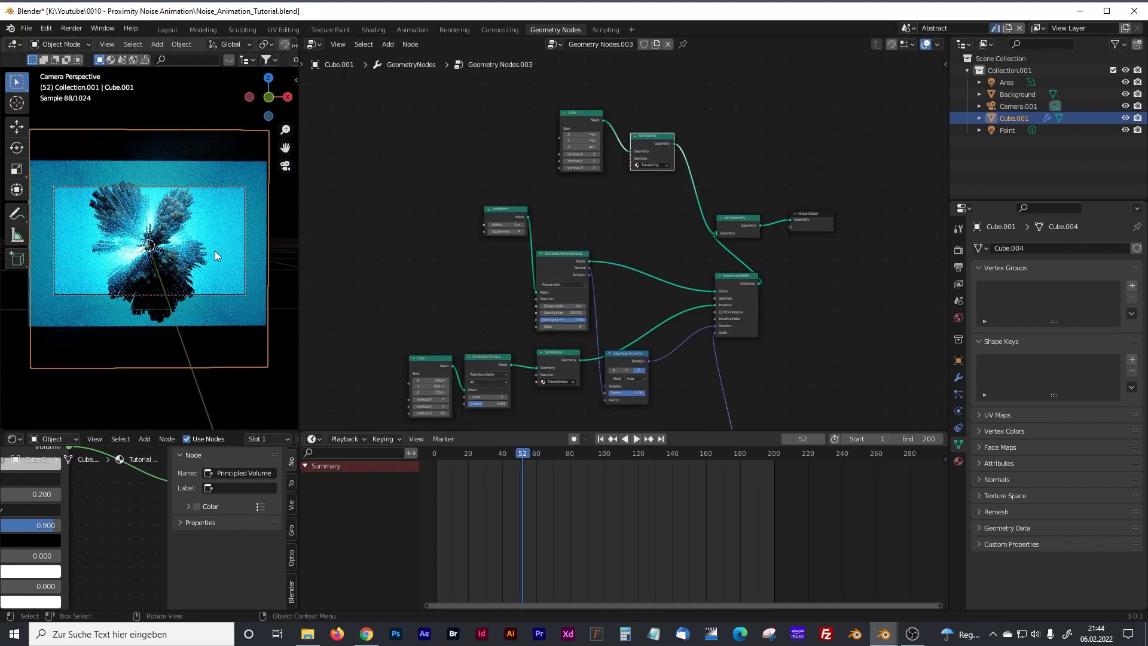
left_click_drag(298, 258, 377, 259)
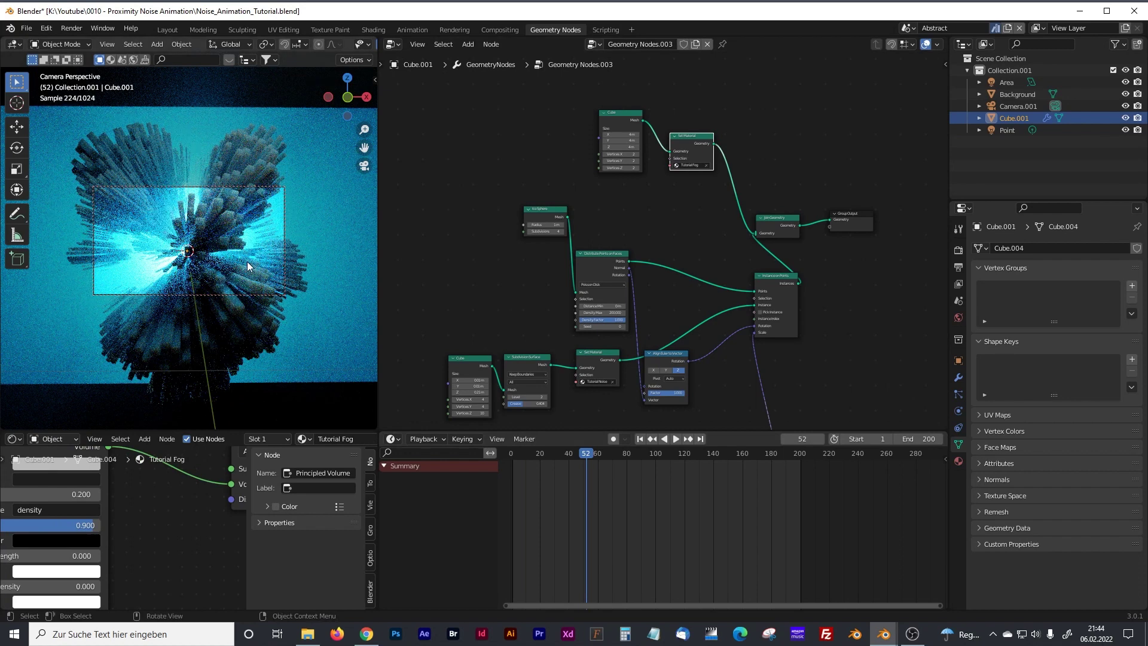
scroll(246, 260, "down", 4)
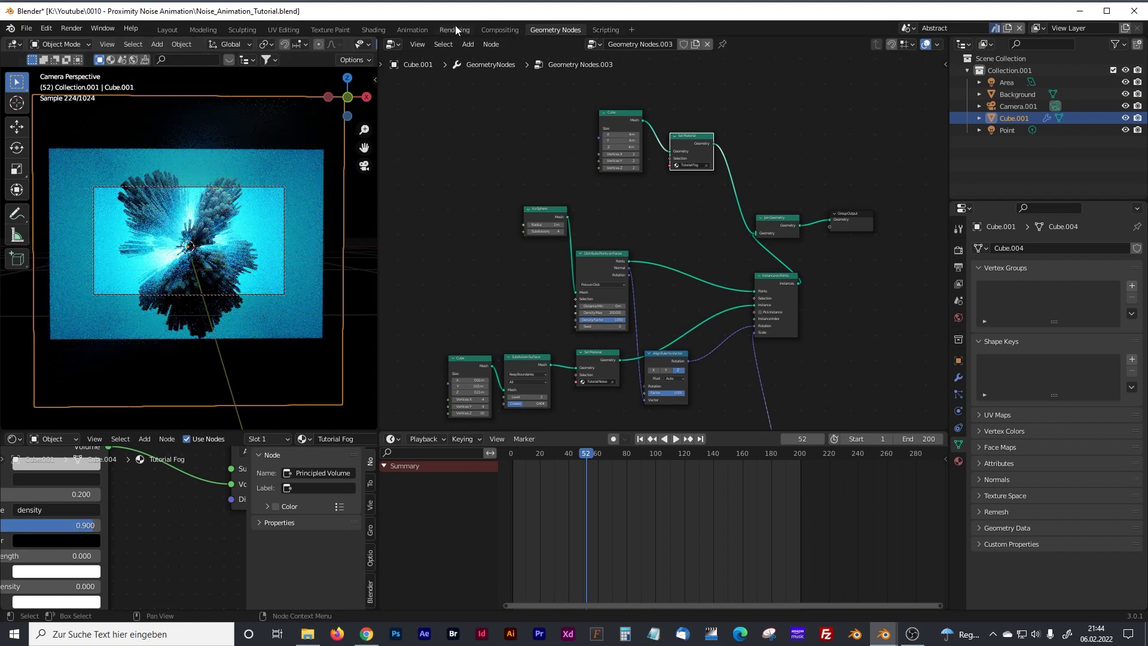
Step: In the Compositing workspace, nudge the Glare and Lens Distortion nodes up and left
left_click(499, 30)
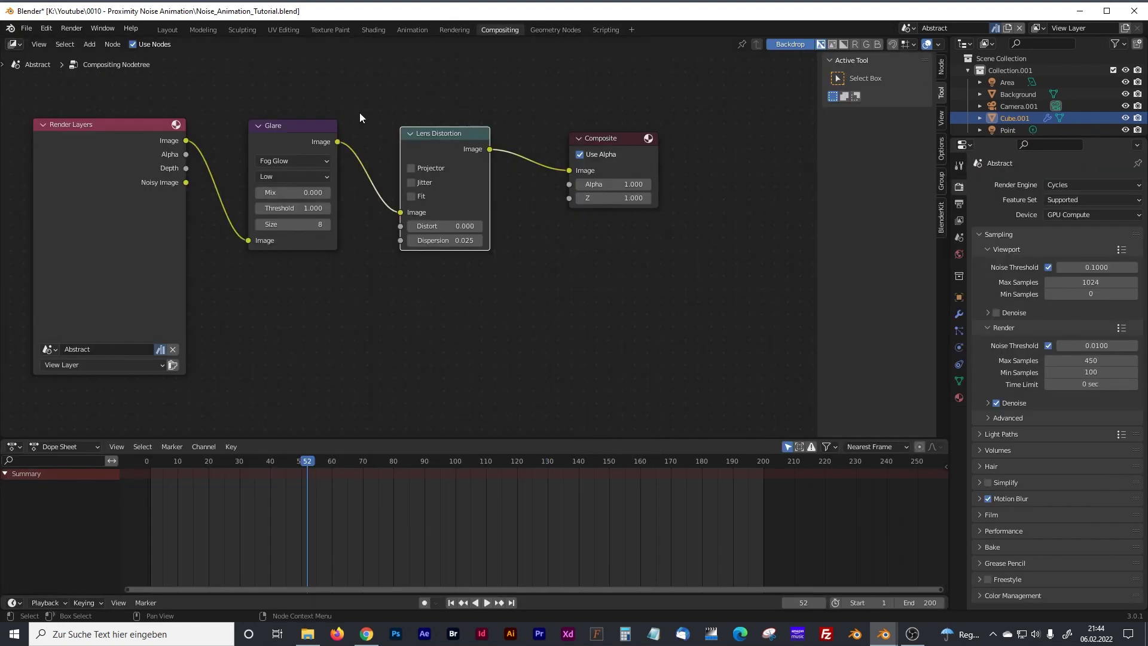
left_click_drag(294, 127, 283, 130)
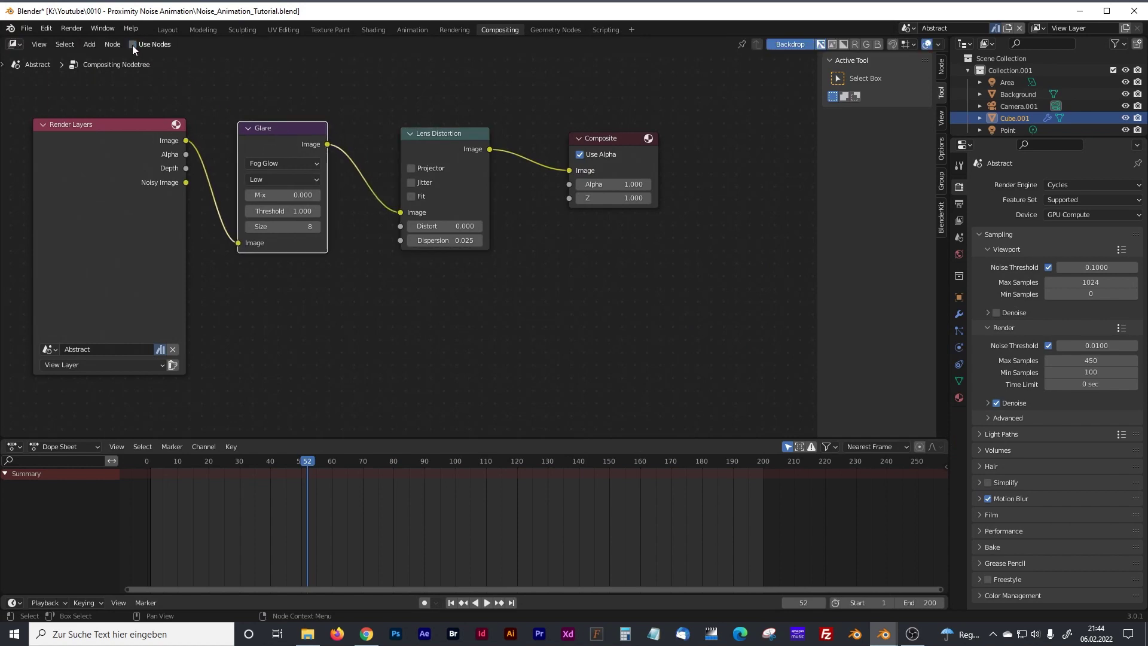
left_click_drag(274, 128, 273, 122)
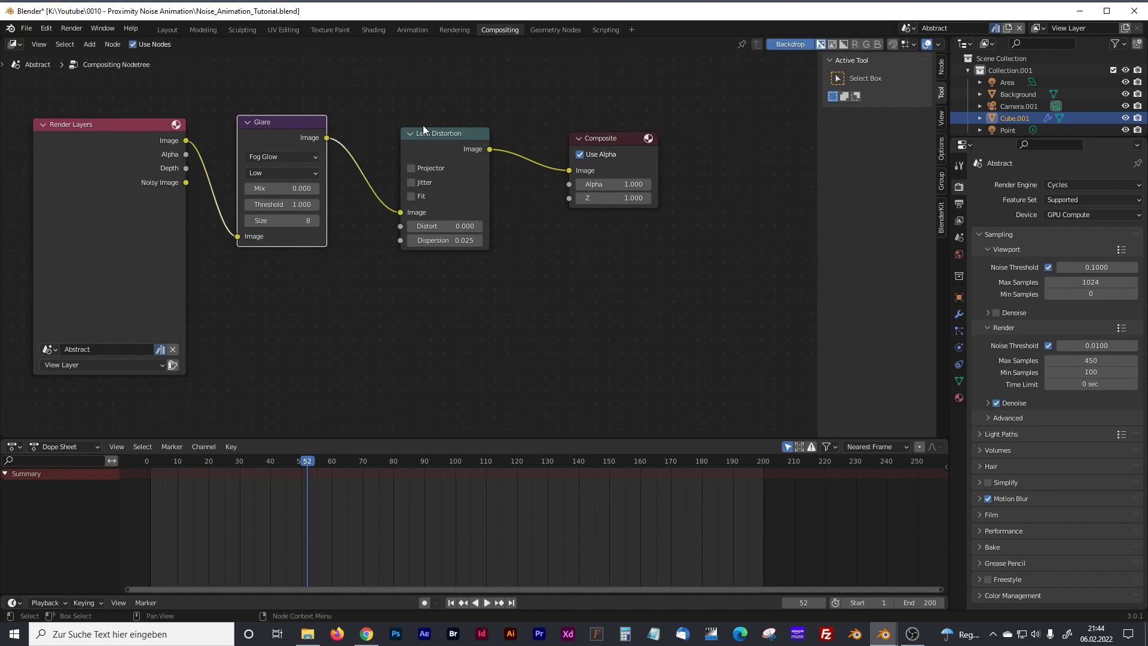
mouse_move(450, 134)
left_mouse_down()
mouse_move(434, 128)
mouse_move(445, 127)
left_mouse_up()
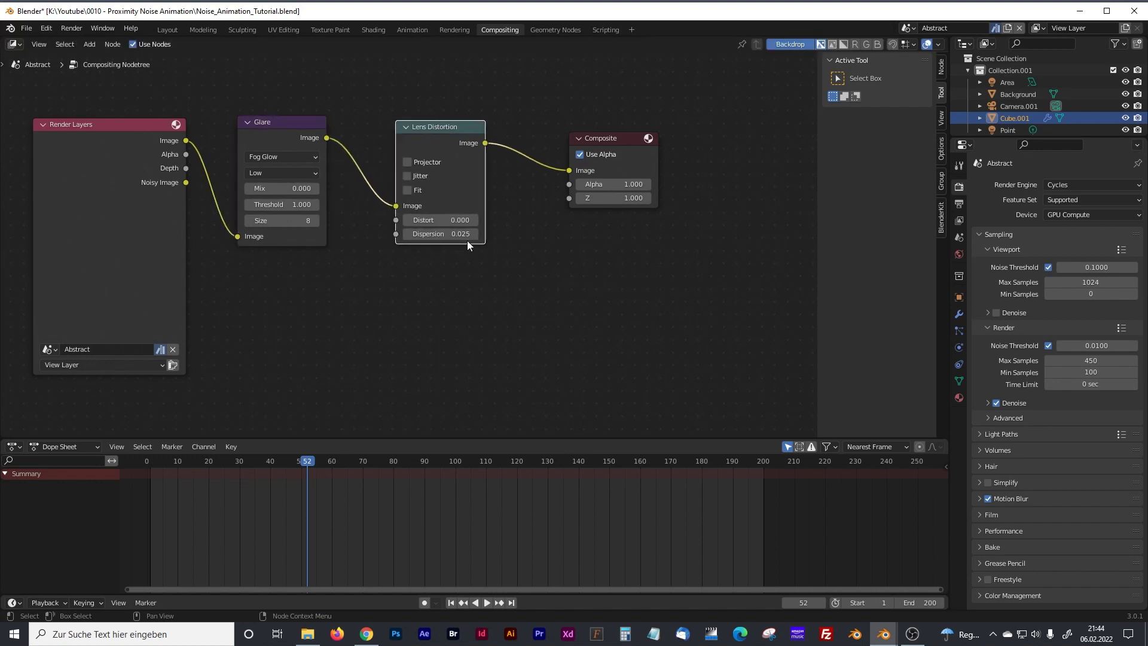
Step: Go back to the Geometry Nodes workspace and widen its rendered camera view
left_click(167, 28)
scroll(518, 326, "down", 2)
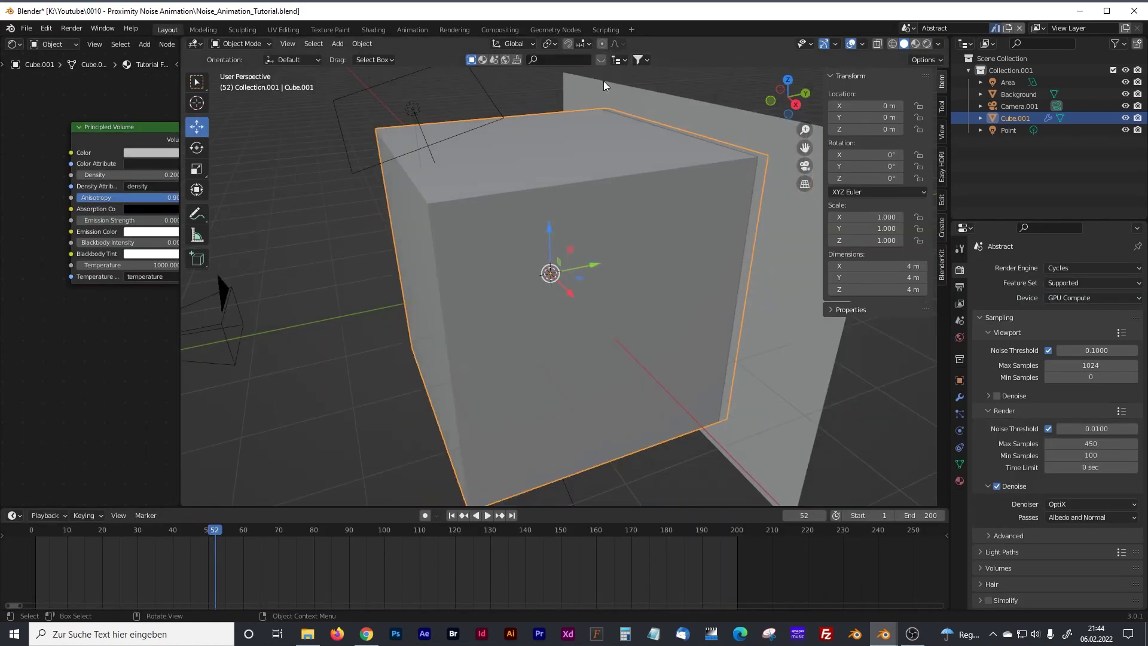
left_click(556, 30)
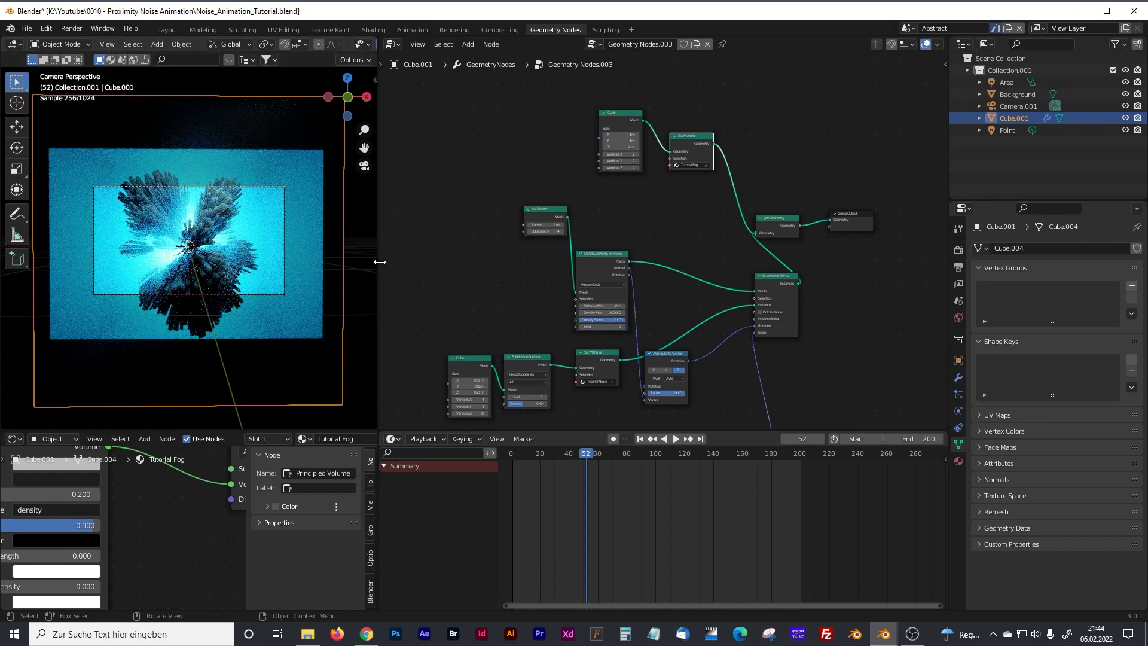
left_click_drag(380, 262, 448, 262)
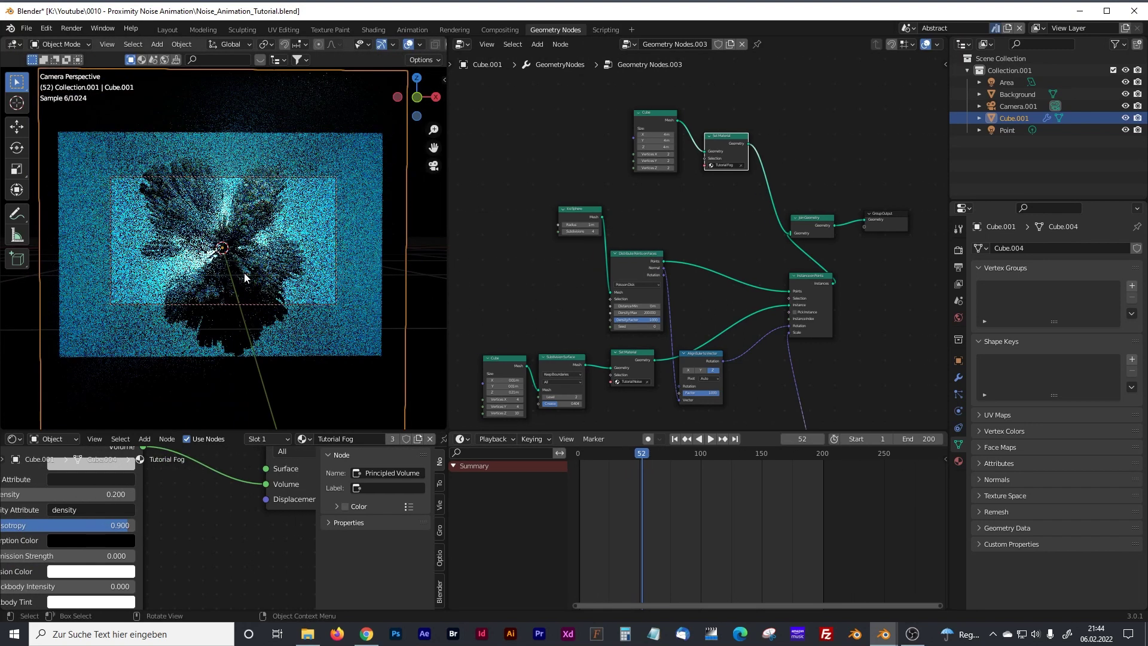